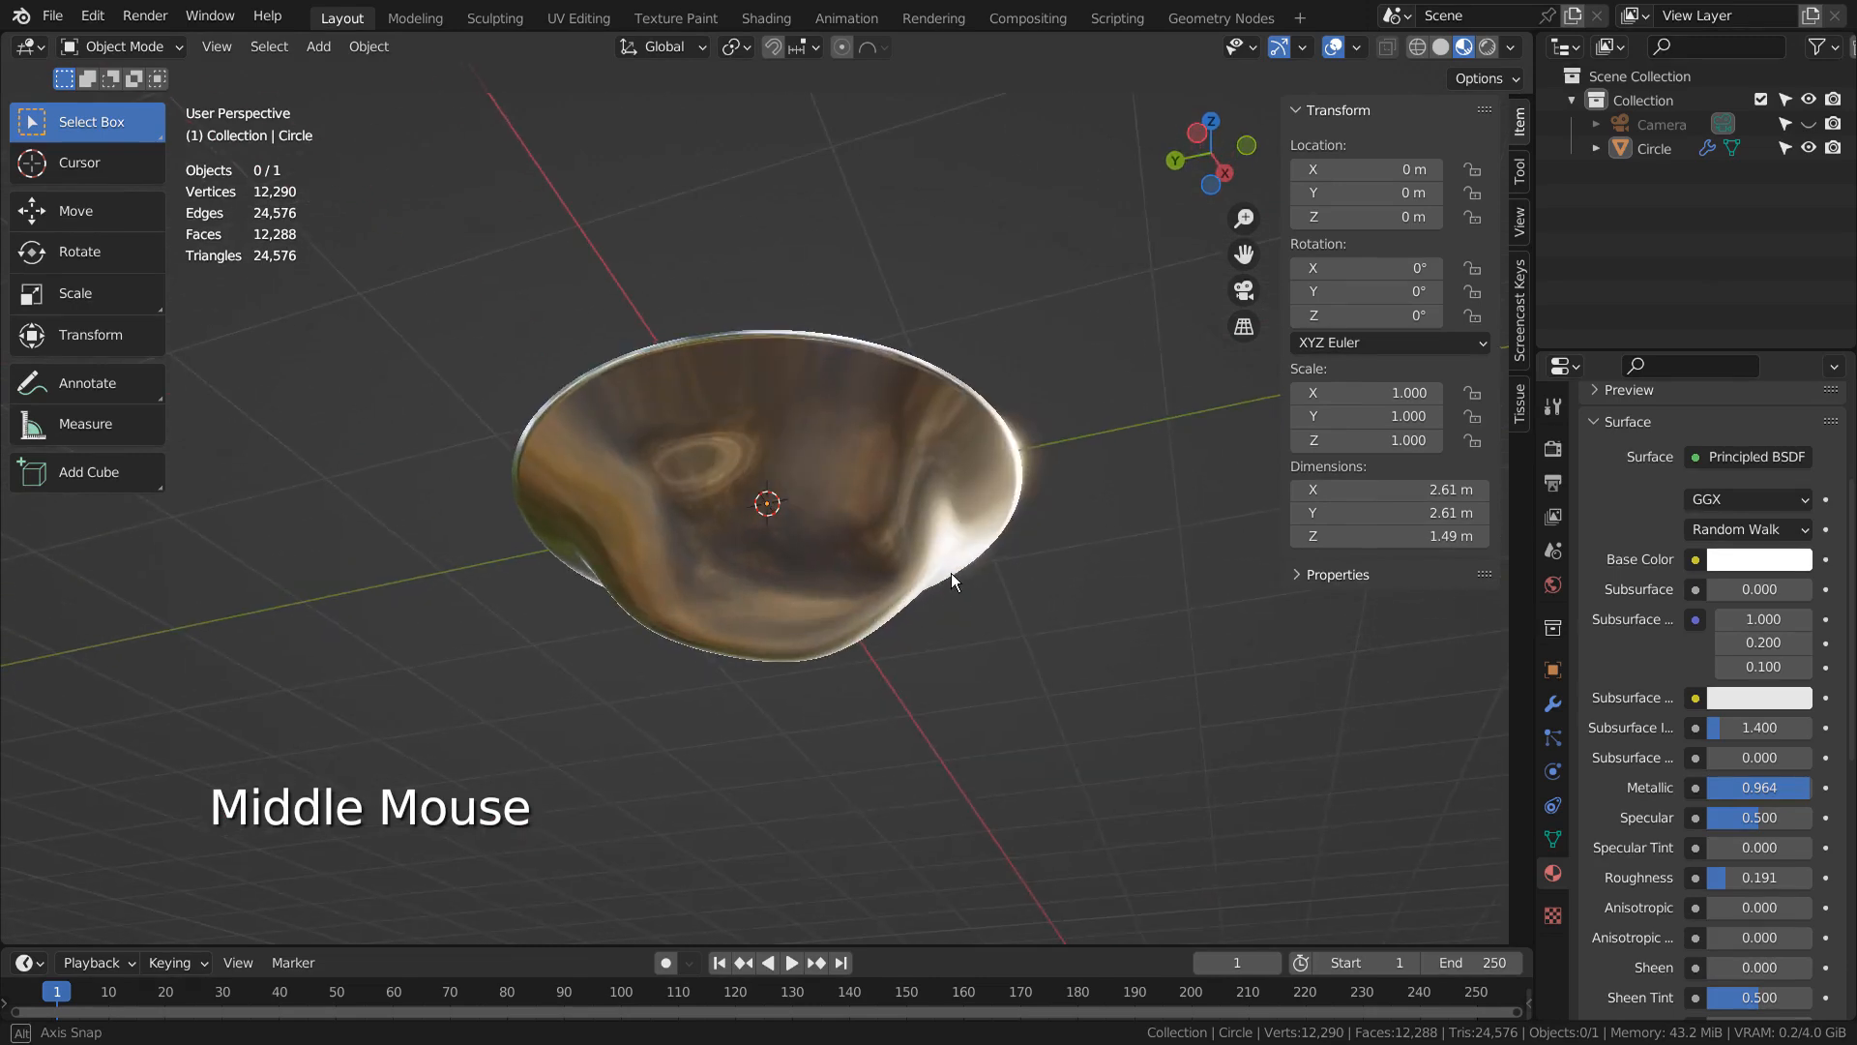
- Switch the viewport to wireframe display and hide the finished saucer object
scroll(1054, 650, "up", 2)
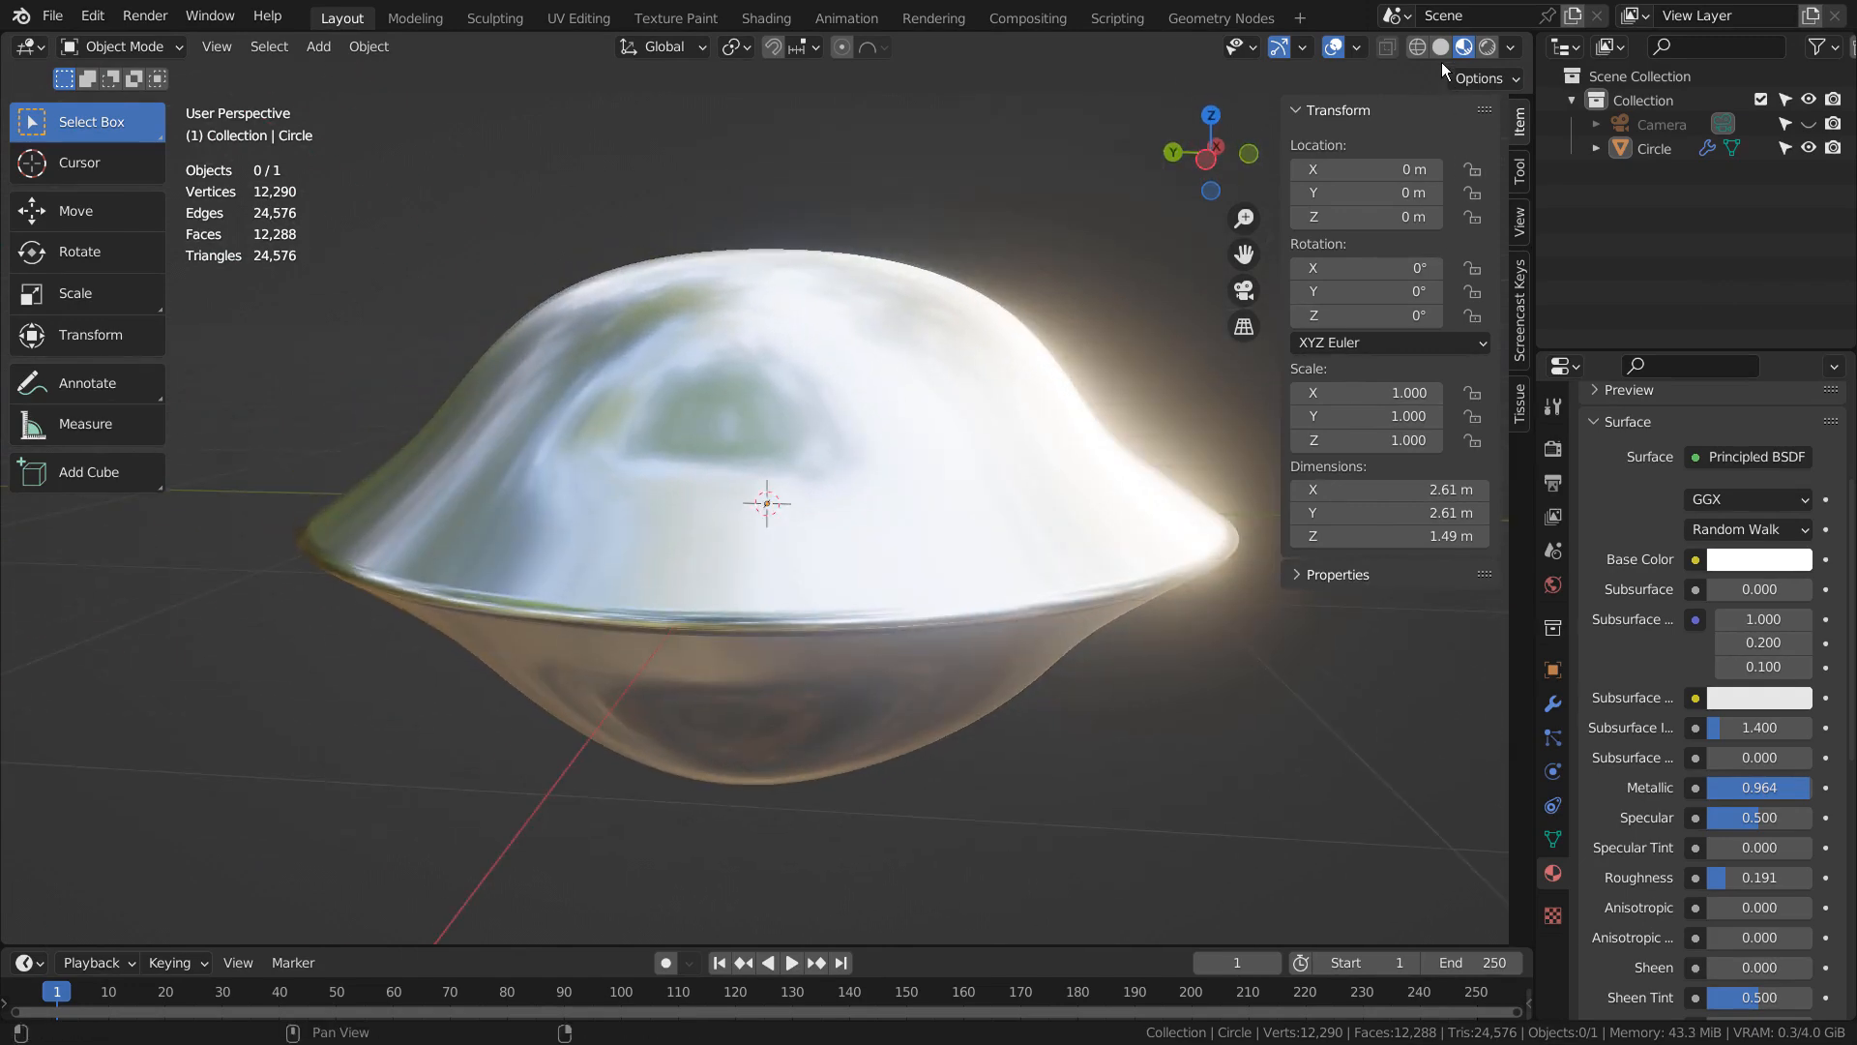
left_click(1440, 47)
left_click(1417, 47)
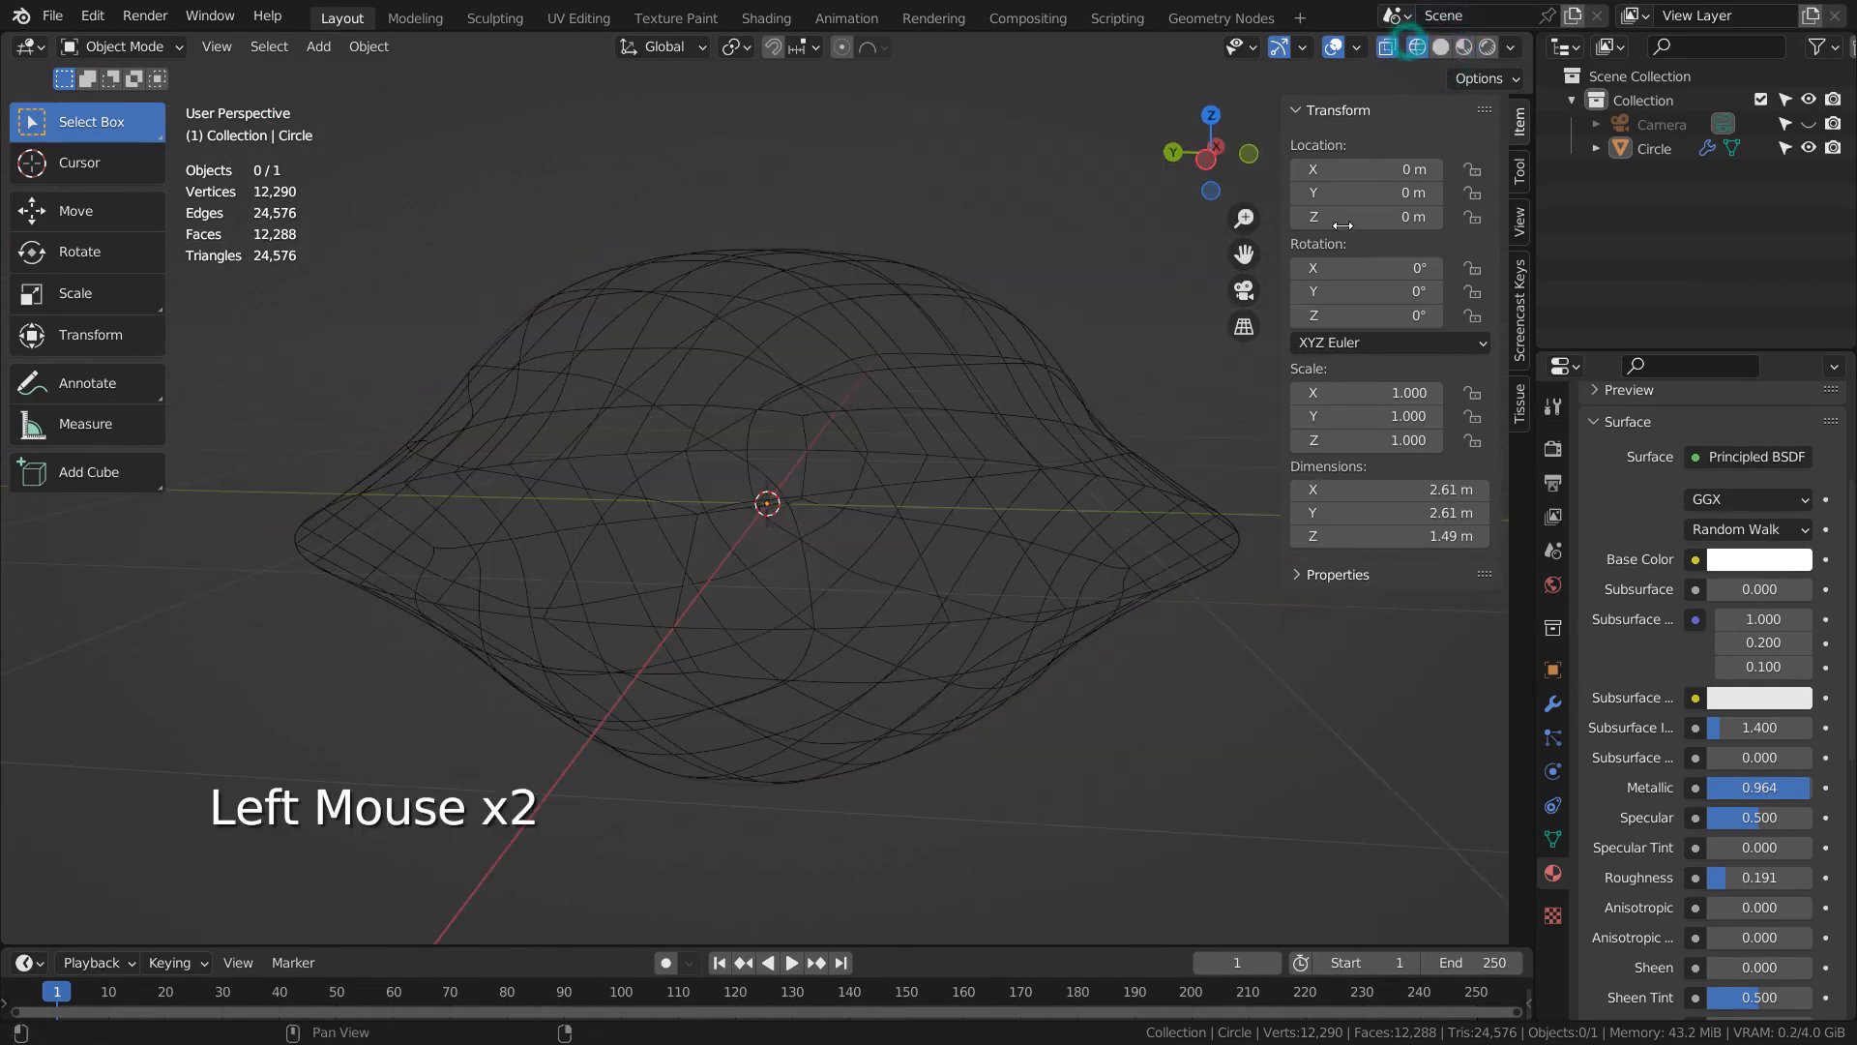
mouse_move(1137, 588)
middle_mouse_down()
mouse_move(988, 762)
mouse_move(908, 654)
mouse_move(889, 579)
mouse_move(890, 470)
mouse_move(919, 367)
mouse_move(1033, 691)
mouse_move(1106, 602)
mouse_move(1191, 553)
mouse_move(1152, 557)
middle_mouse_up()
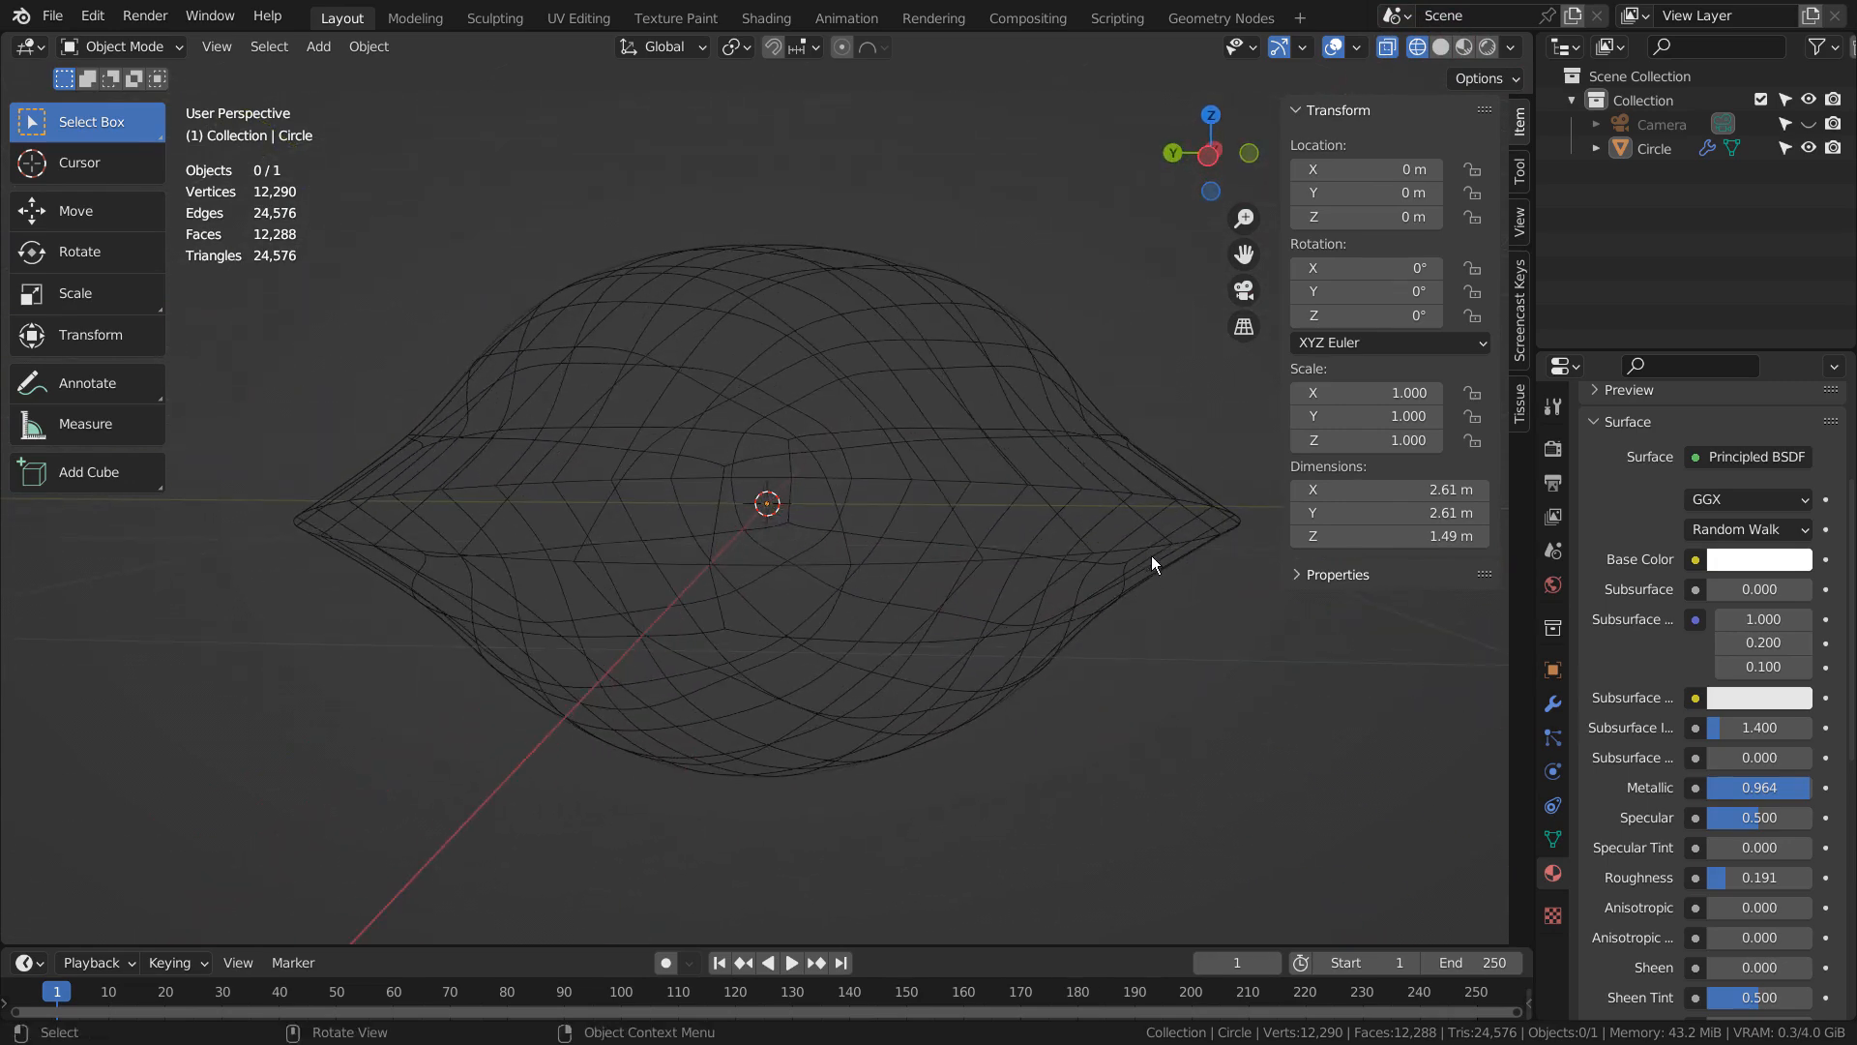
left_click(990, 443)
key("h")
key("shift+a")
mouse_move(864, 467)
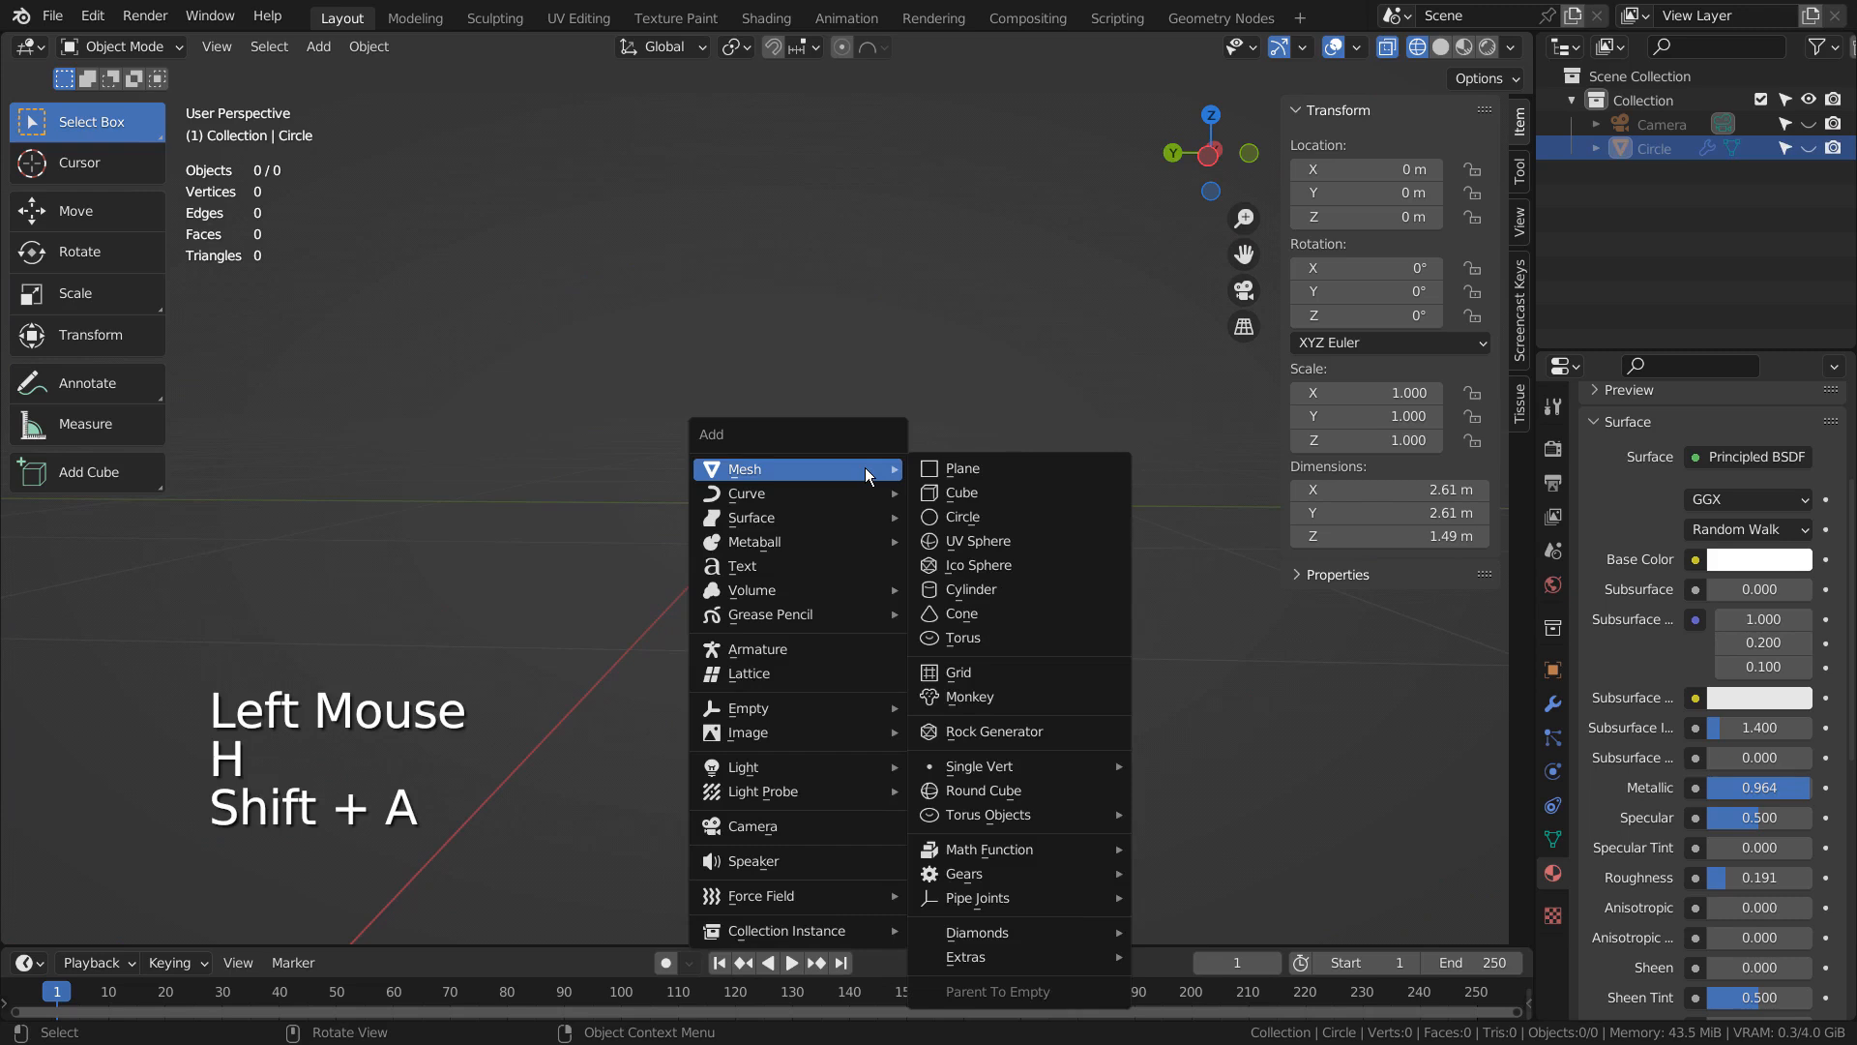
left_click(1031, 515)
middle_click_drag(1070, 544, 1001, 646)
key("x")
left_click(1090, 634)
- Add a UV sphere and flatten it along Z to a scale of about 0.073
key("shift+a")
mouse_move(735, 389)
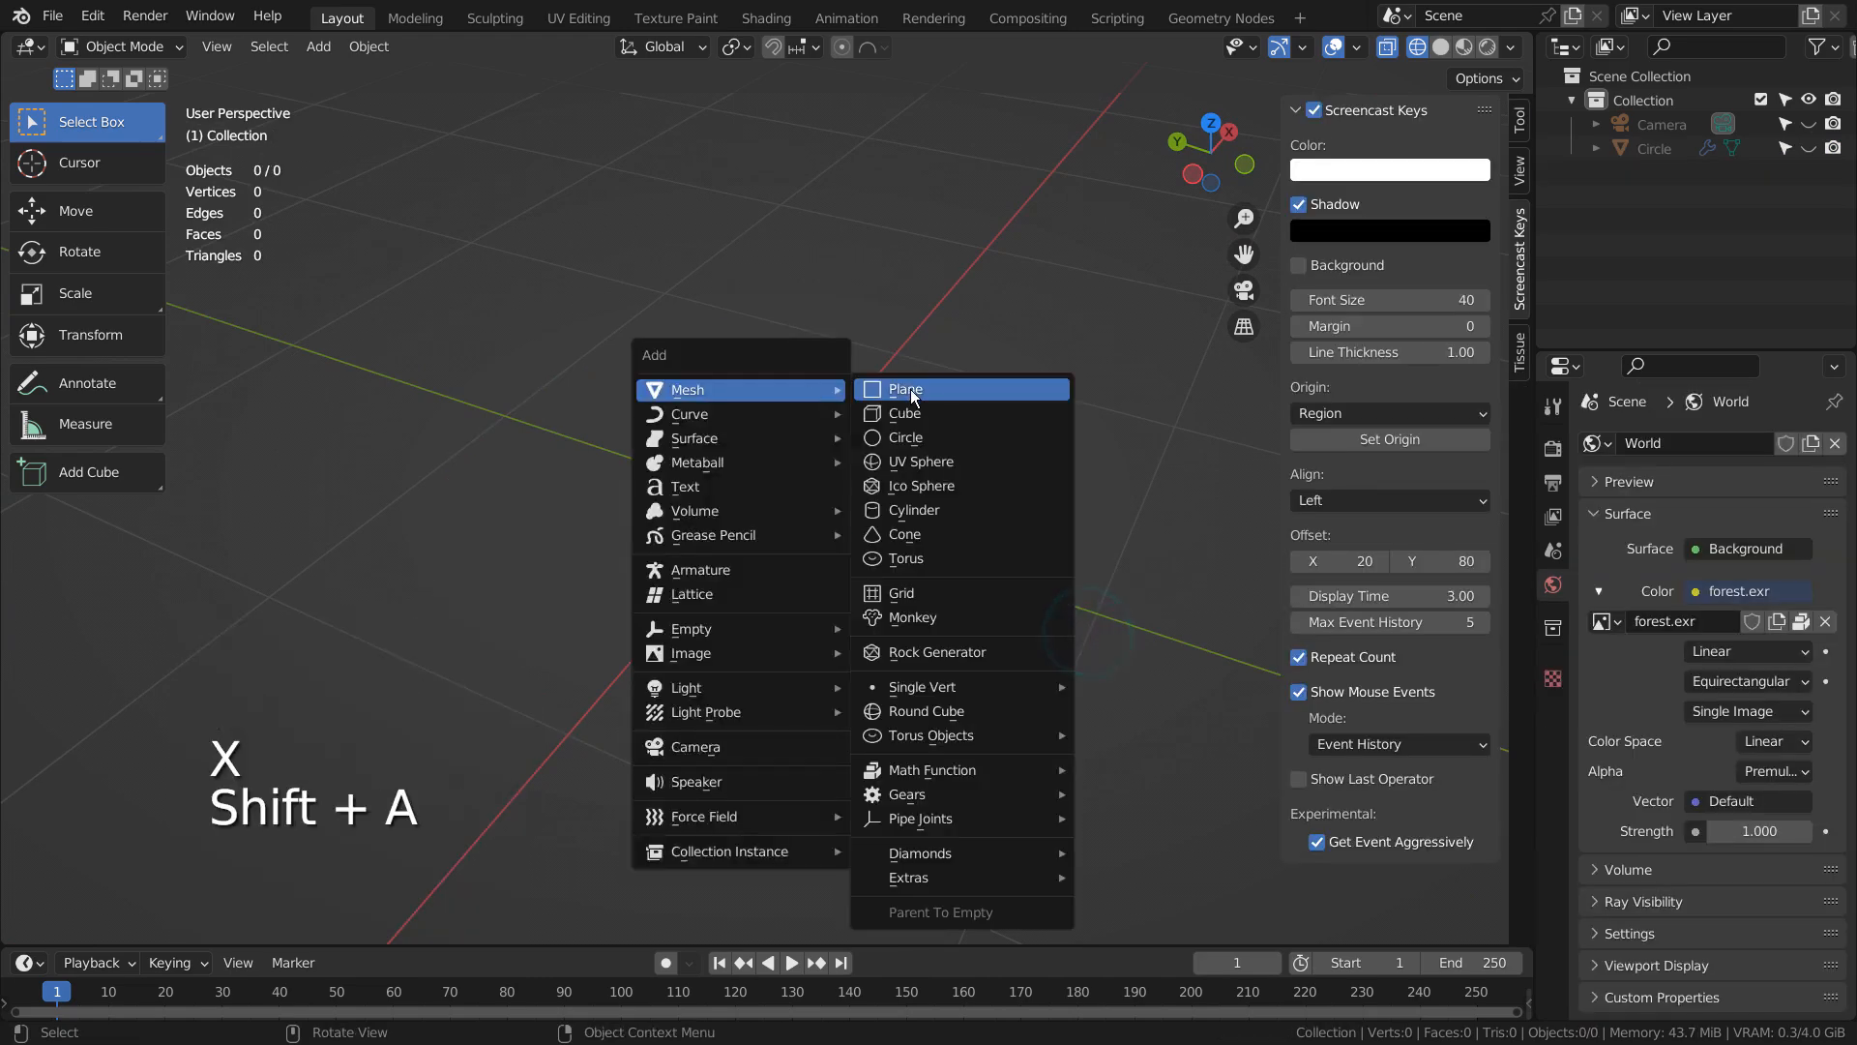
left_click(931, 468)
middle_click_drag(895, 553, 1036, 476)
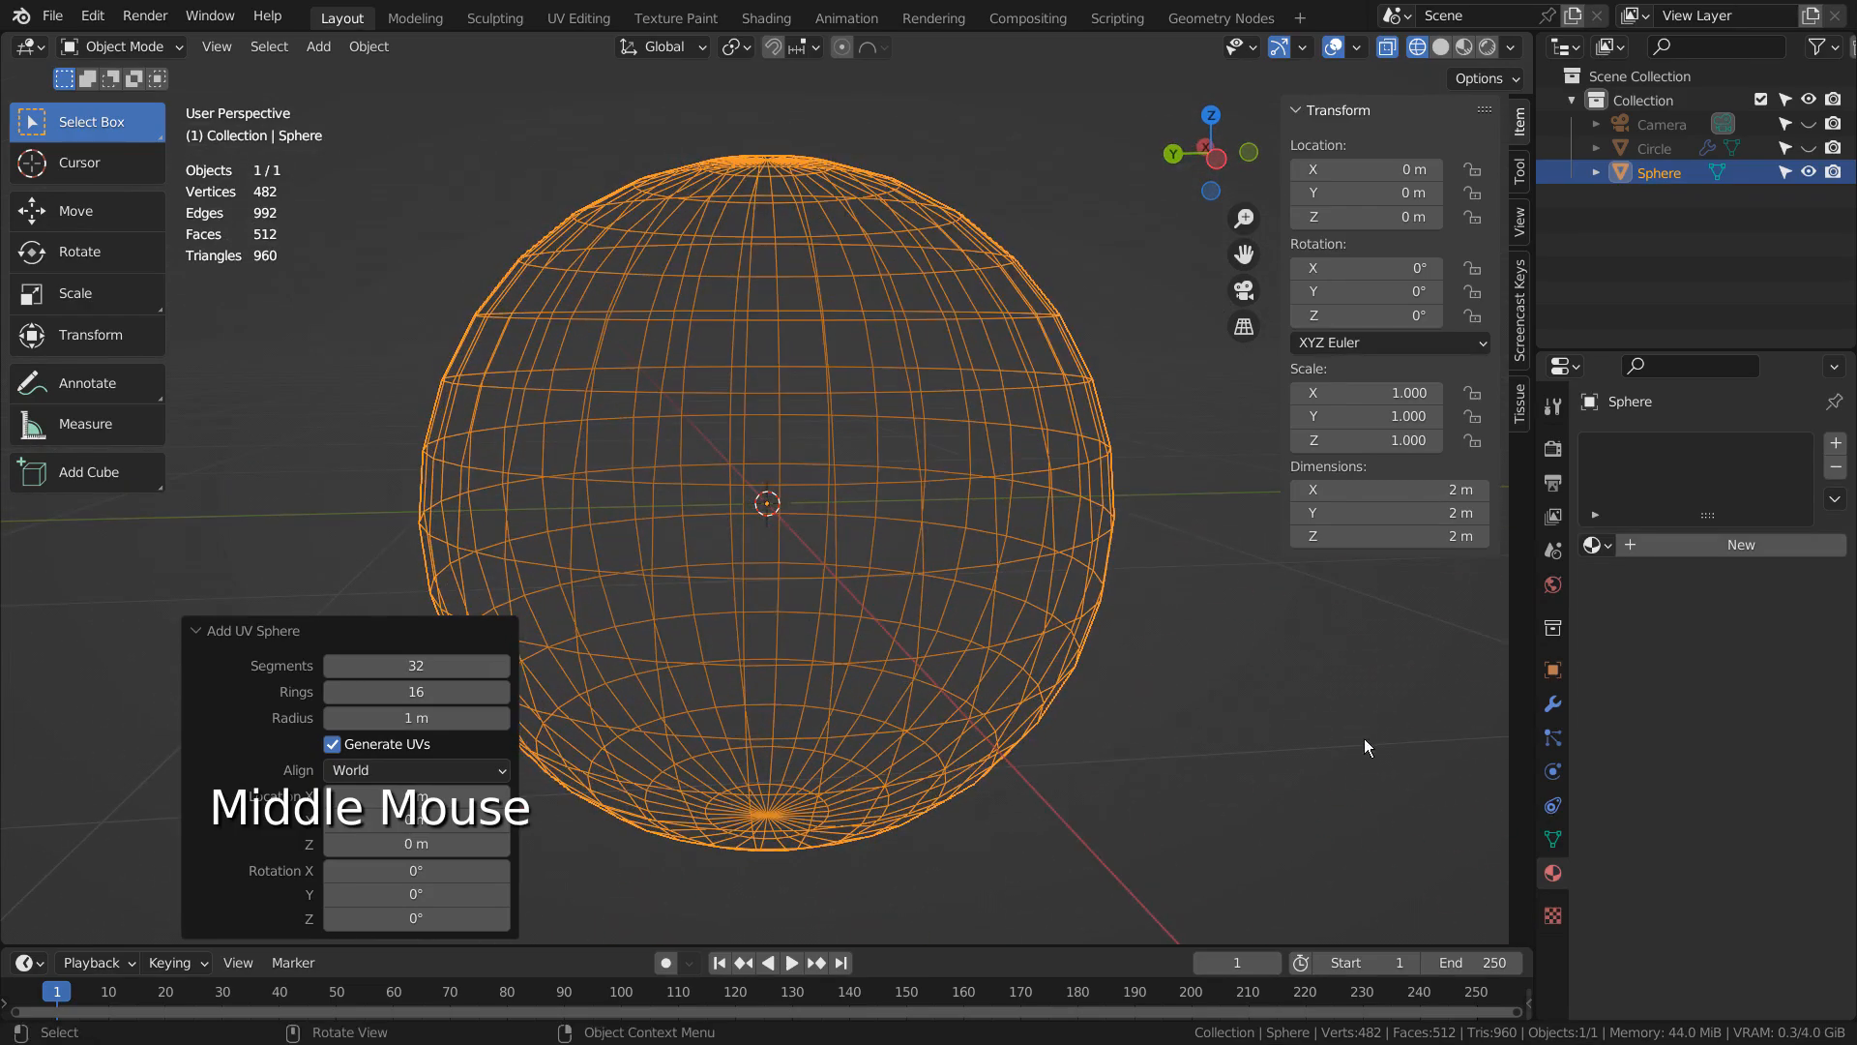
key("s")
key("z")
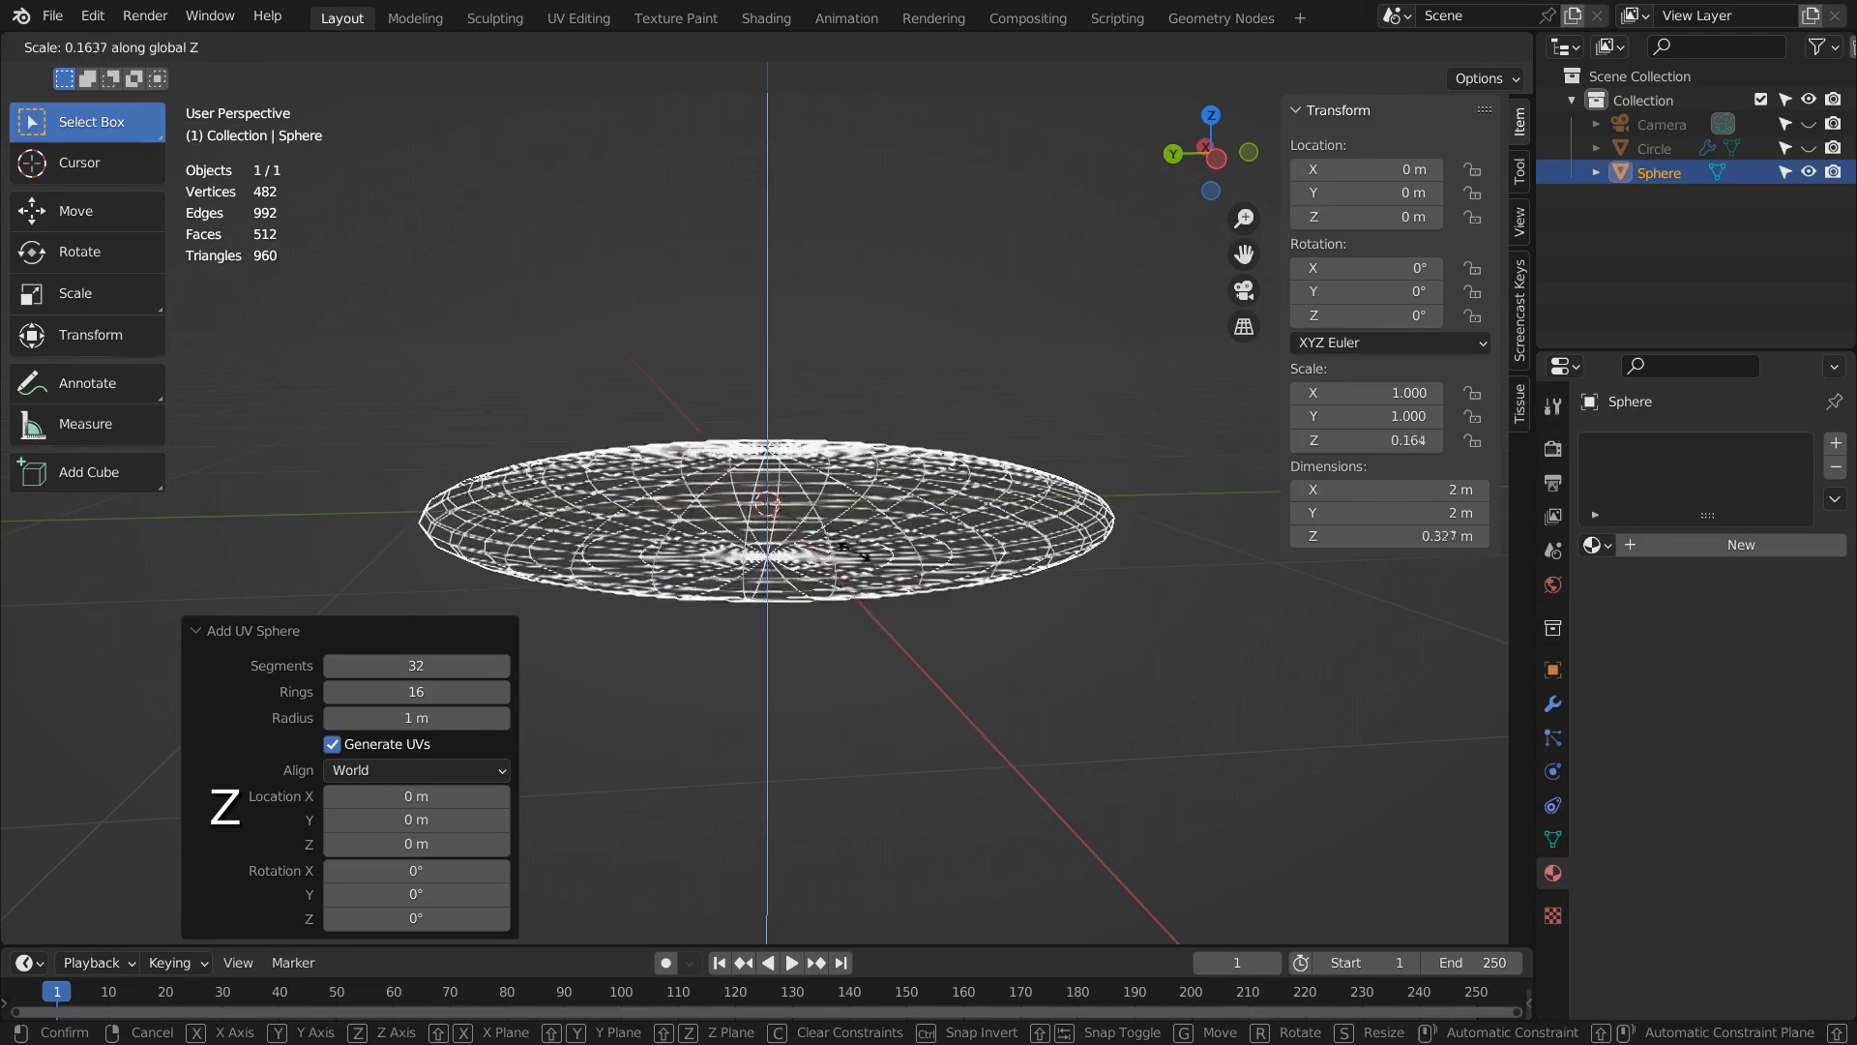
left_click(799, 495)
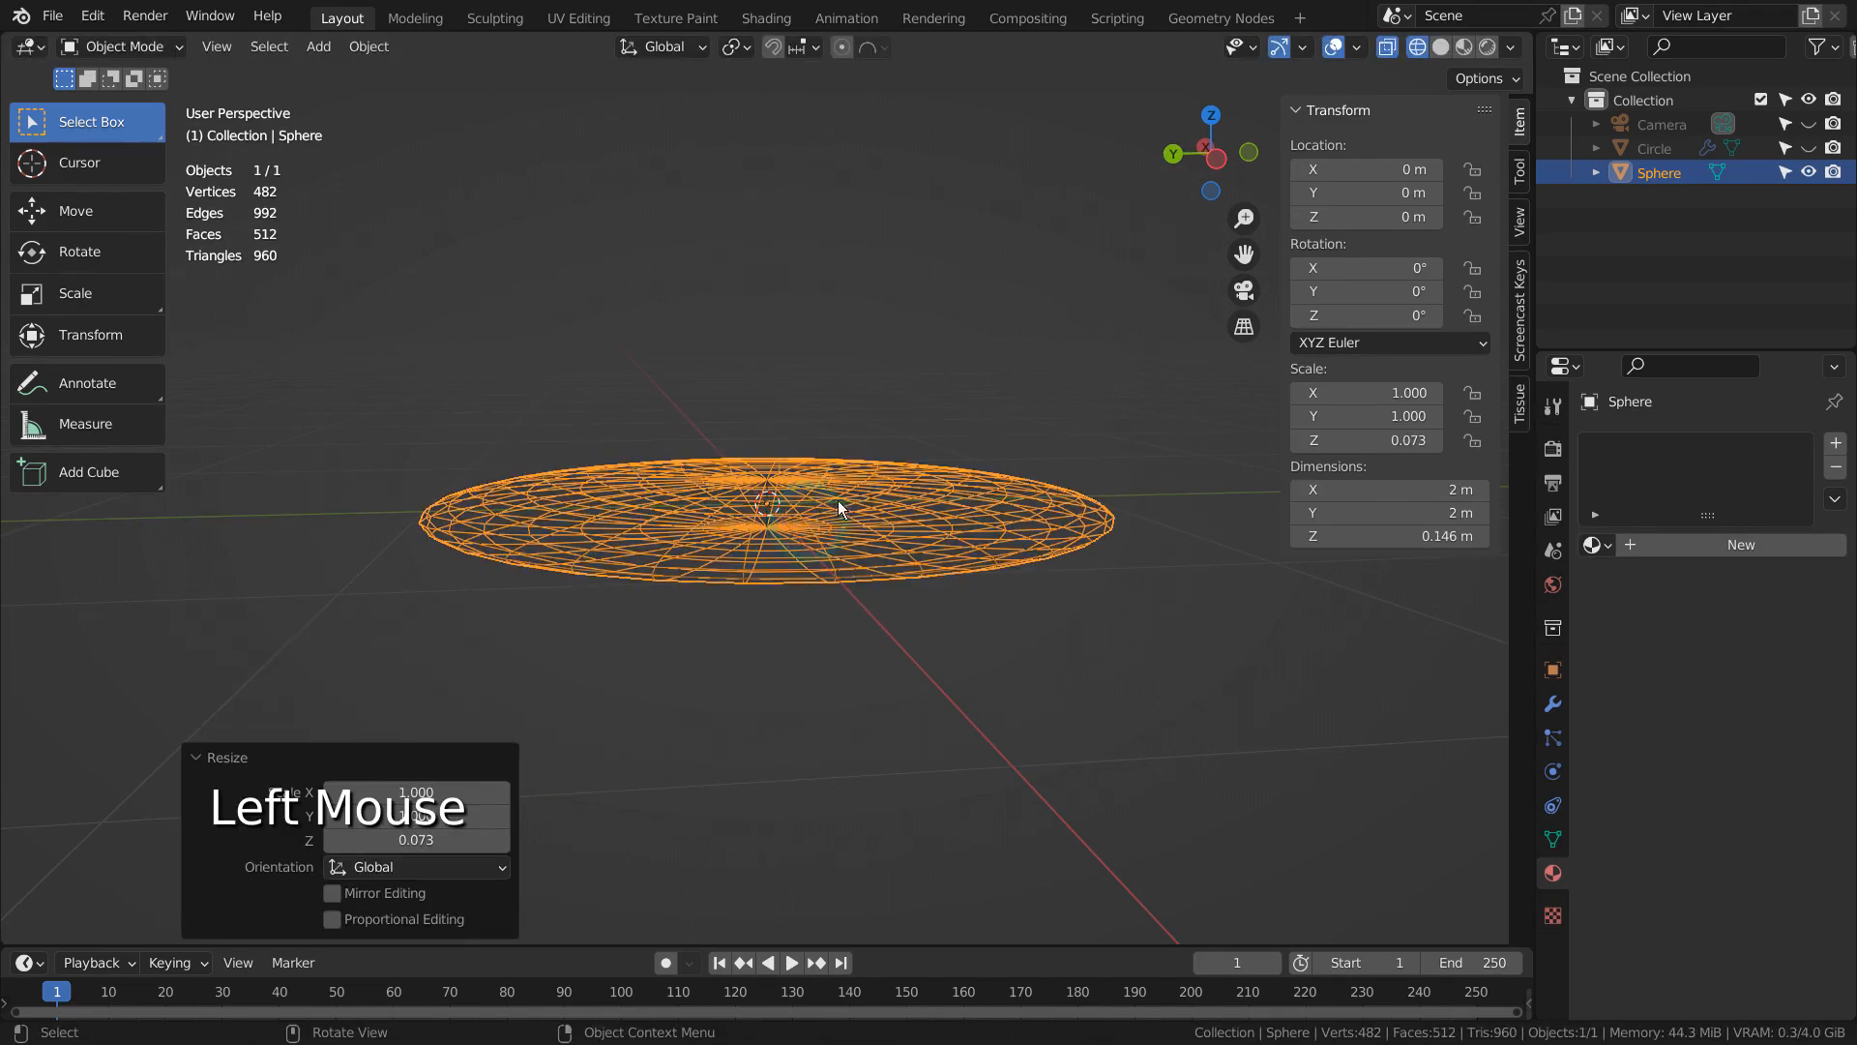
- Select the flattened sphere's top and bottom pole vertices in Edit Mode, with proportional editing enabled
key("Tab")
left_click(768, 476)
middle_click_drag(812, 493, 1096, 583)
key("1")
left_click(769, 489)
left_click(768, 522, "shift")
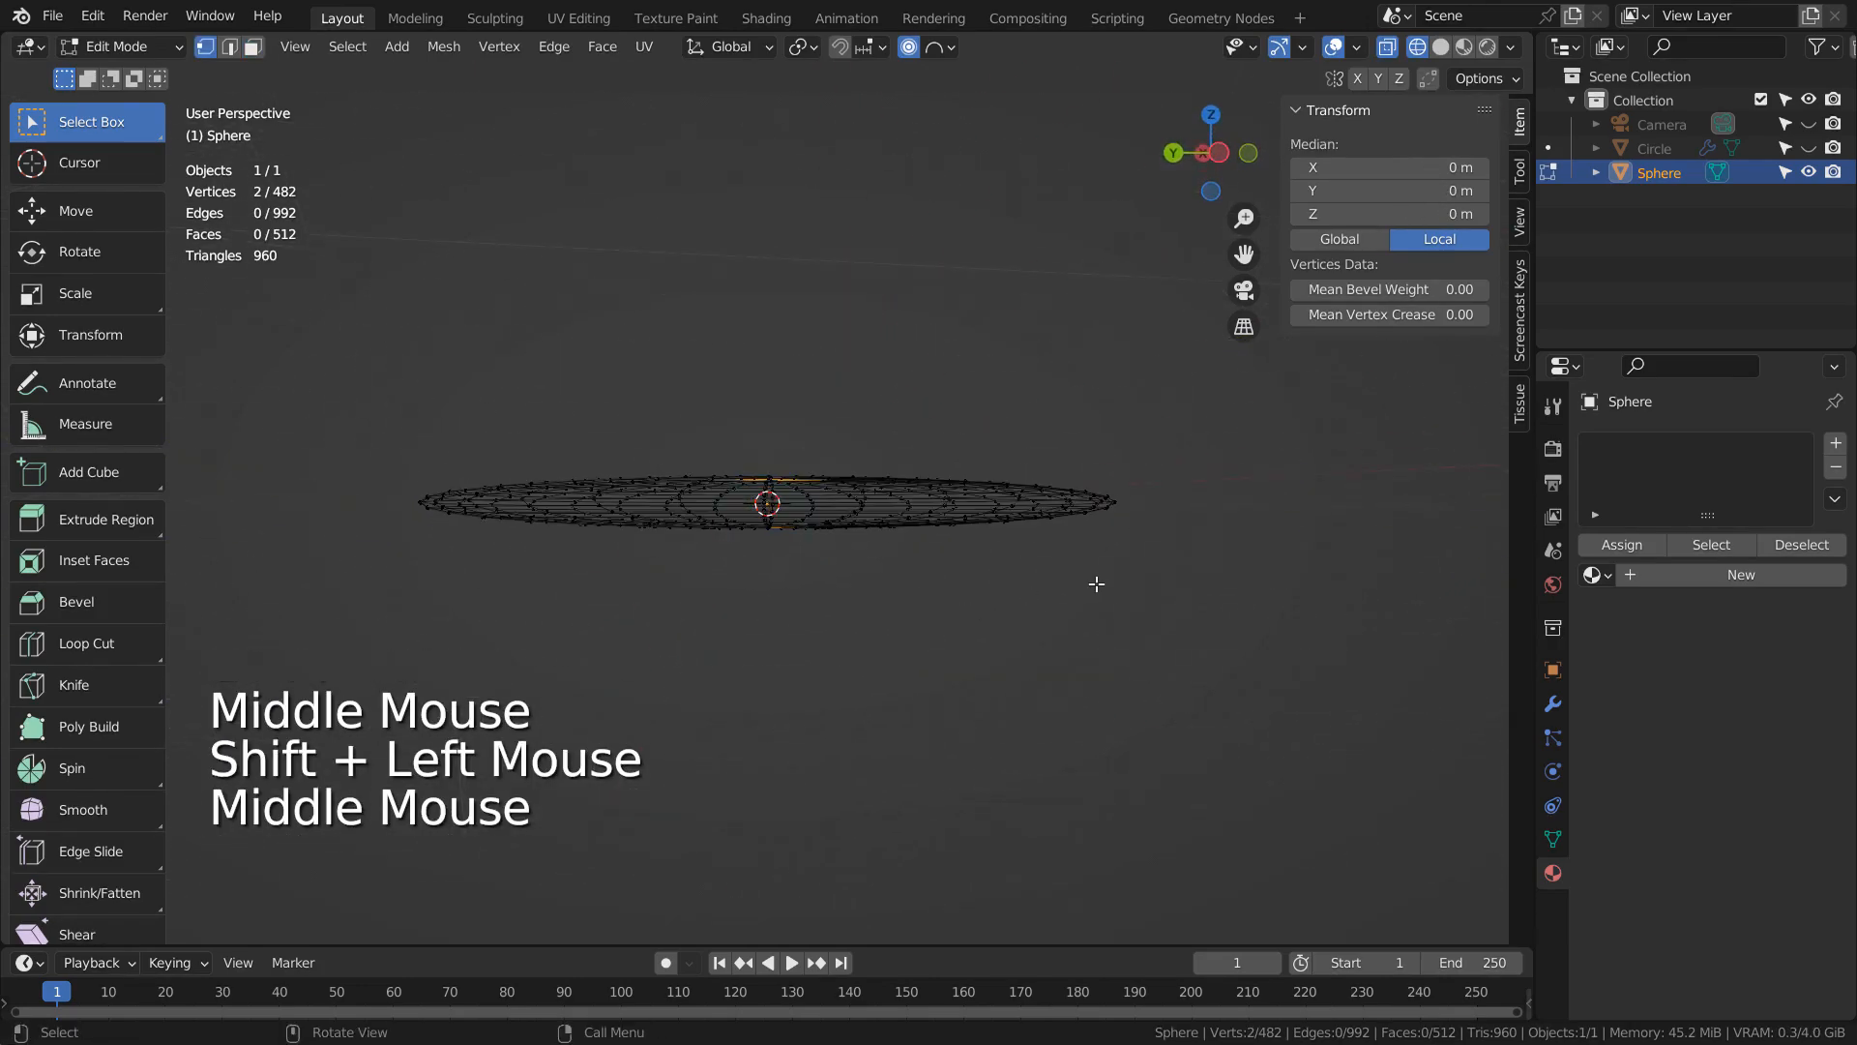
left_click(909, 48)
left_click(909, 48)
left_click(947, 48)
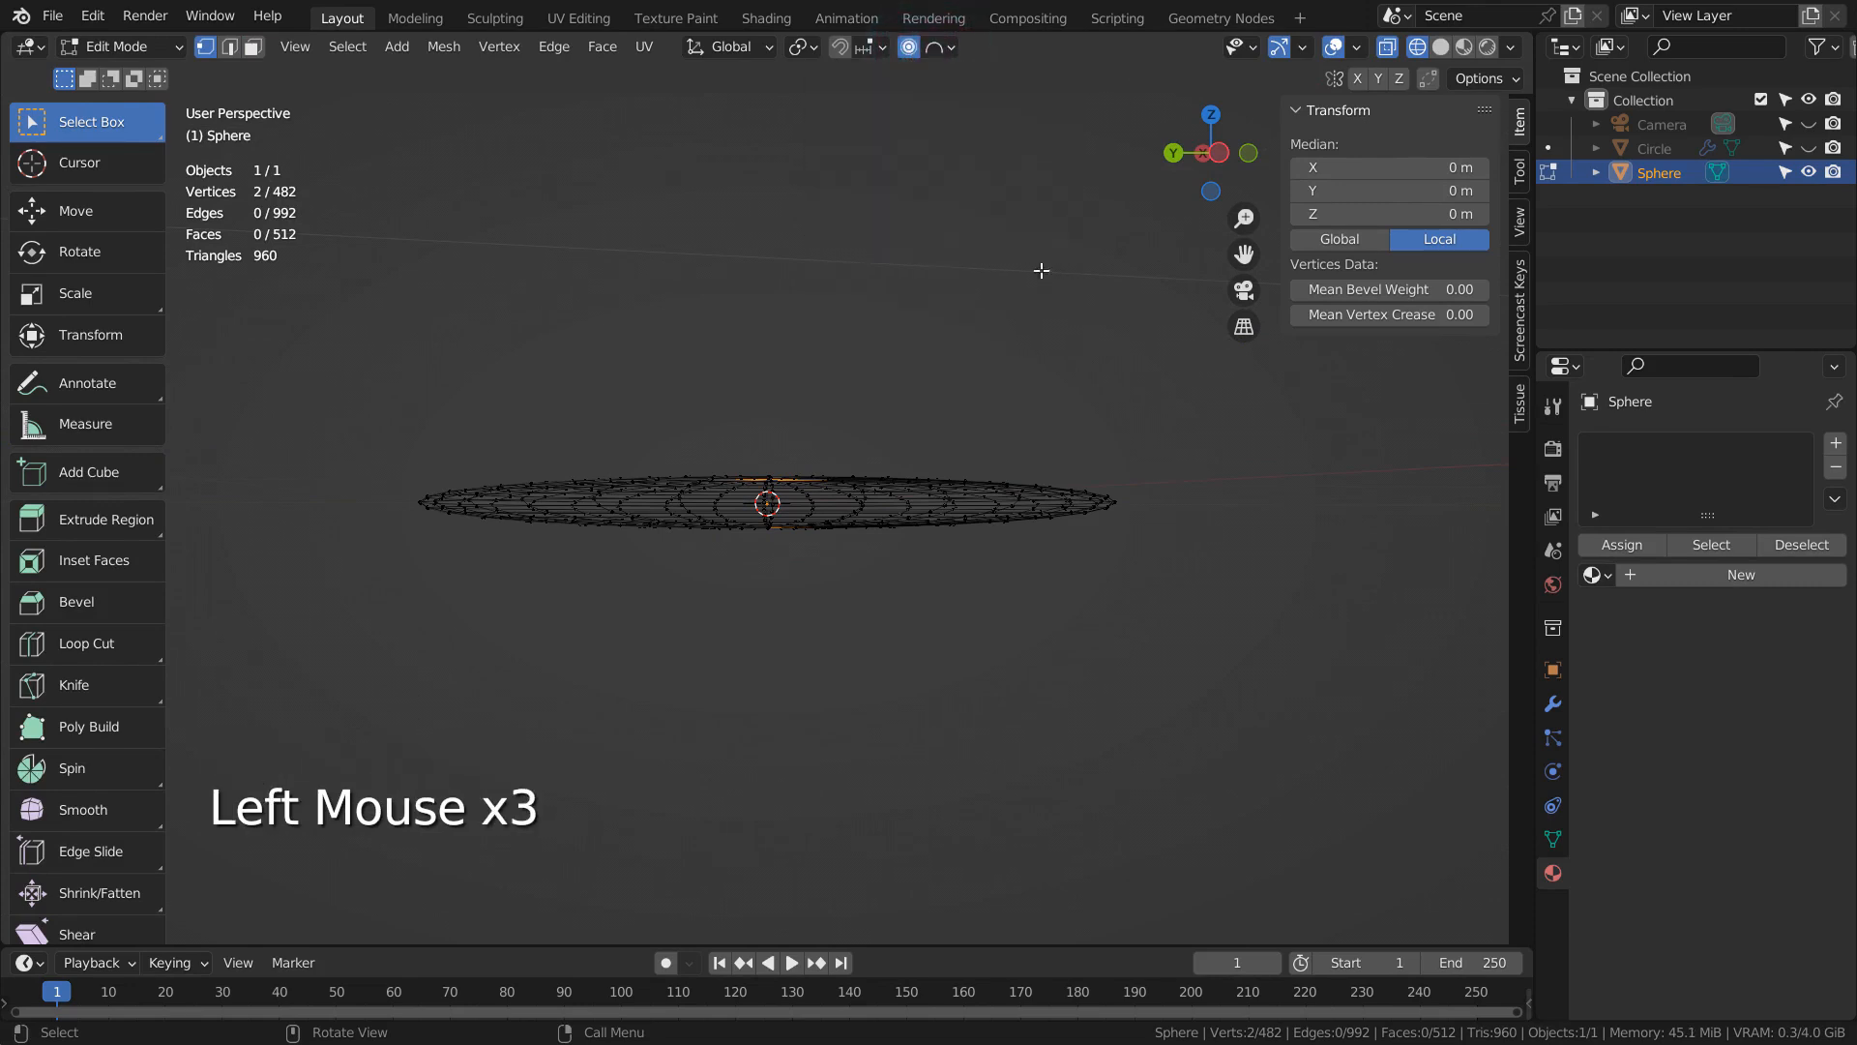
- Scale the two pole vertices apart along Z with proportional editing to make a lens shape about 0.854 m tall
left_click(77, 298)
left_click_drag(764, 410, 801, 815)
scroll(788, 94, "down", 2)
scroll(795, 845, "down", 2)
scroll(796, 846, "up", 2)
- Return to Object Mode, switch to material preview shading and give the lens shape a level 3 subdivision
key("Tab")
mouse_move(1093, 630)
middle_mouse_down()
mouse_move(1053, 806)
mouse_move(1106, 560)
middle_mouse_up()
key("shift+z")
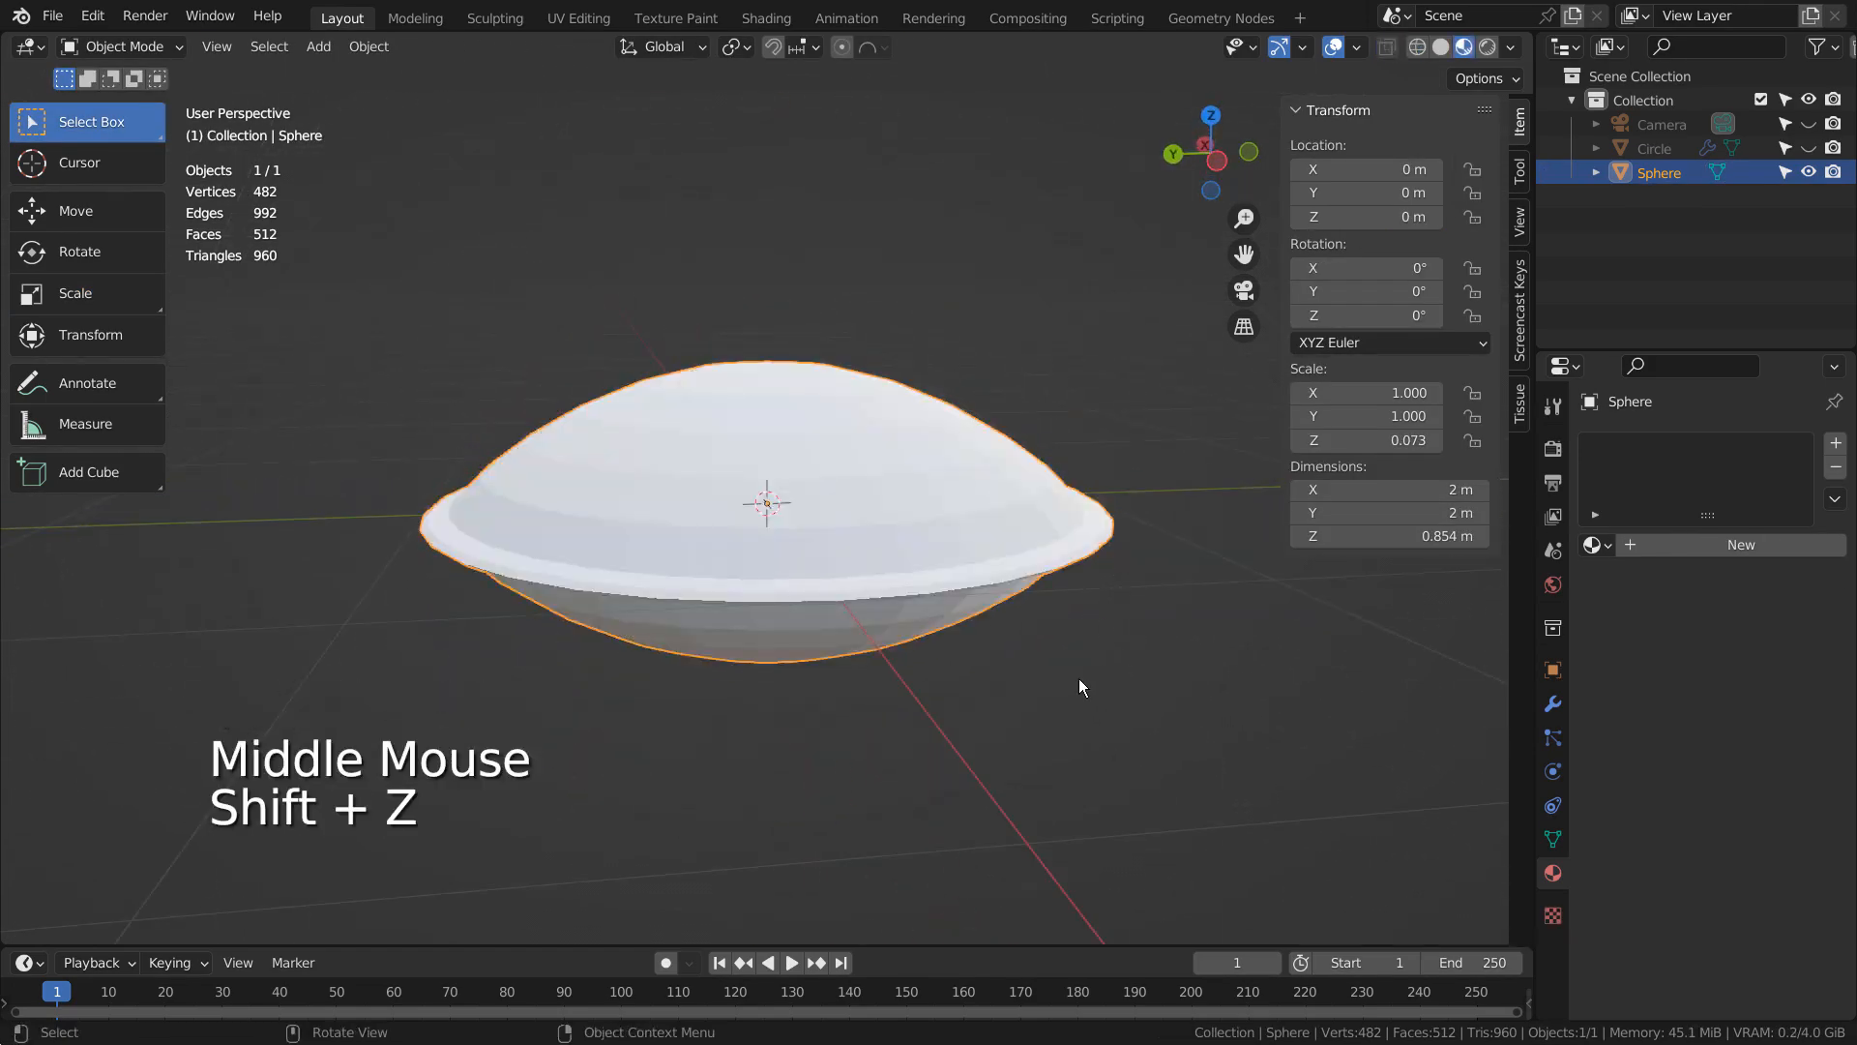
middle_click_drag(1077, 677, 1079, 737)
key("ctrl+3")
middle_click_drag(961, 664, 971, 565)
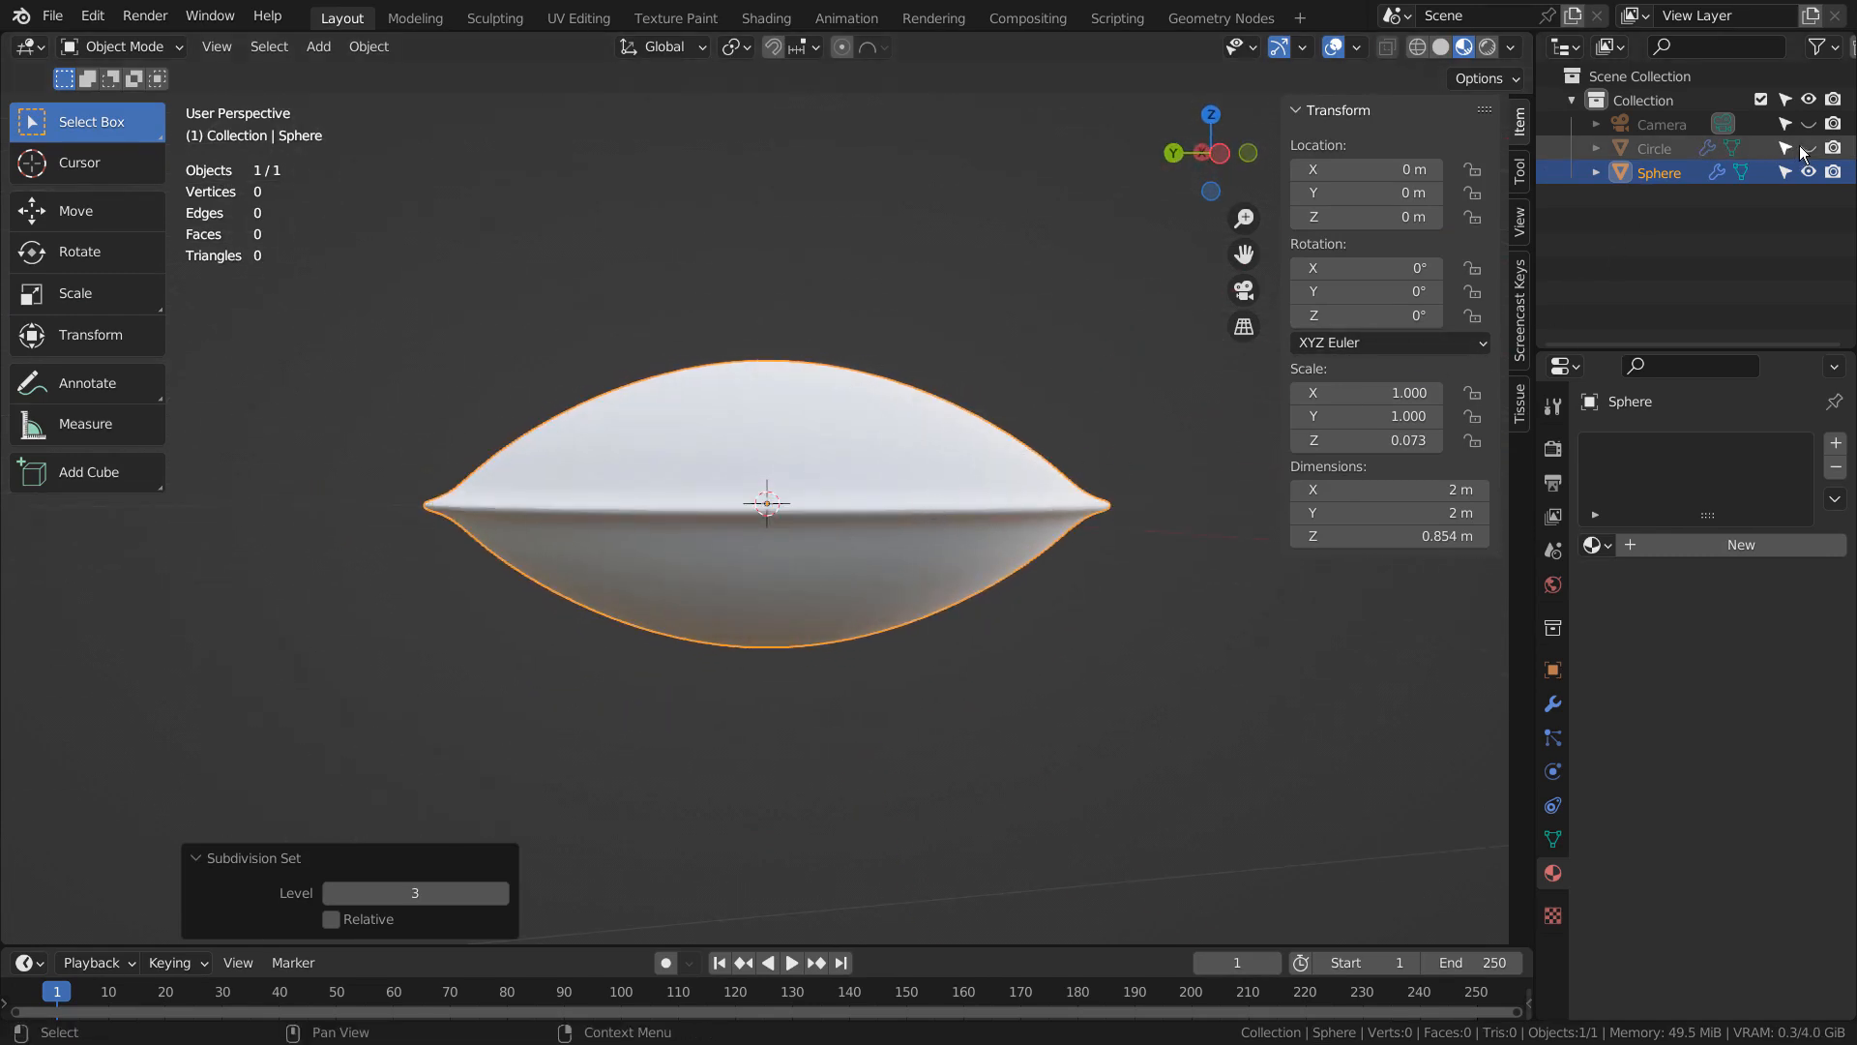
- Move the lens shape about 2.25 m along X in front view
scroll(1041, 580, "down", 2)
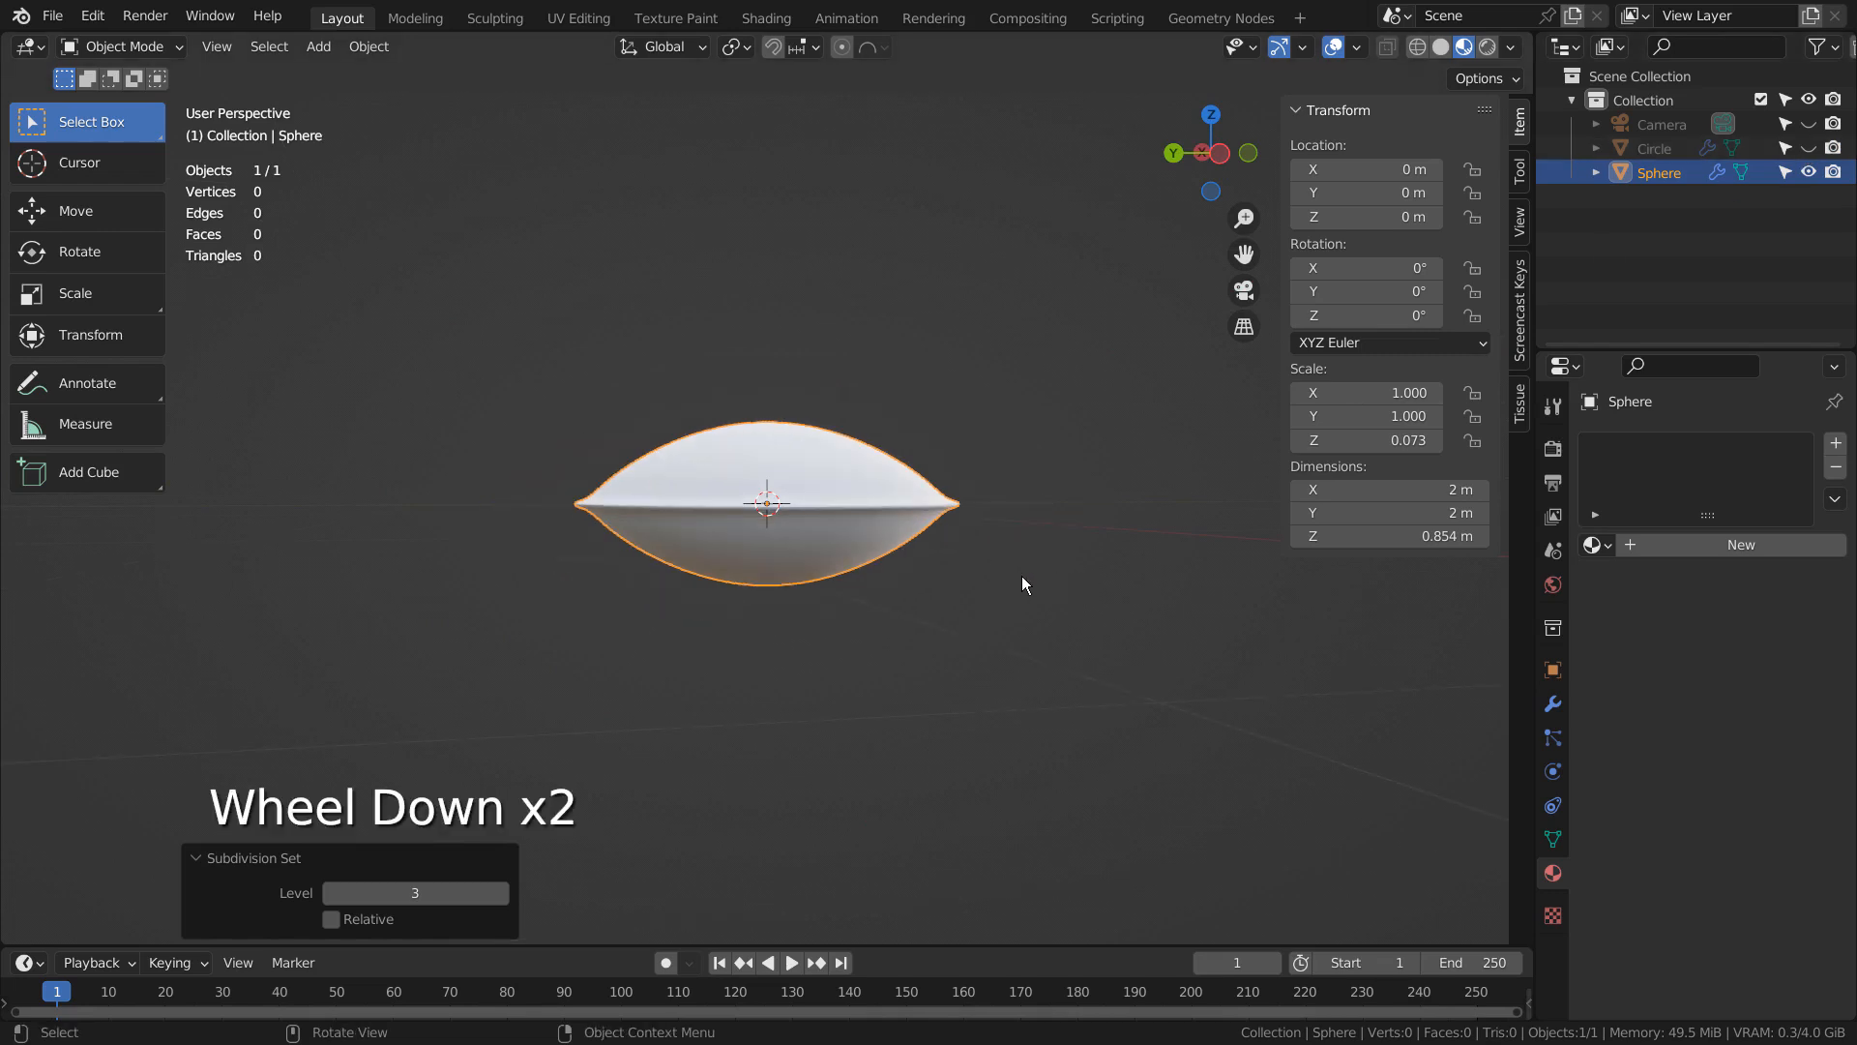
key("KP_1")
left_click(850, 495)
key("g")
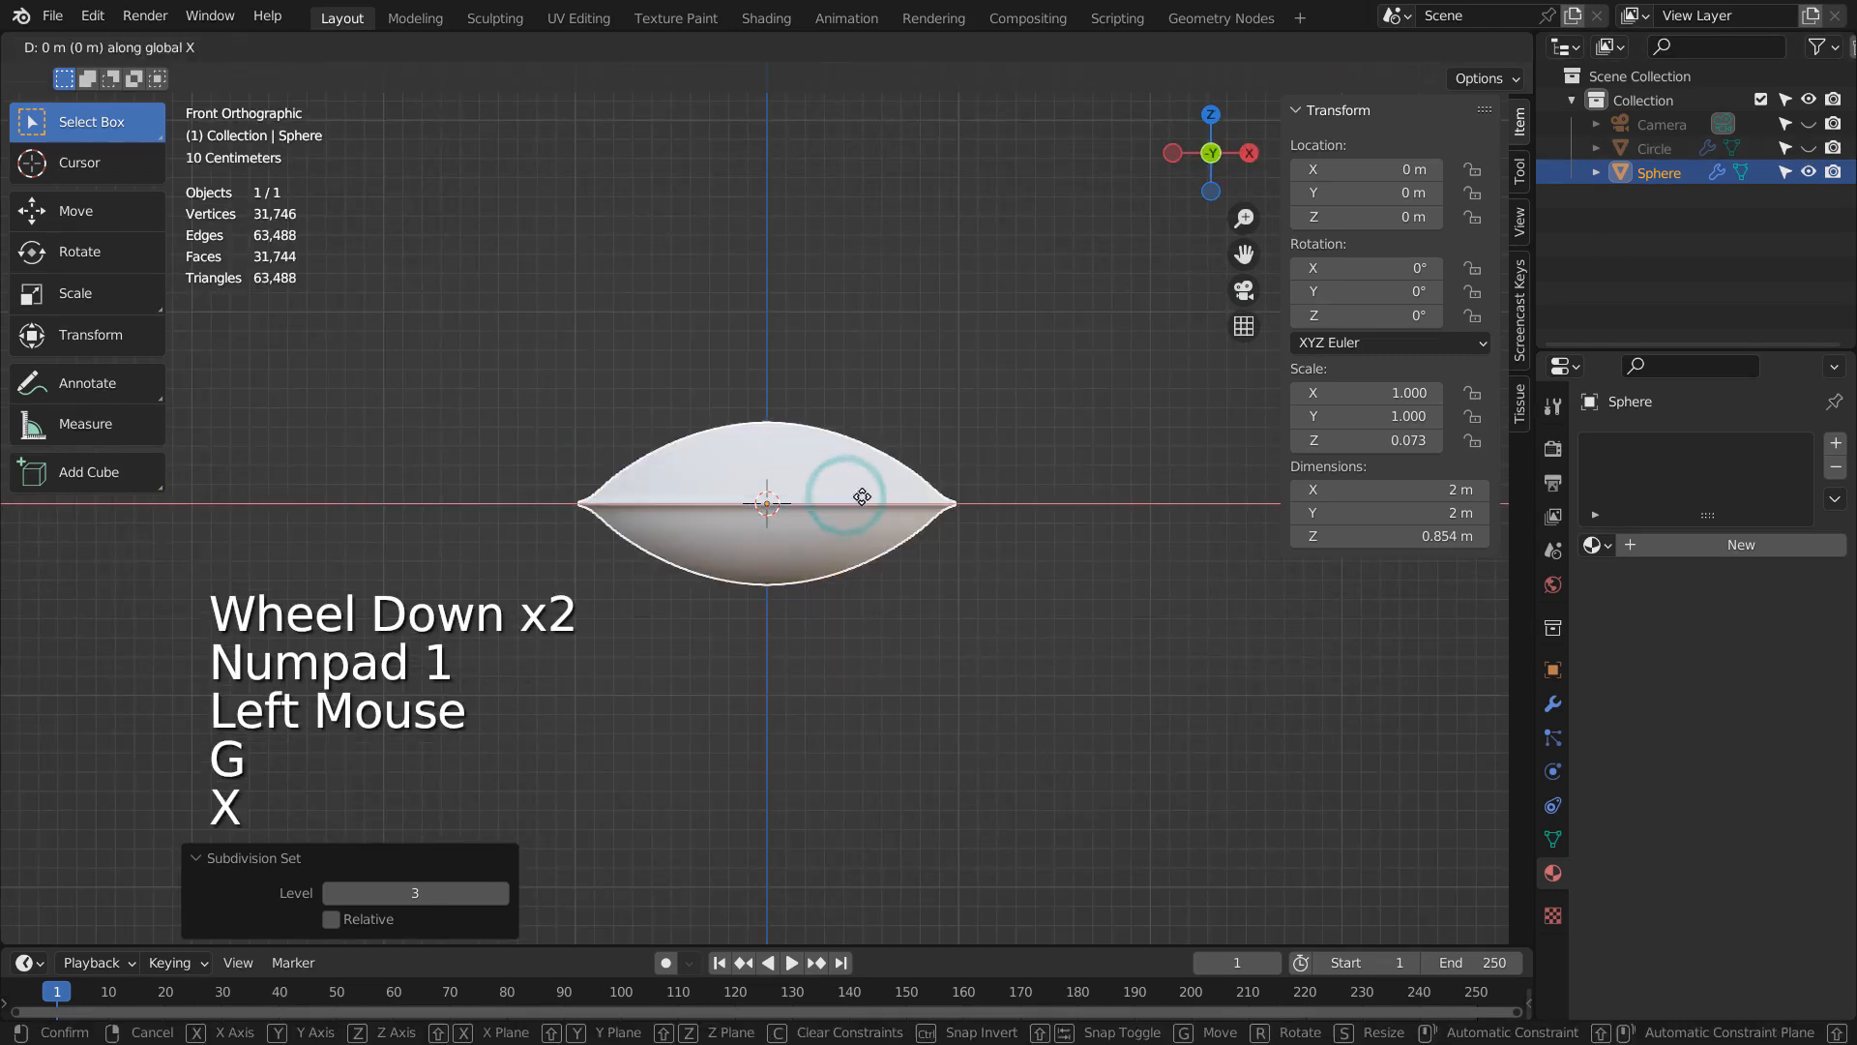
key("x")
left_click(1280, 504)
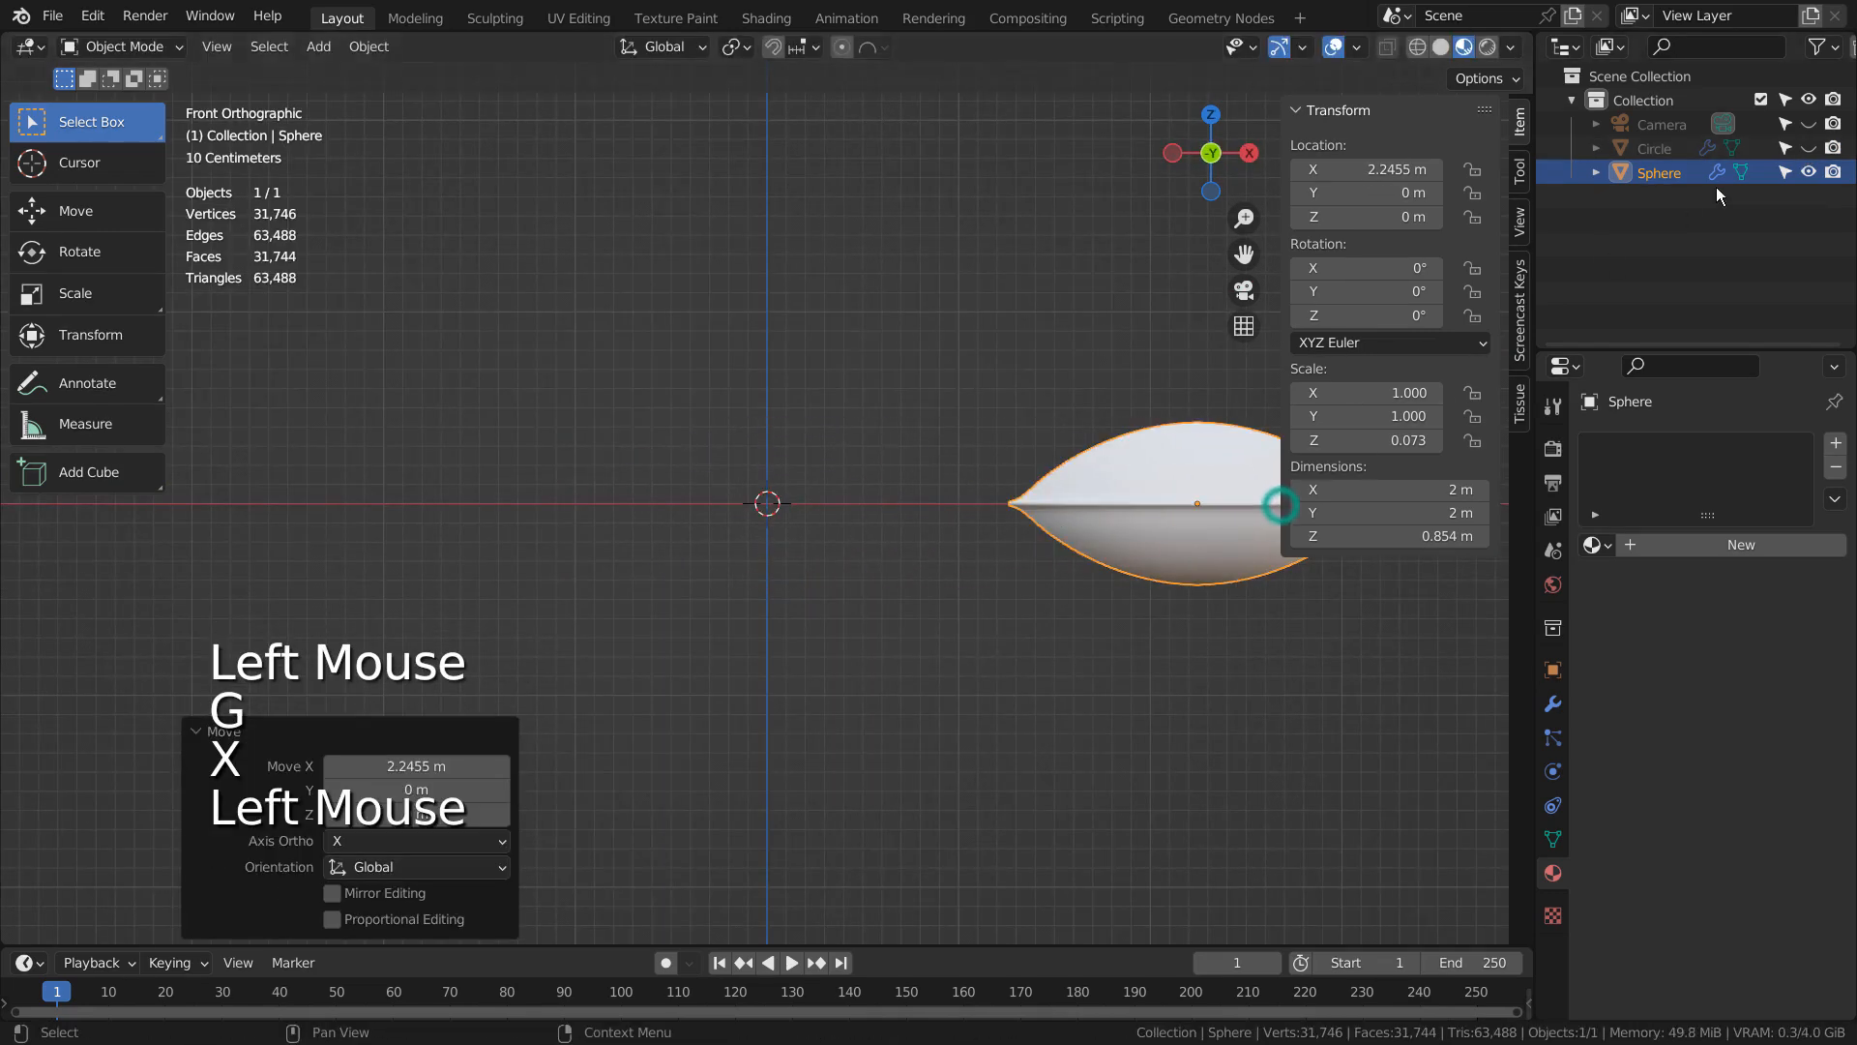
- Unhide the original saucer and shift the lens shape about 0.25 m further along X, clear of it
left_click(1807, 147)
scroll(1176, 613, "down", 2)
left_click(1111, 518)
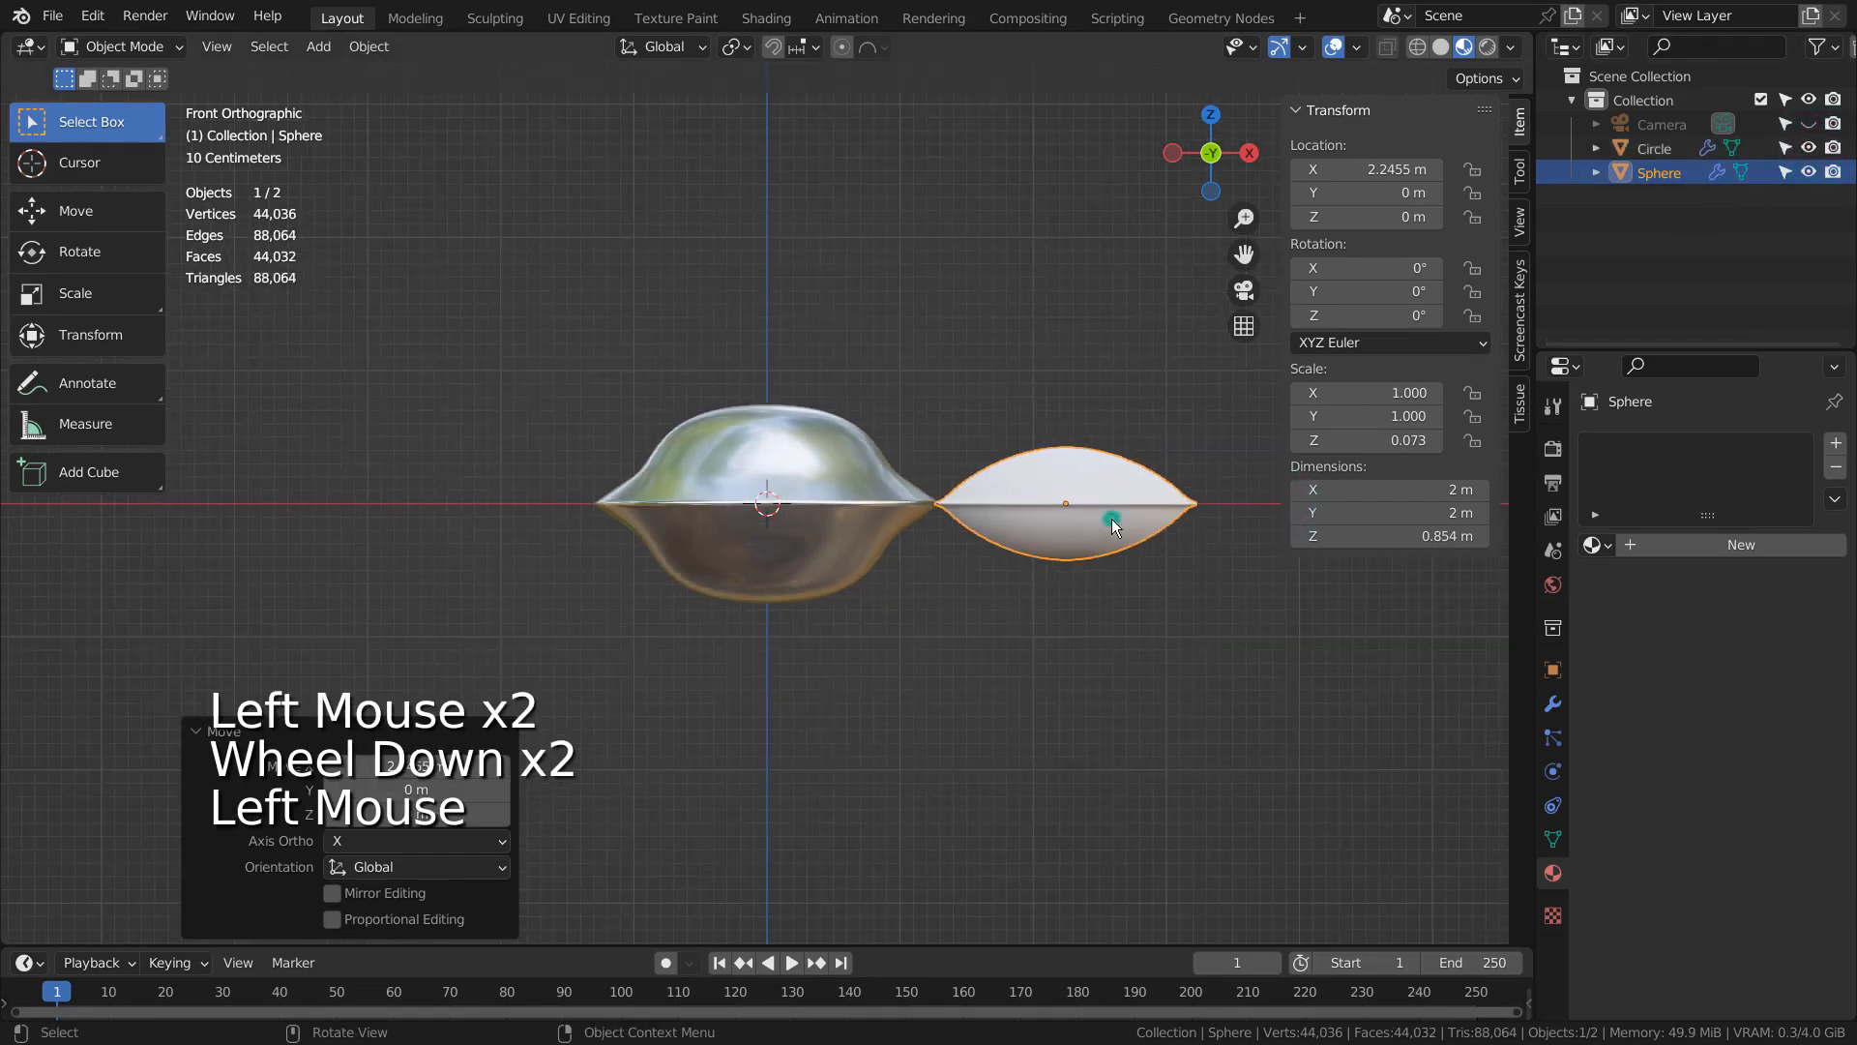
middle_click_drag(1192, 617, 893, 646, "shift")
scroll(904, 718, "up", 2)
left_click(896, 579)
key("g")
key("x")
left_click(954, 579)
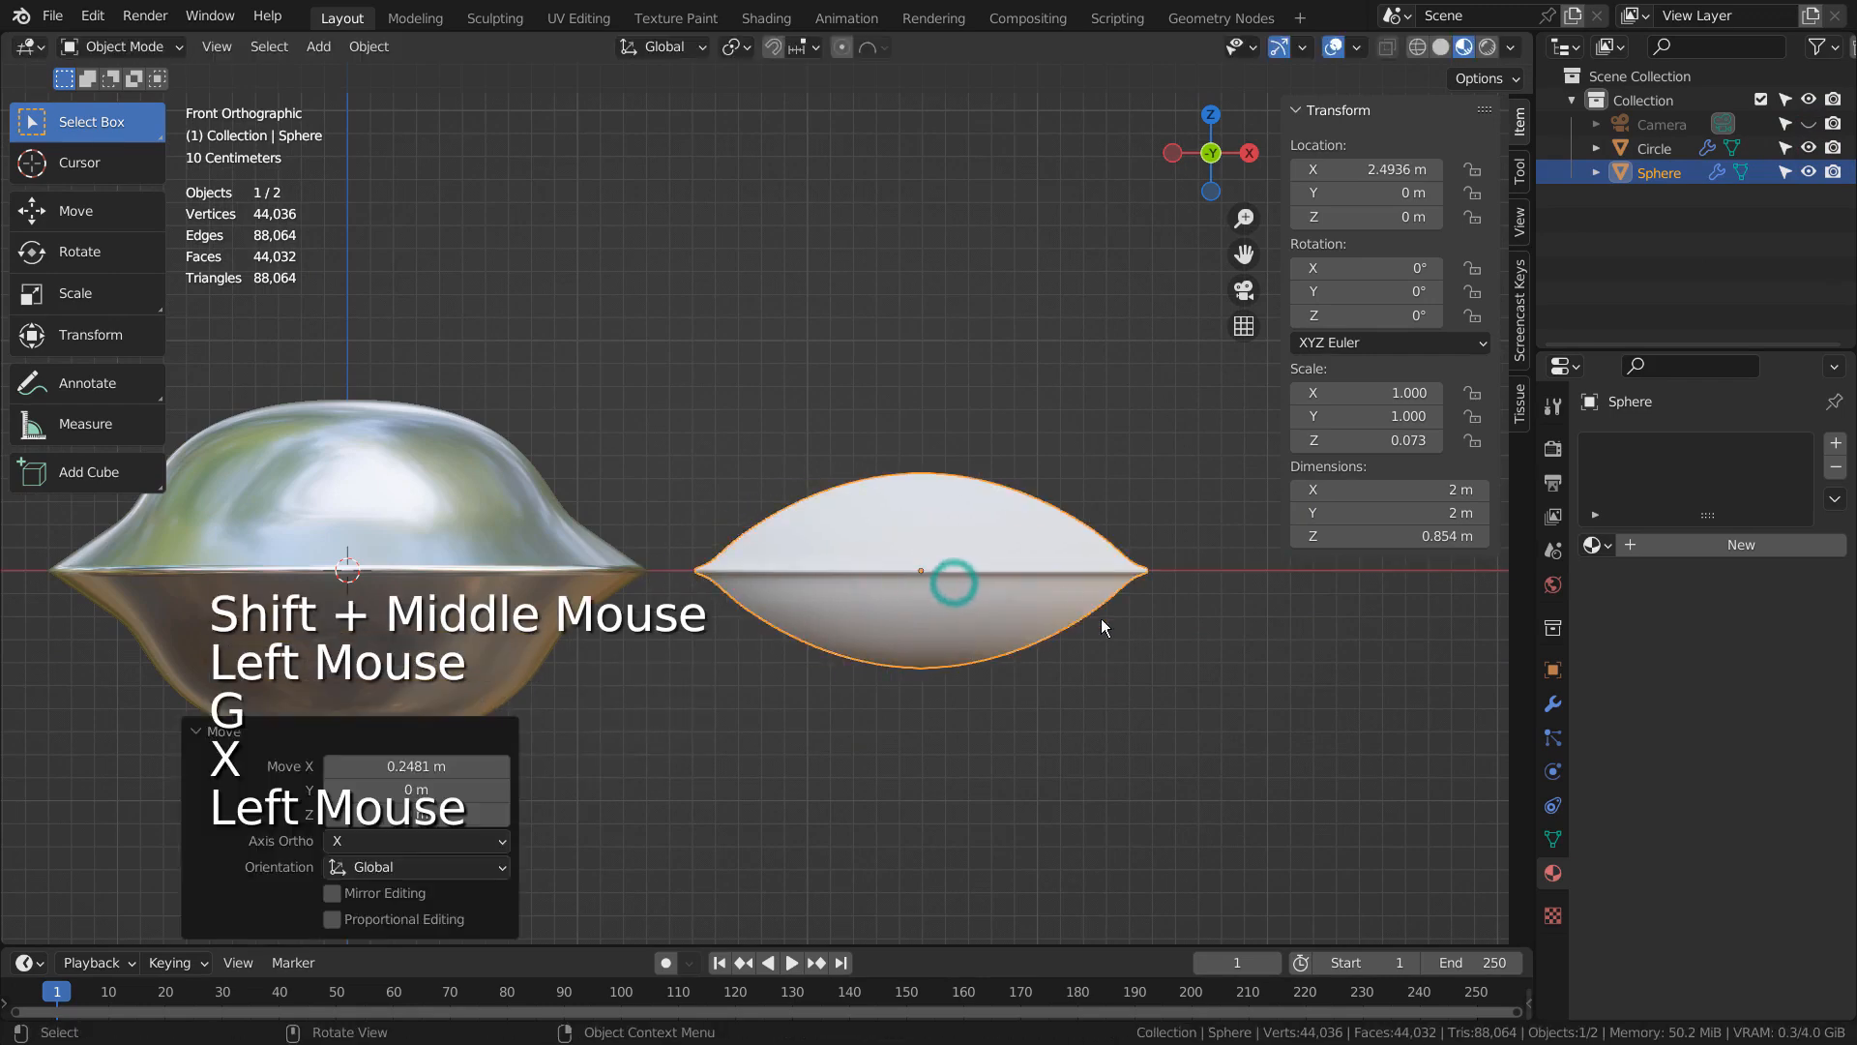
- Scale the lens's pole vertices along Z by about 1.65 with a proportional size of about 0.68 and return to Object Mode
key("Tab")
key("s")
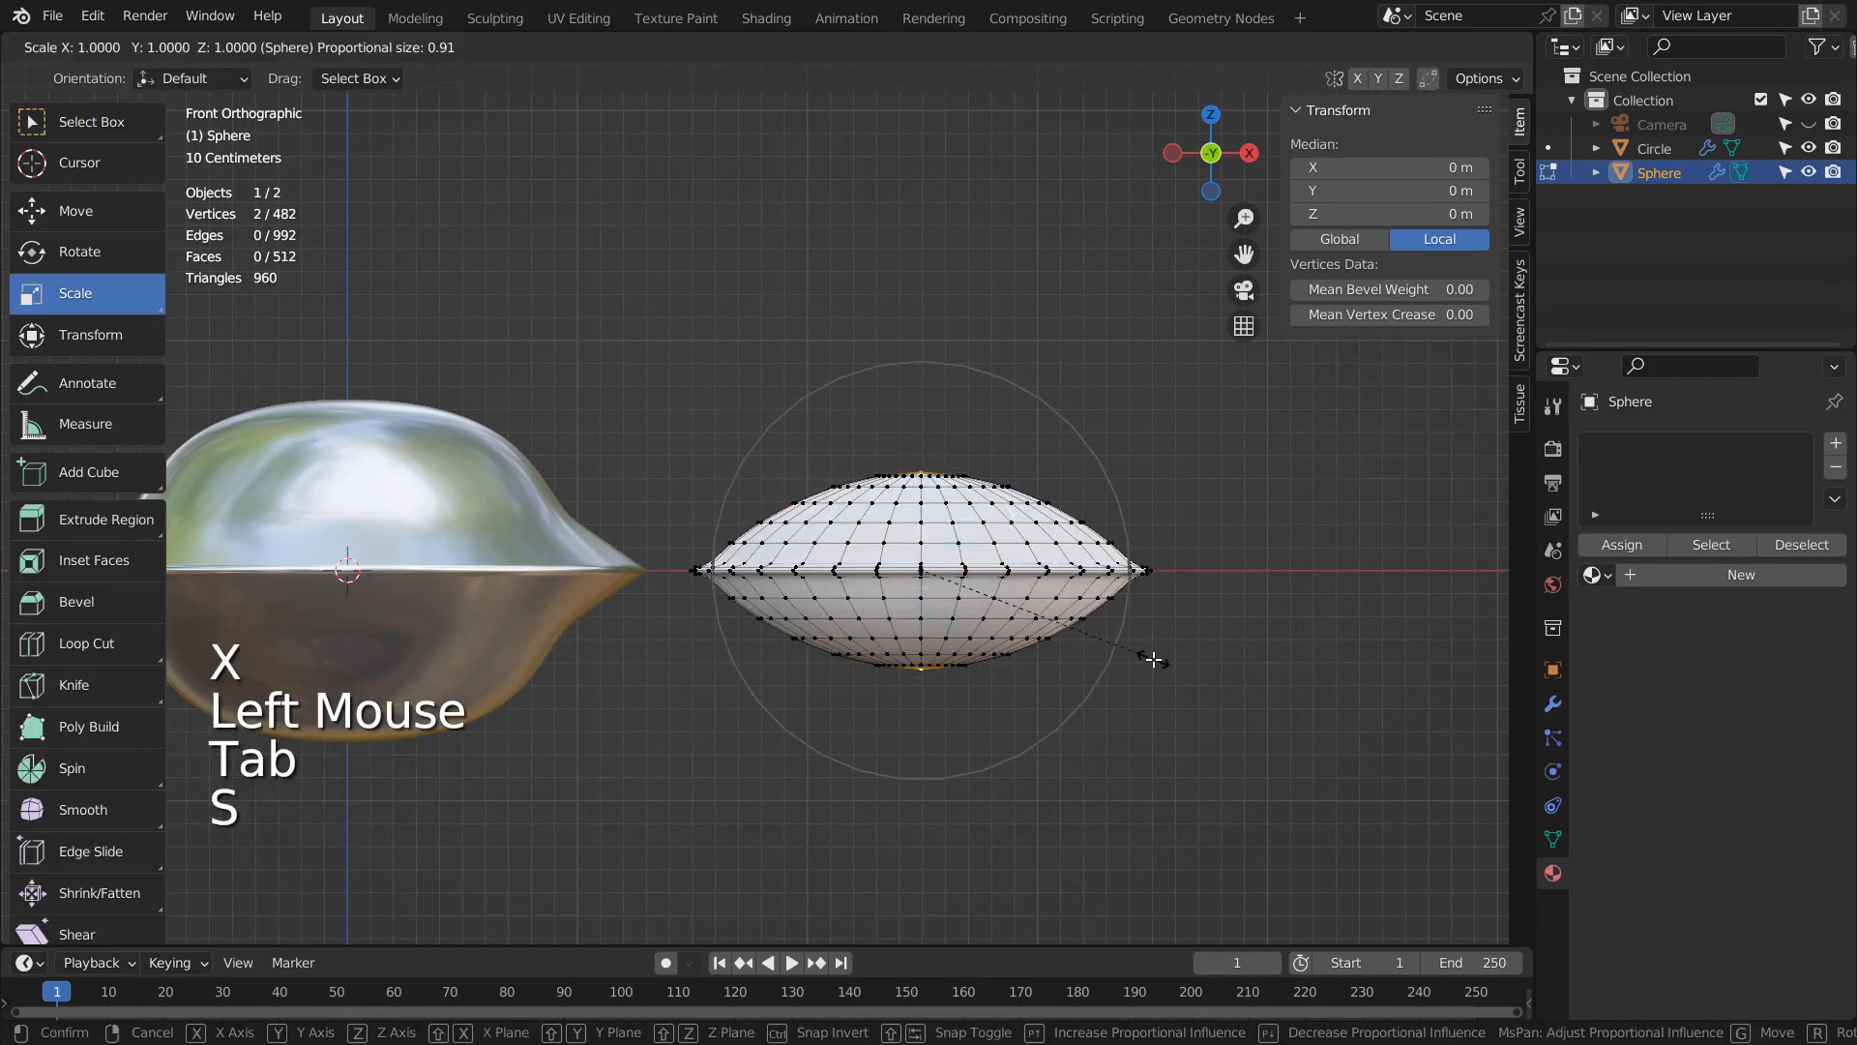
key("z")
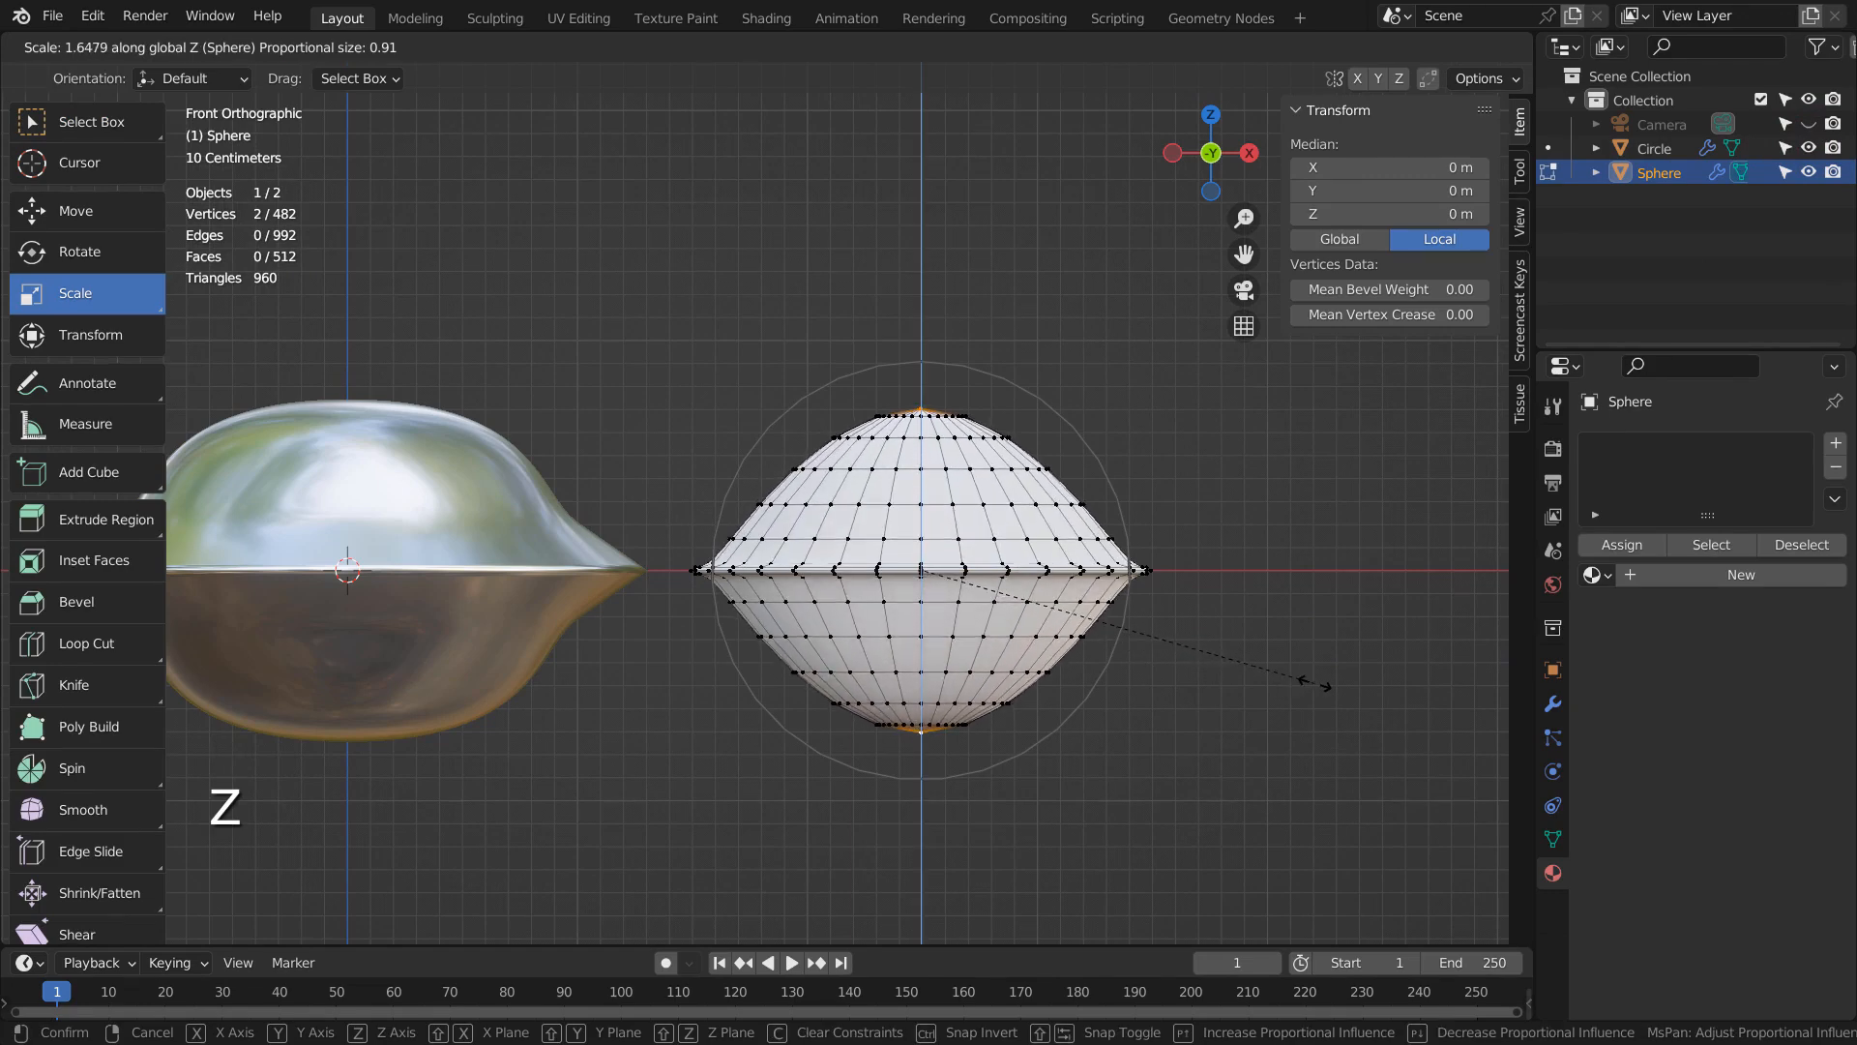
scroll(1306, 682, "up", 2)
scroll(1311, 683, "down", 3)
scroll(1313, 682, "down", 6)
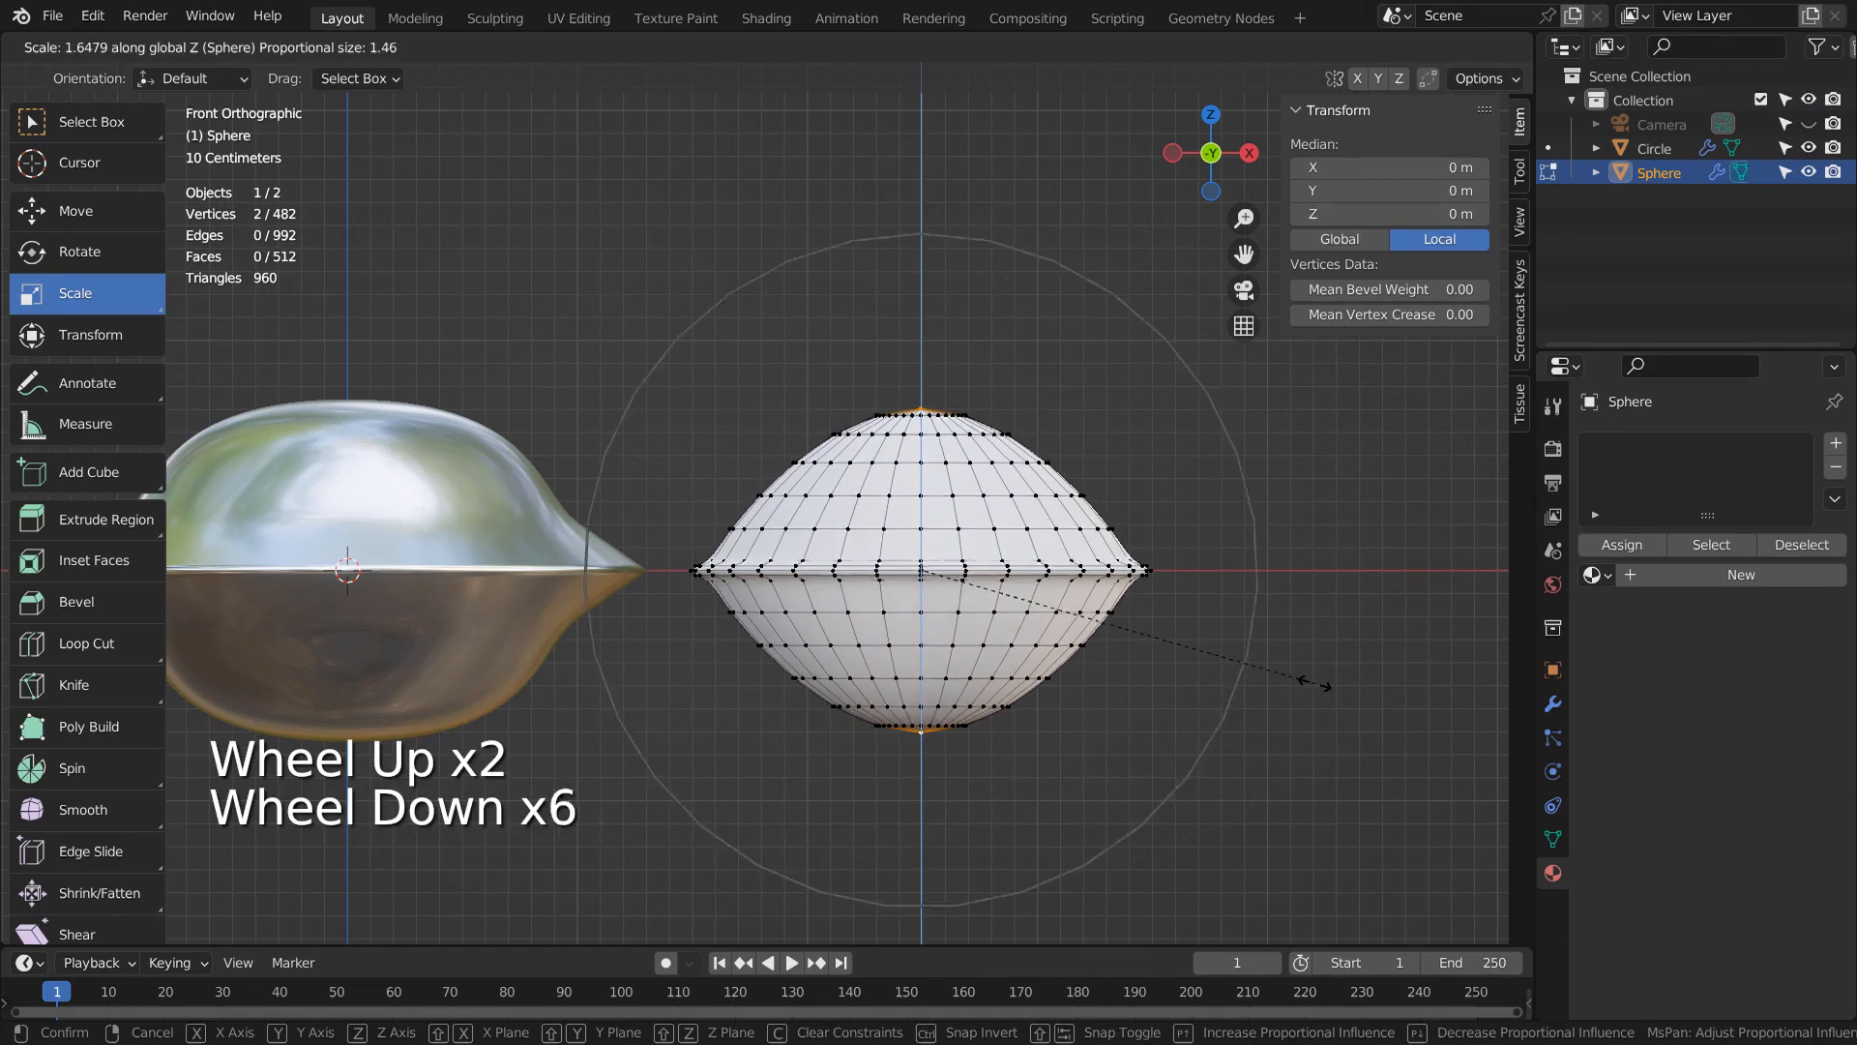
scroll(1314, 683, "up", 3)
scroll(1314, 683, "up", 5)
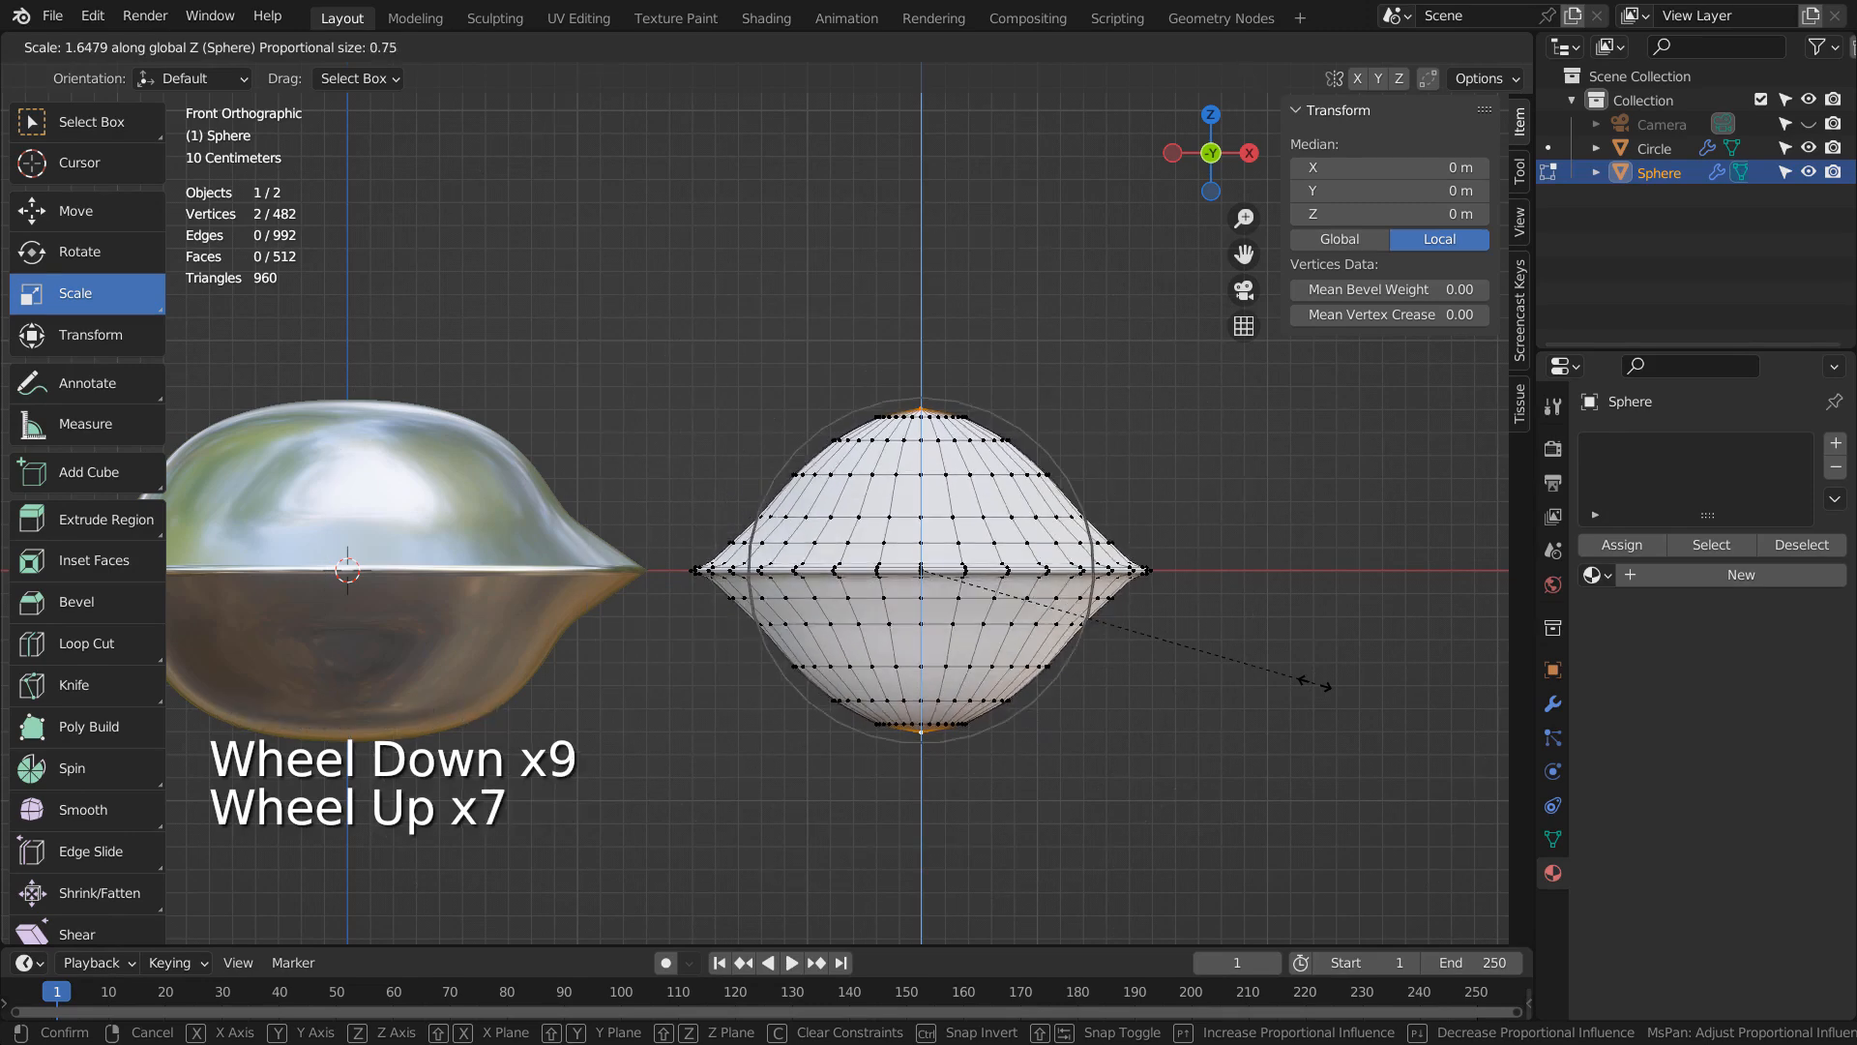
scroll(1313, 683, "down", 2)
scroll(1314, 683, "up", 3)
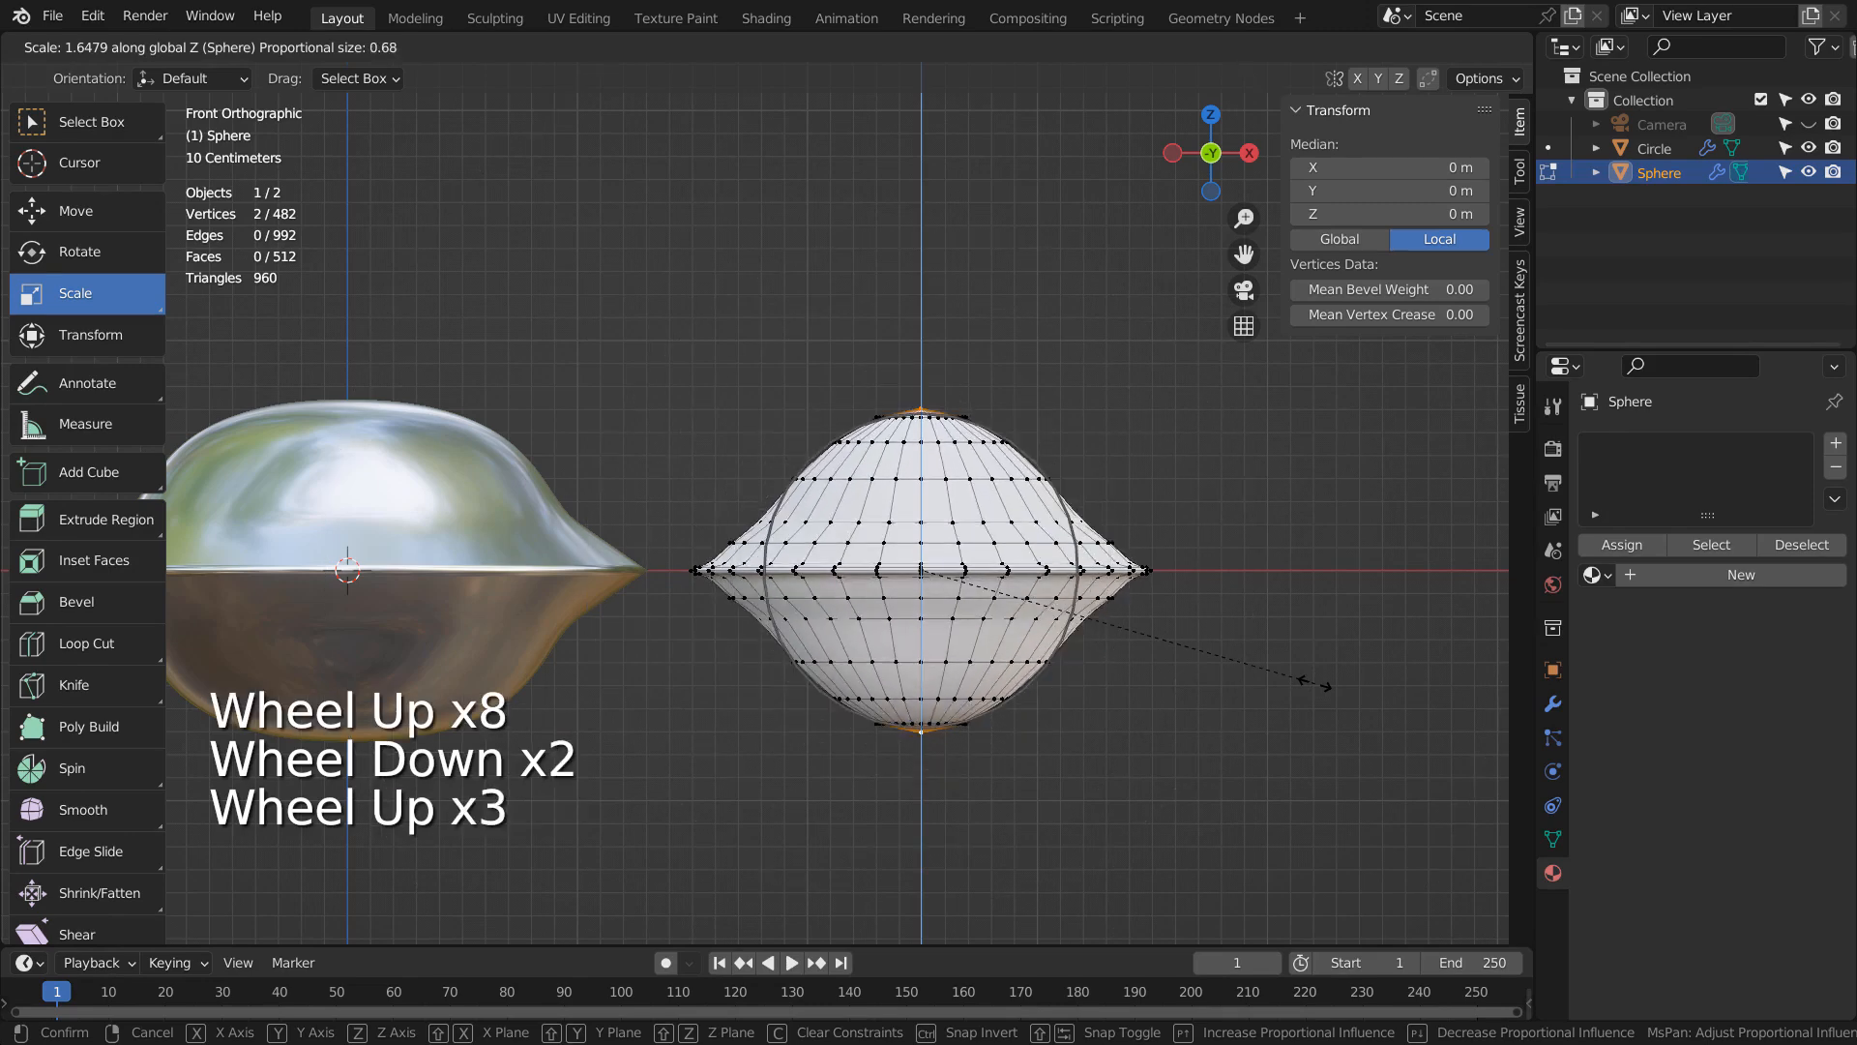
left_click(1316, 684)
key("Tab")
middle_click_drag(840, 722, 1025, 640, "shift")
- Delete the sphere-based saucer and hide the original metallic one
left_click(1142, 501)
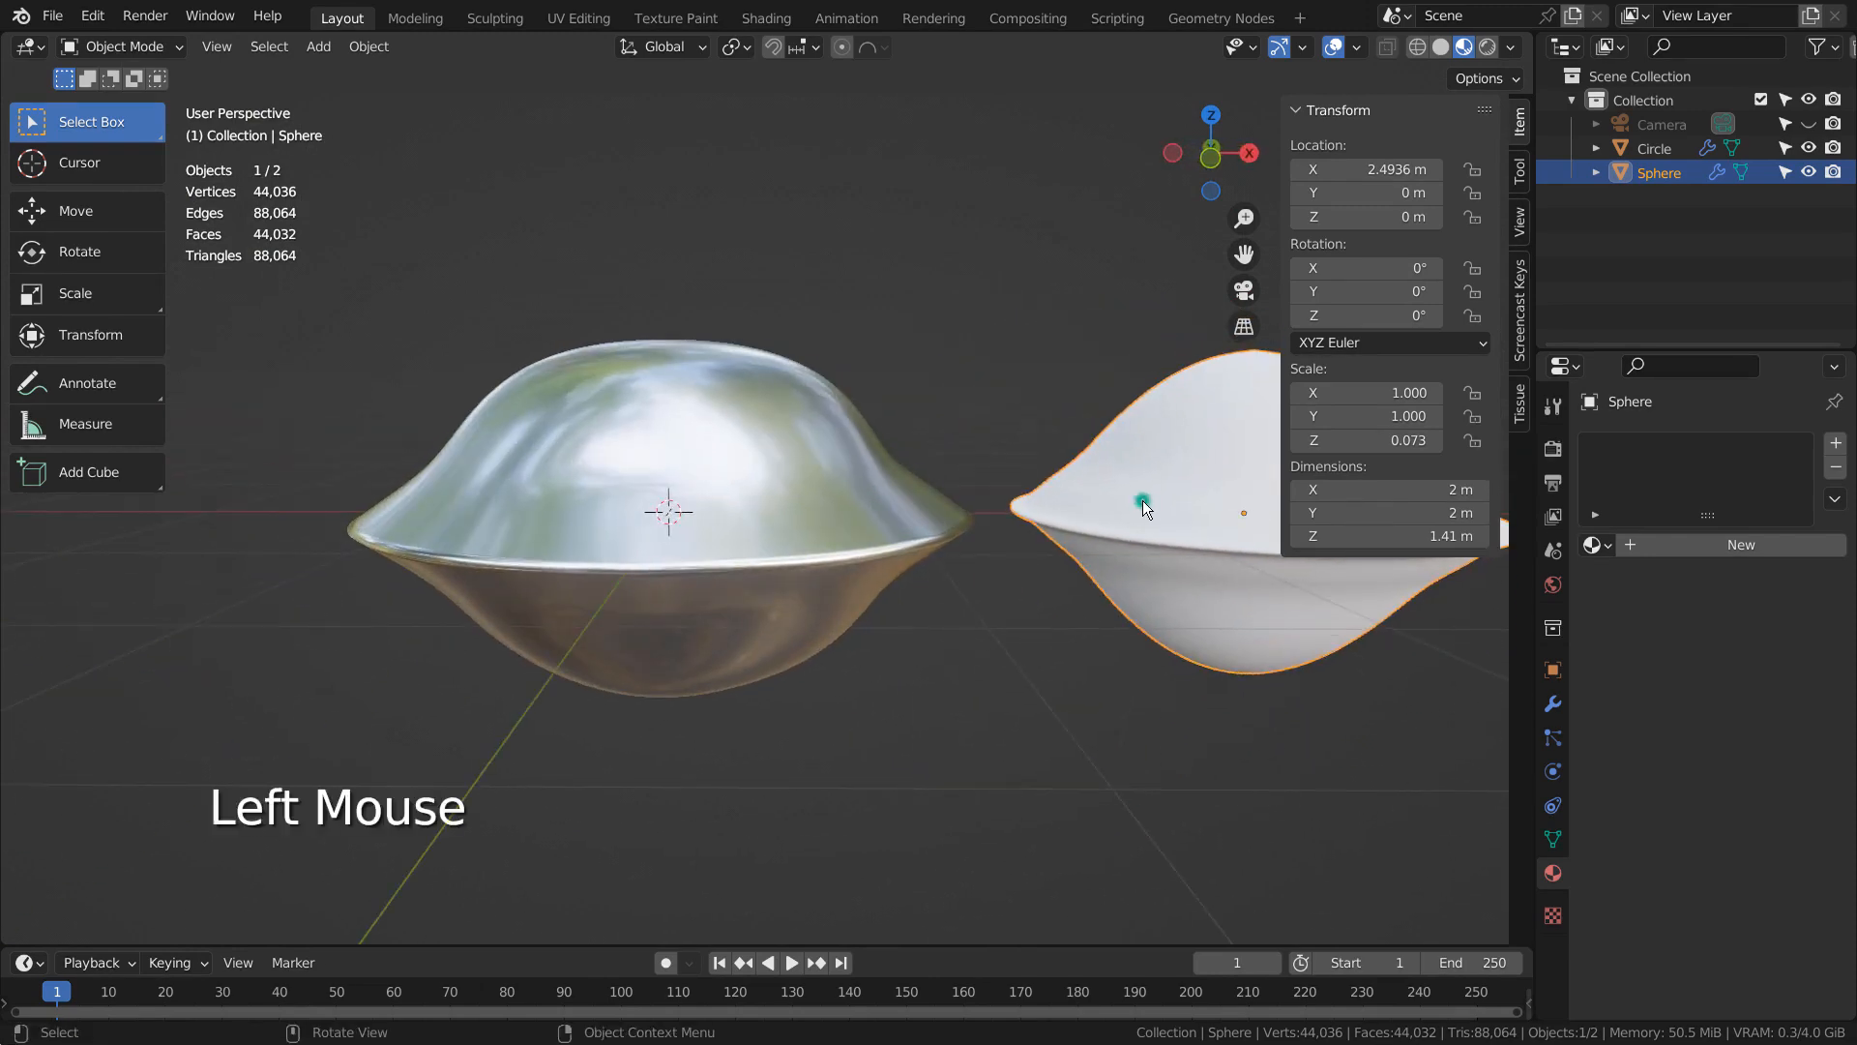
key("x")
left_click(786, 530)
key("h")
- Add a mesh circle with 32 vertices and a 1 m radius, and fill it with Grid Fill
key("shift+a")
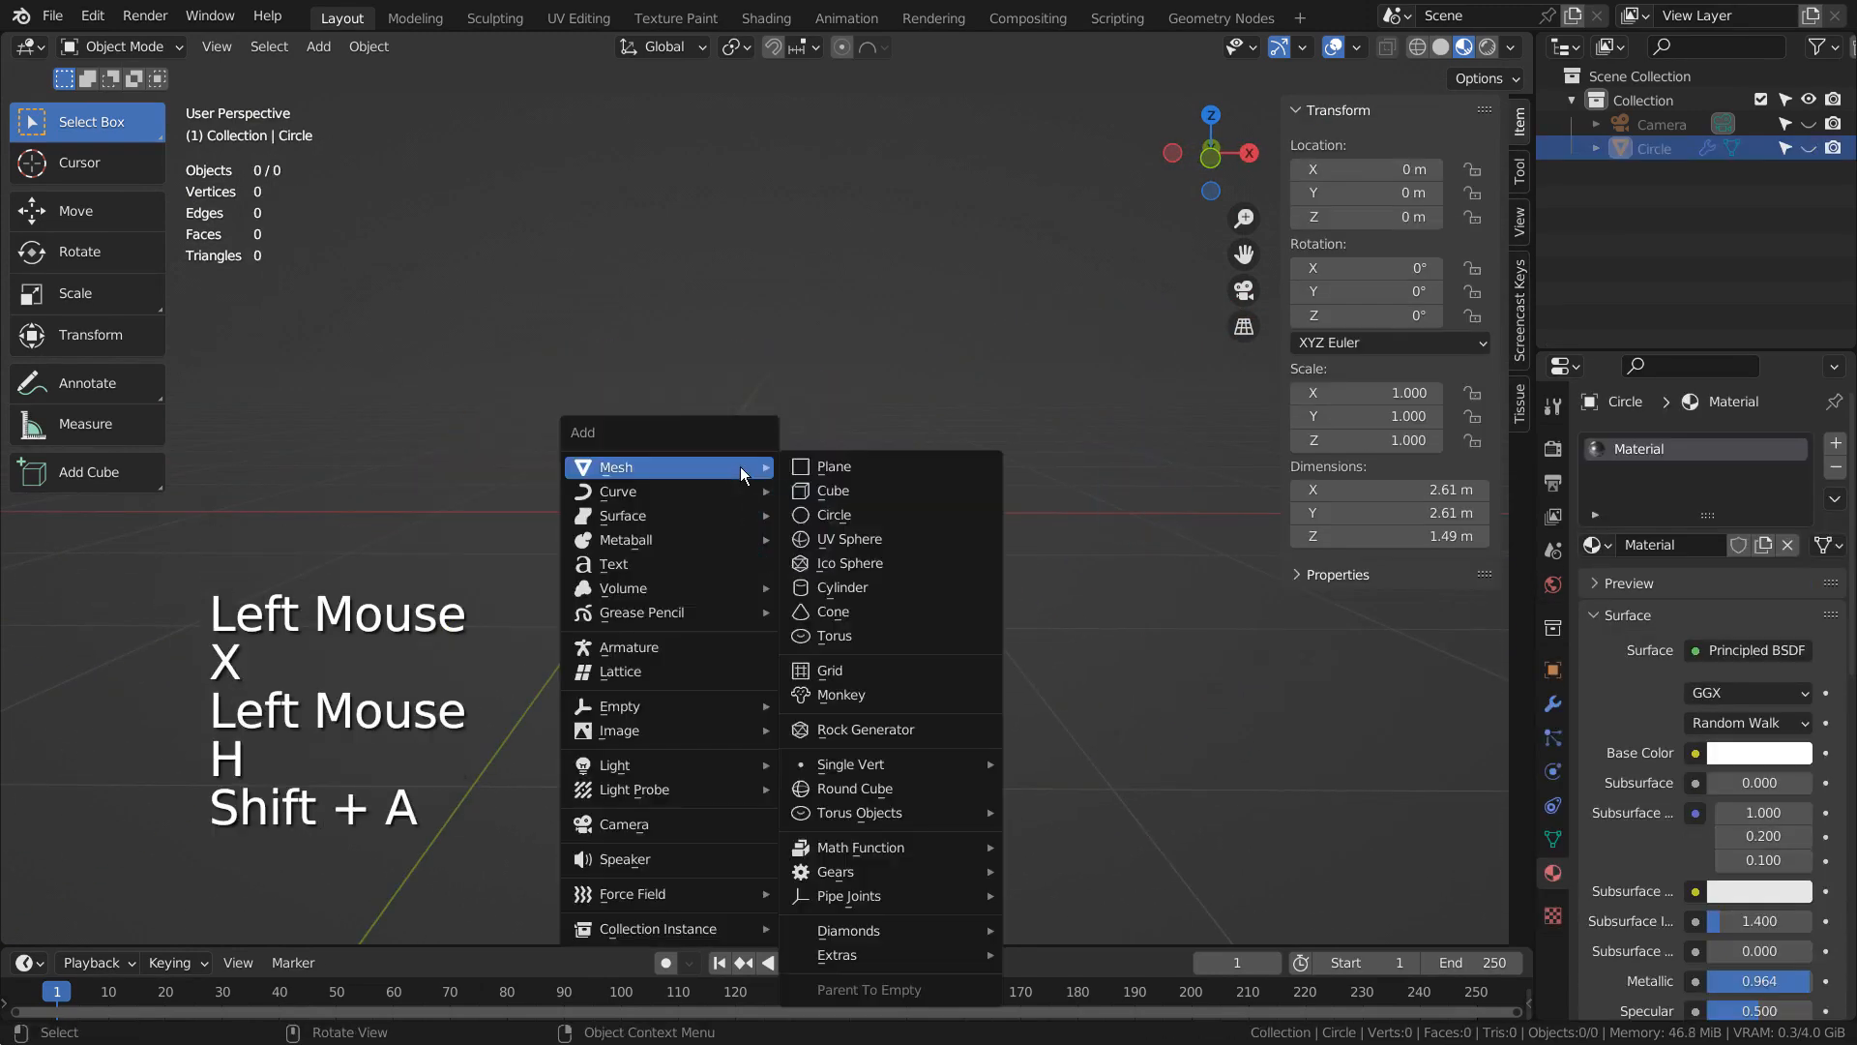
left_click(862, 518)
middle_click_drag(850, 547, 906, 607)
middle_click_drag(792, 634, 902, 613, "shift")
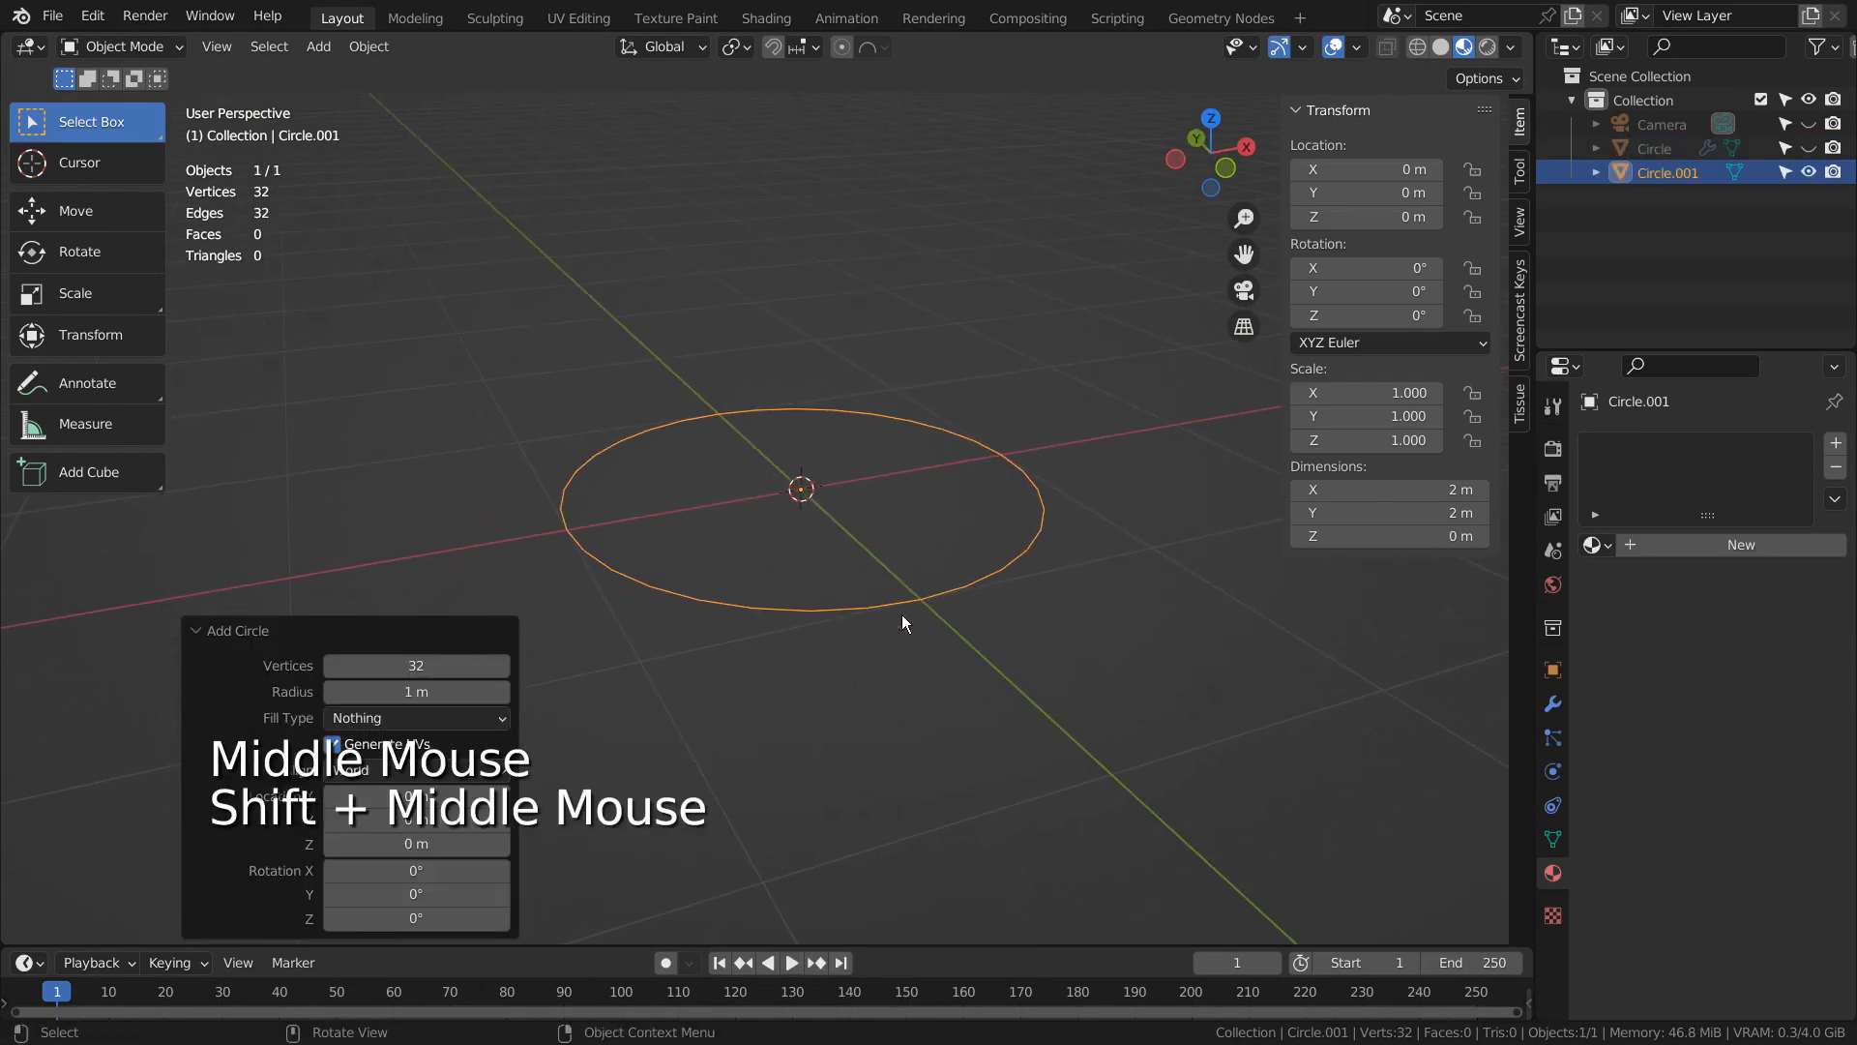
key("Tab")
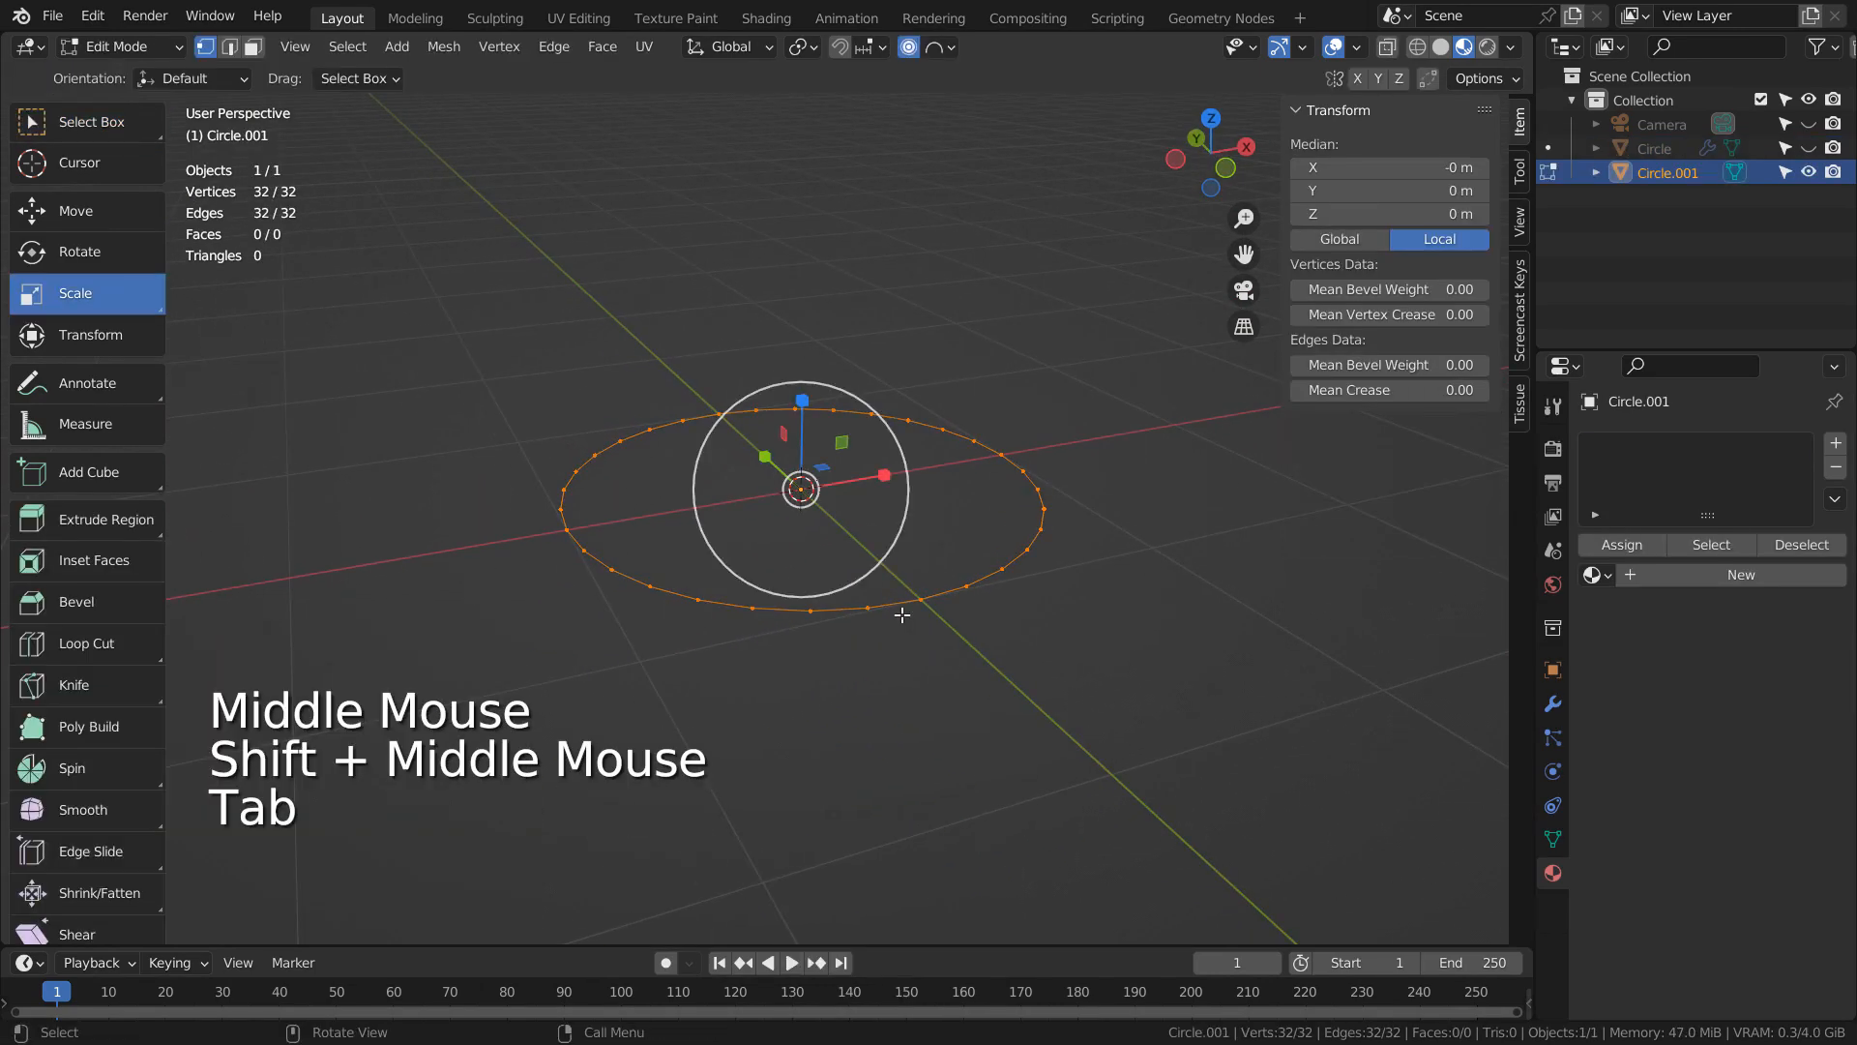
left_click(601, 48)
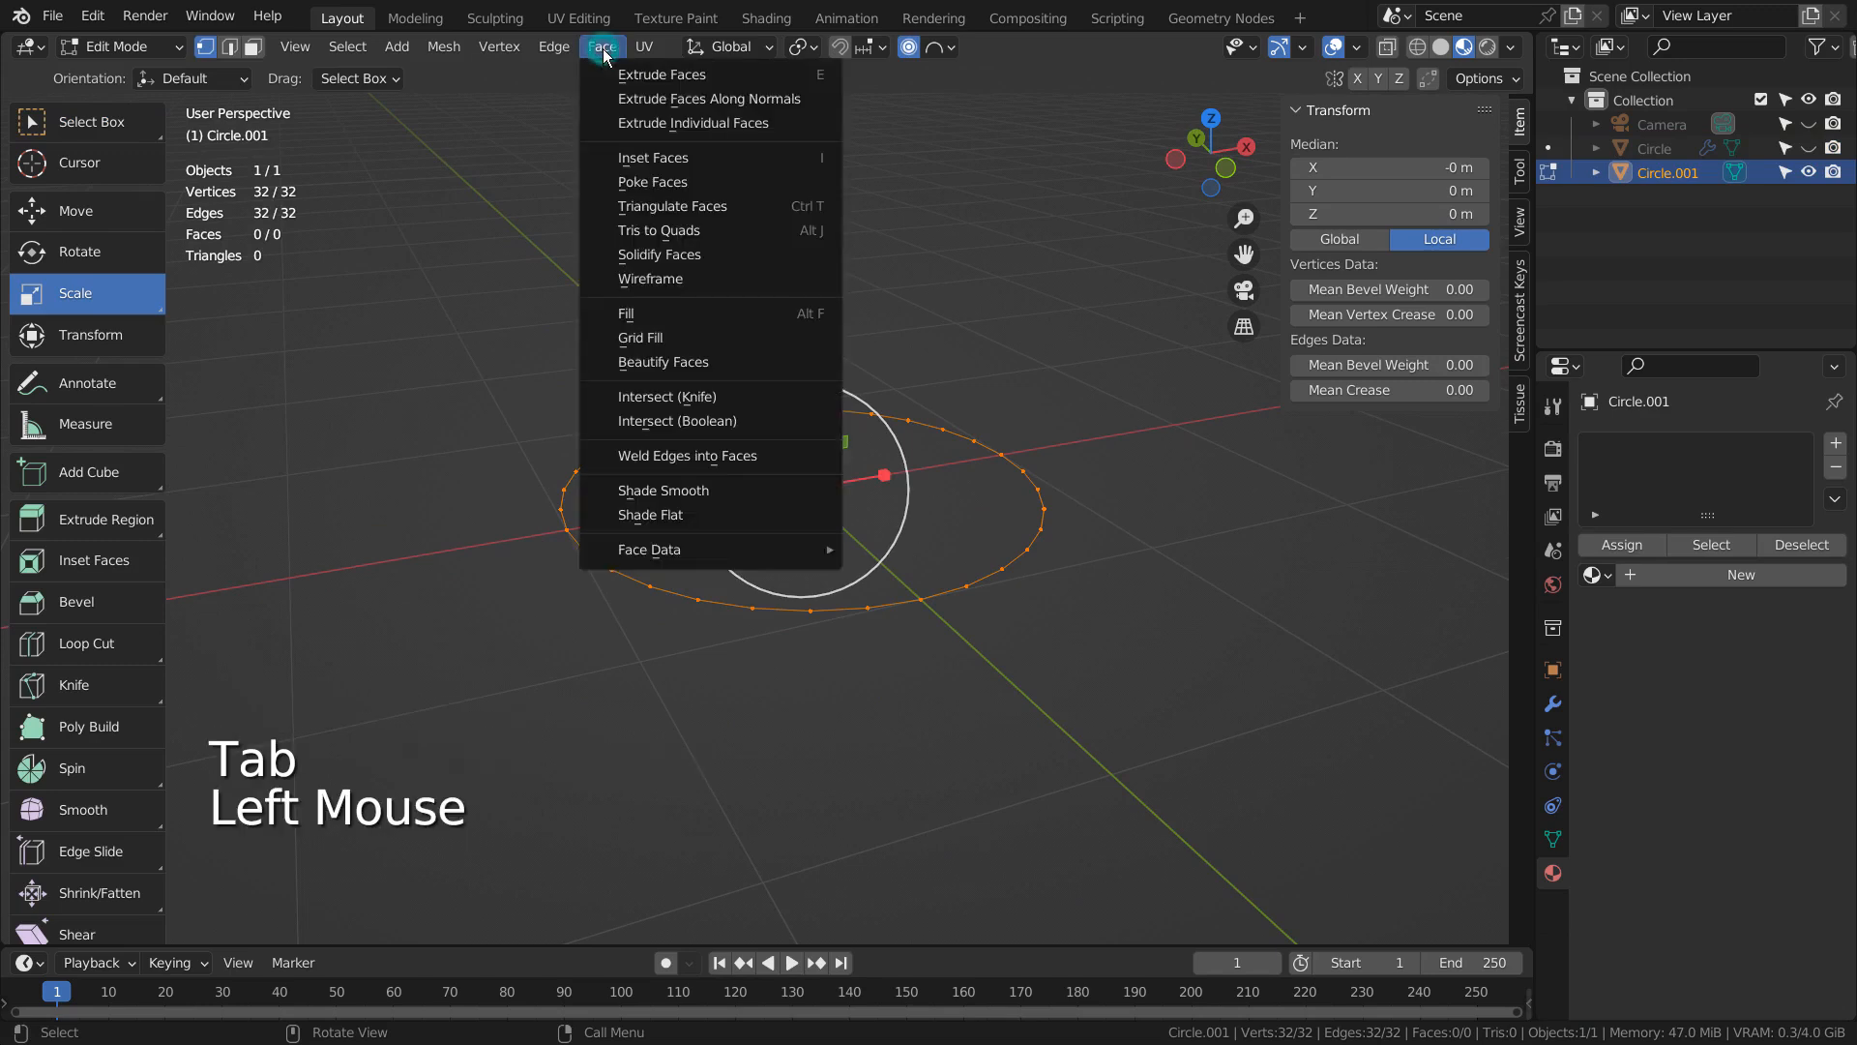
left_click(660, 338)
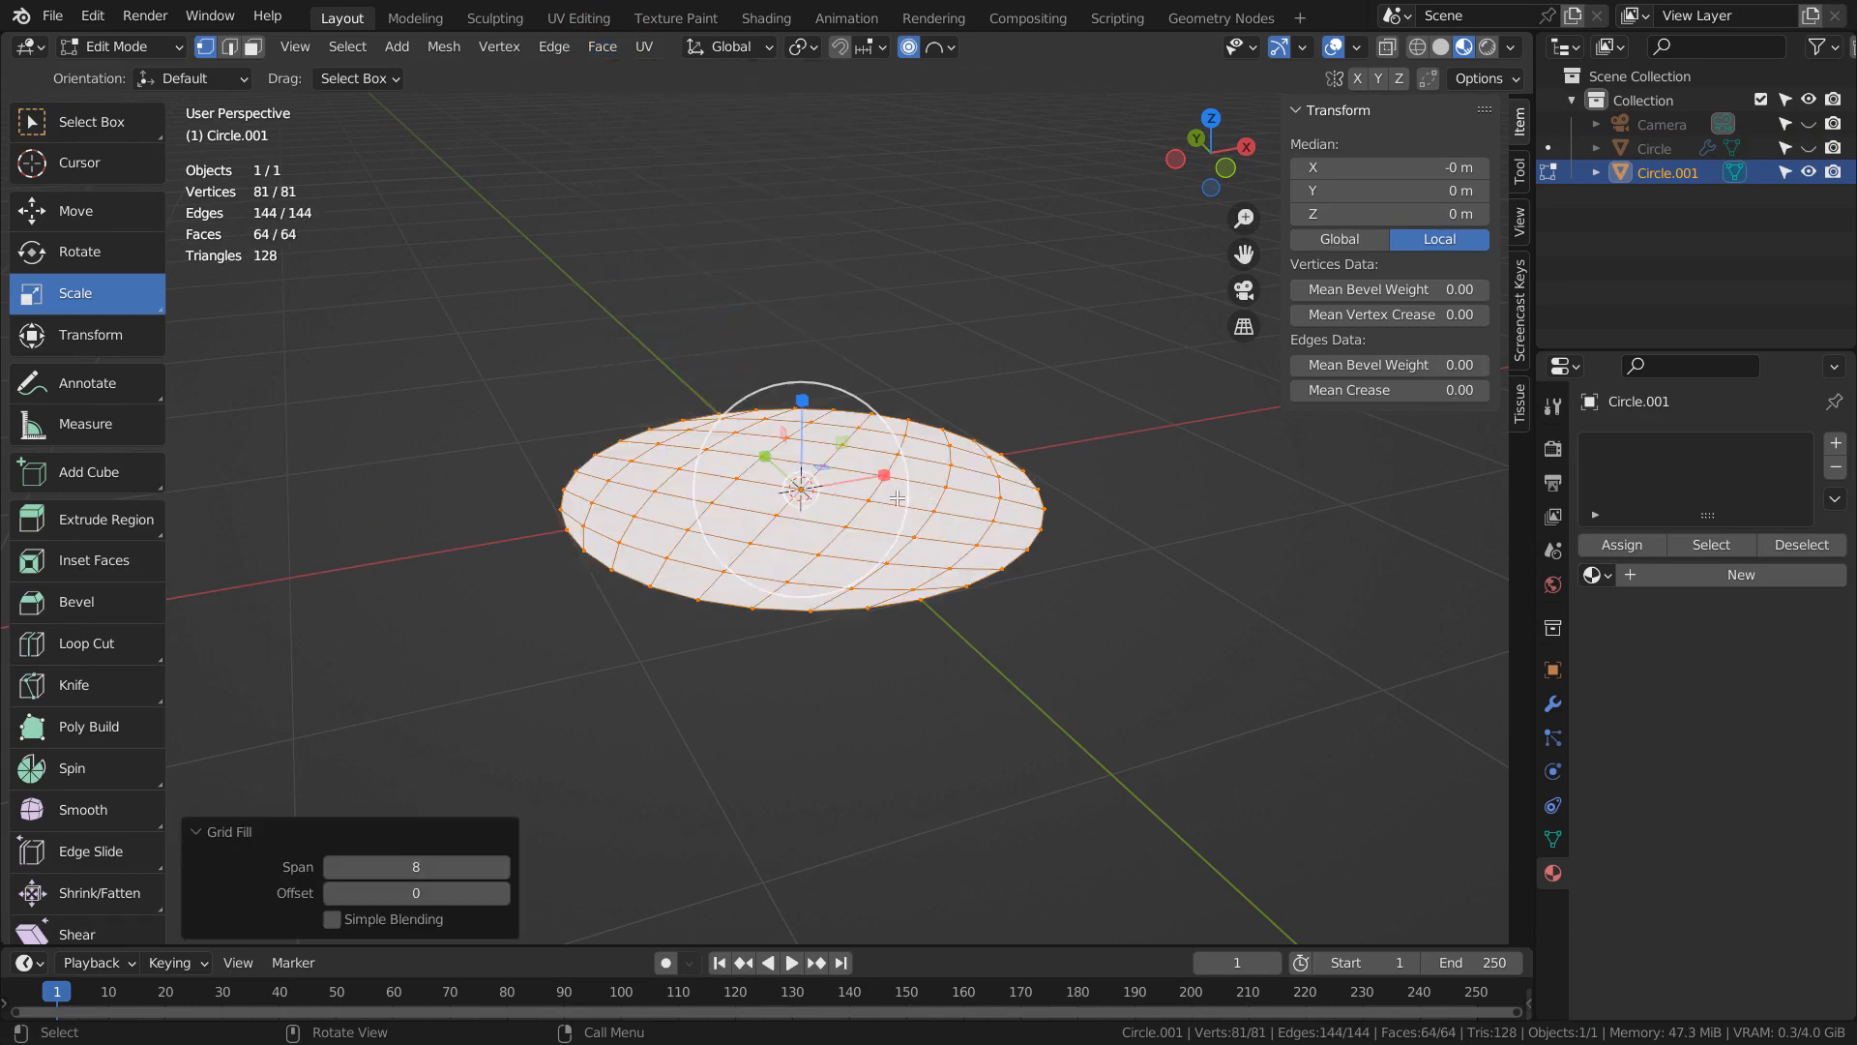
- Select the filled circle's centre vertex and switch to the Select Box tool, keeping Sphere as the proportional falloff
left_click(813, 500)
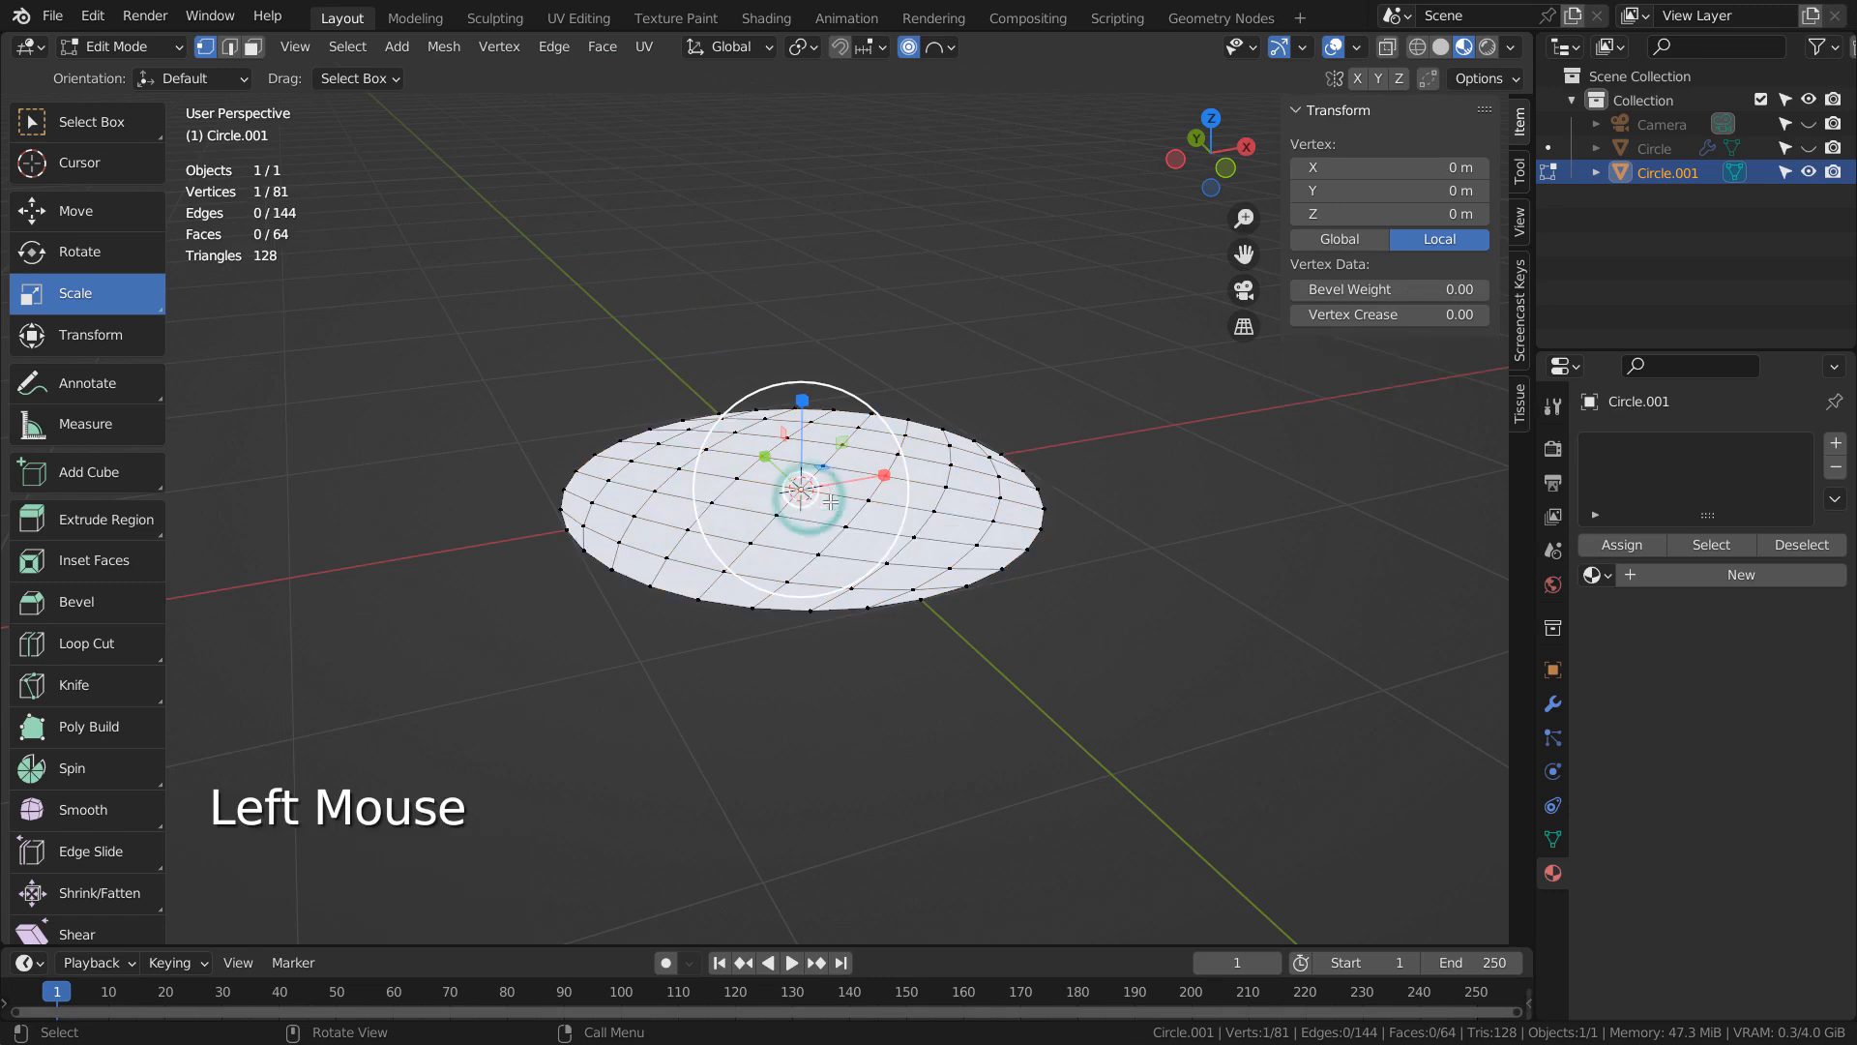
left_click(109, 131)
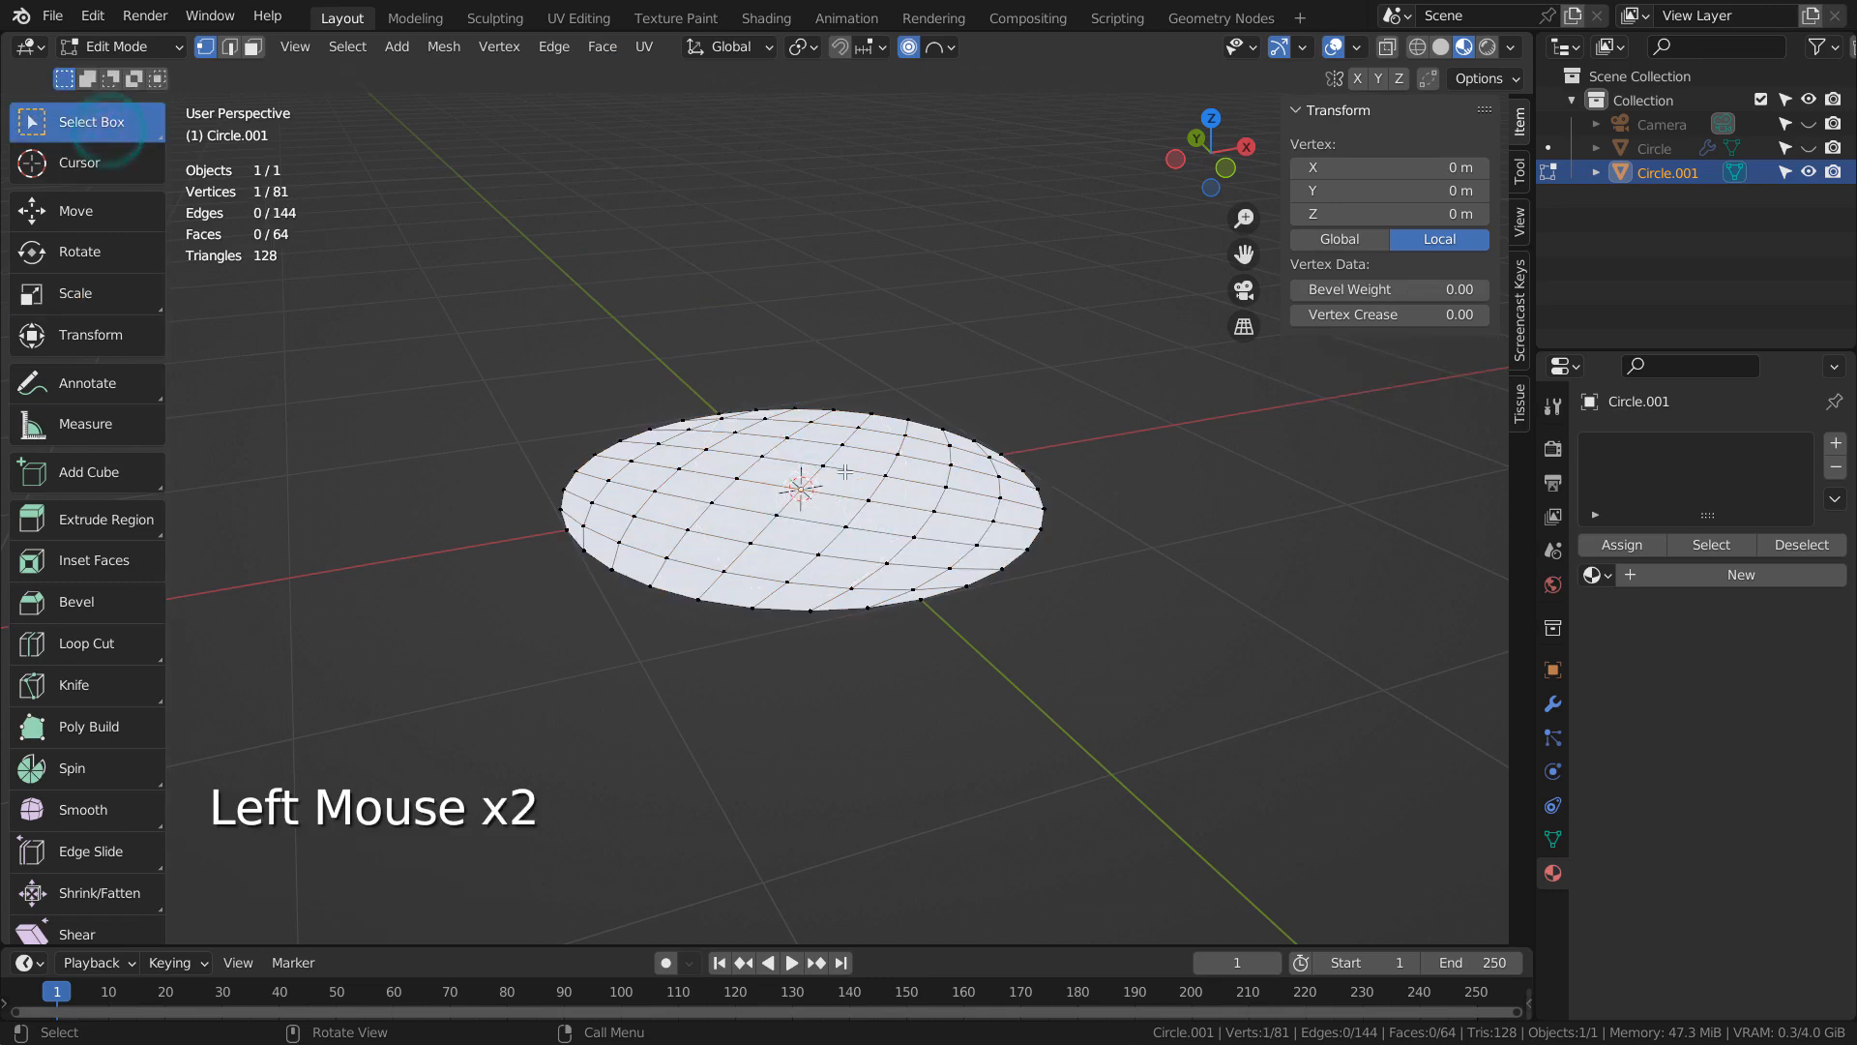
left_click(946, 47)
- Try to raise the centre vertex along Z with a proportional size of about 0.91 m, and undo the move
key("g")
key("z")
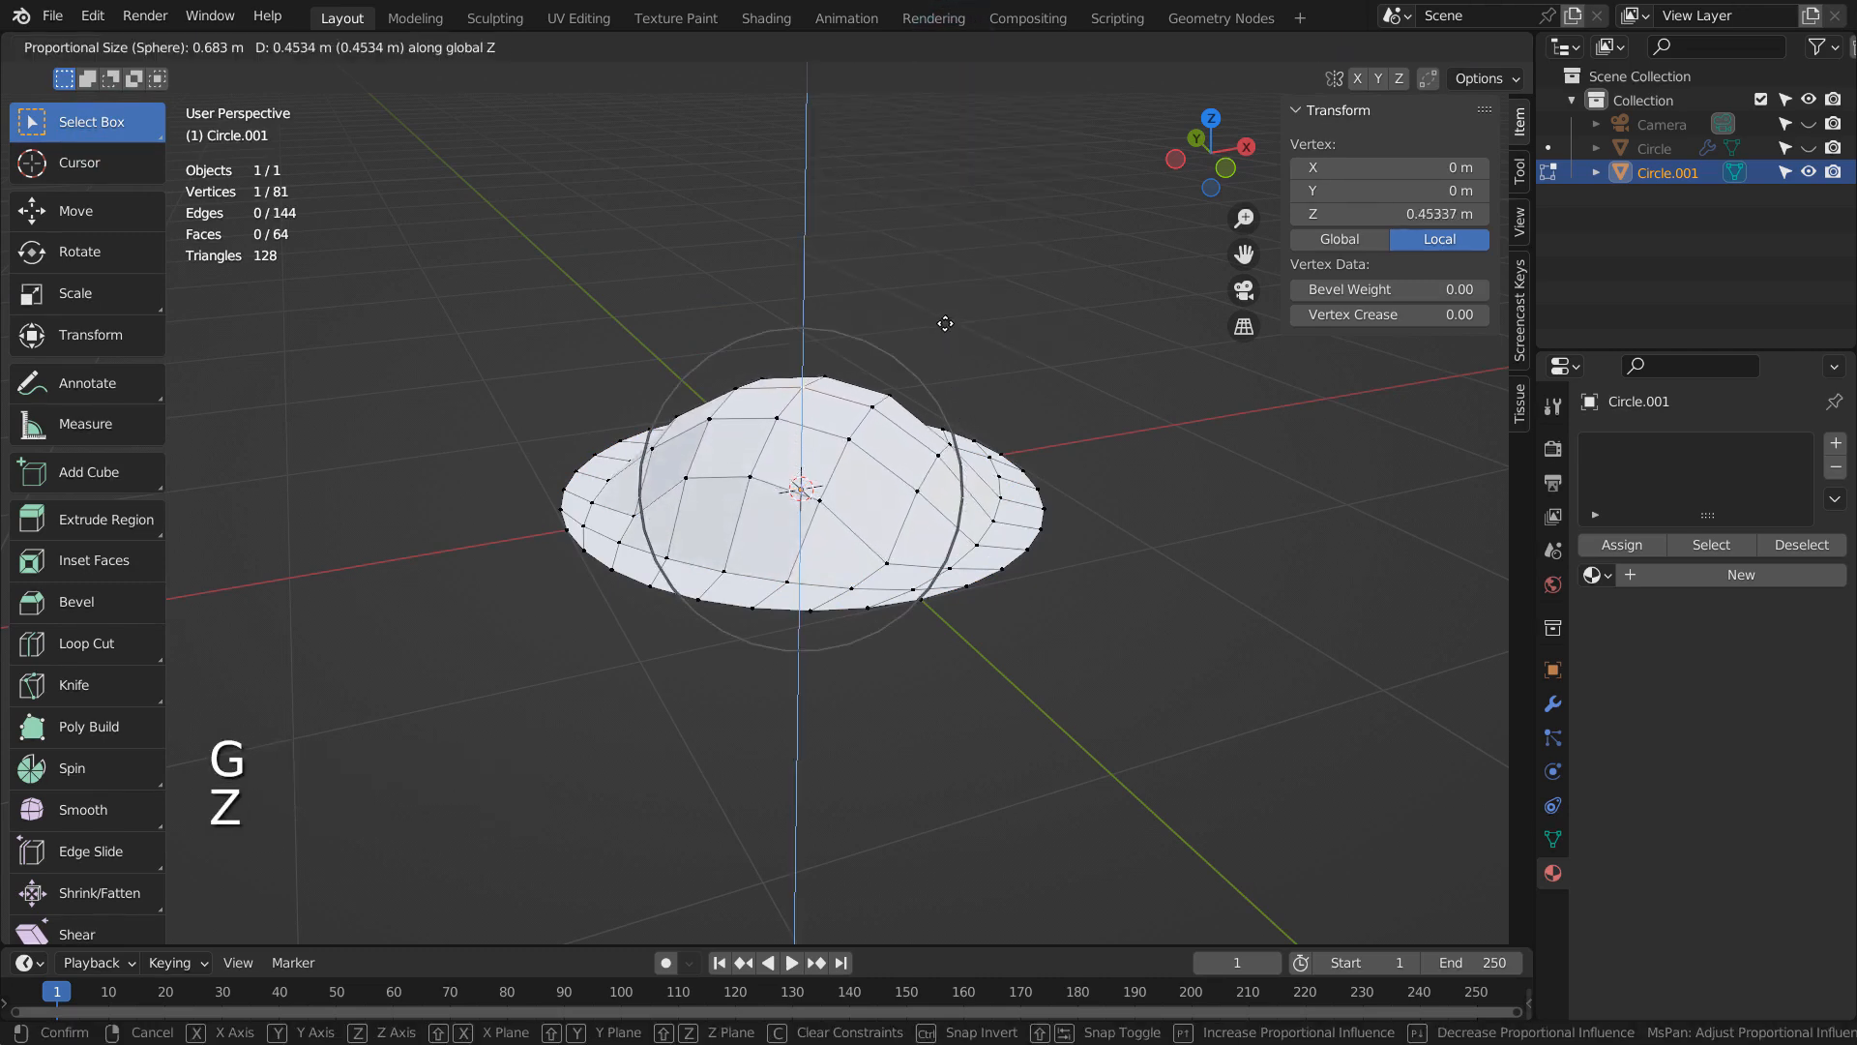
scroll(946, 324, "down", 2)
scroll(946, 307, "down", 1)
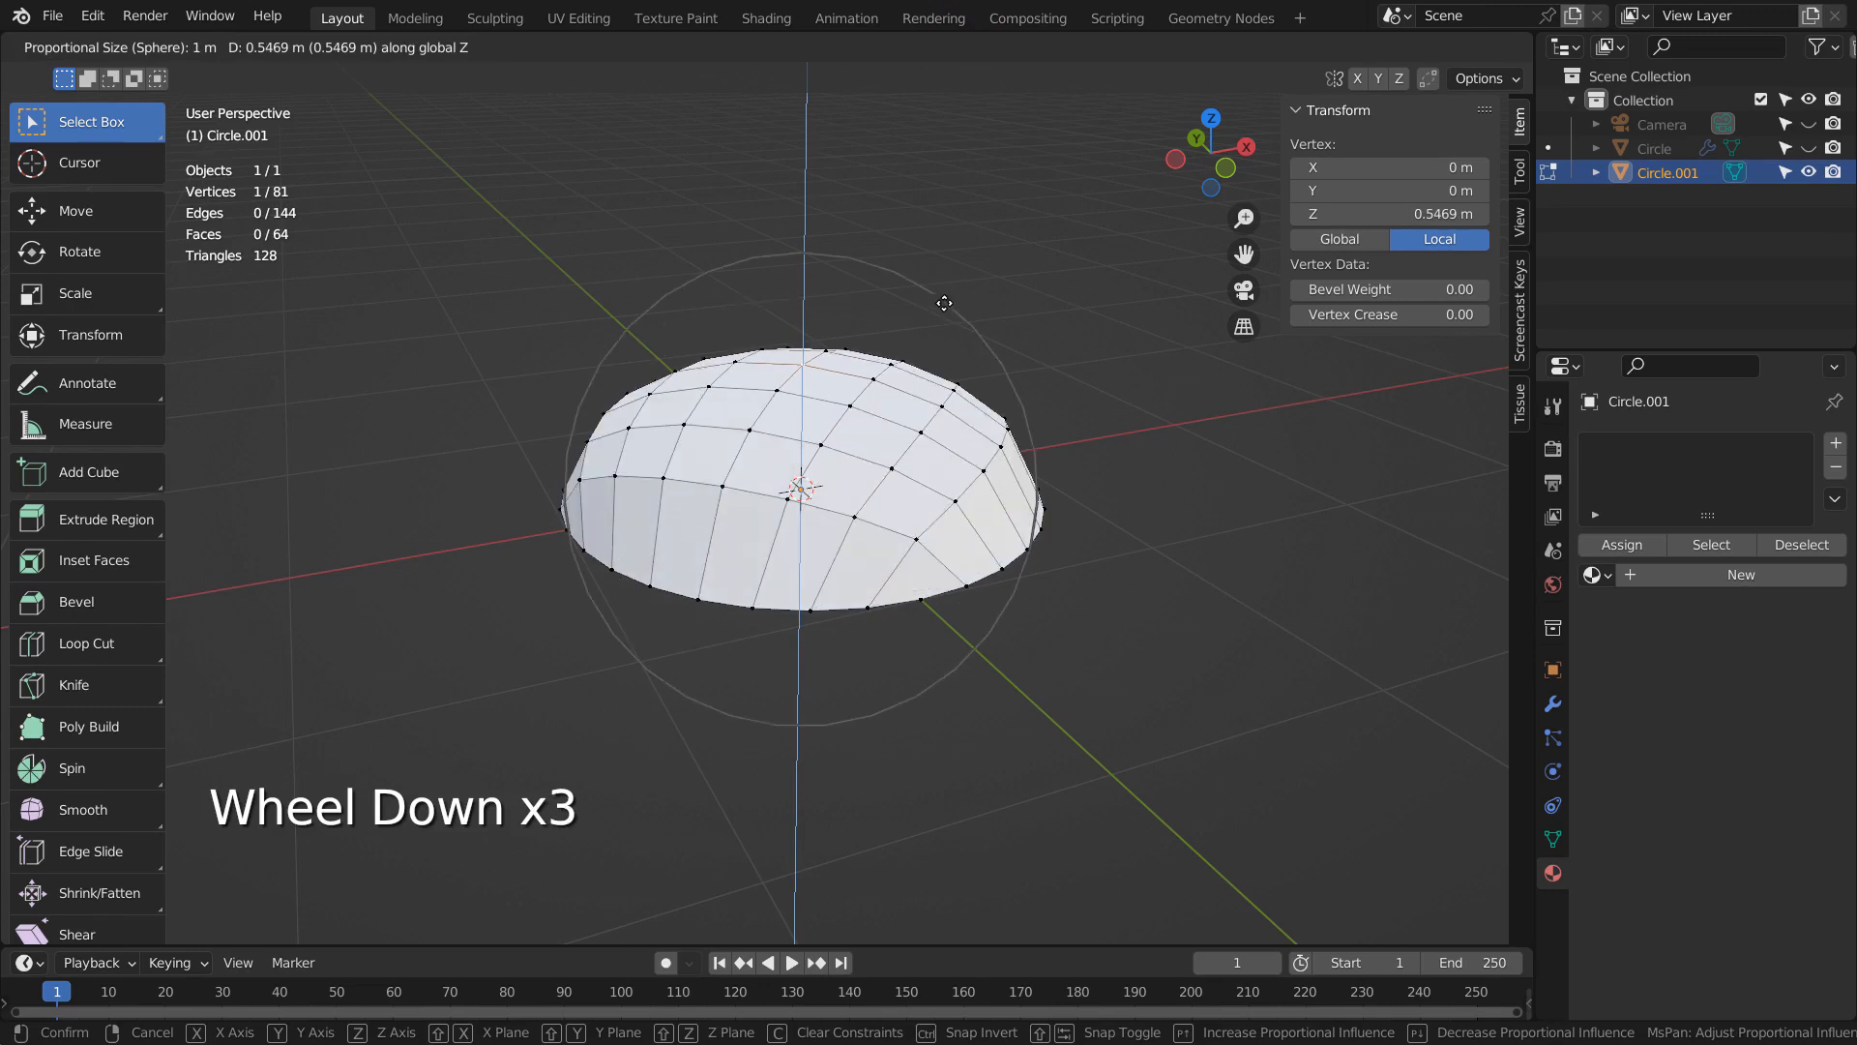
scroll(945, 302, "up", 1)
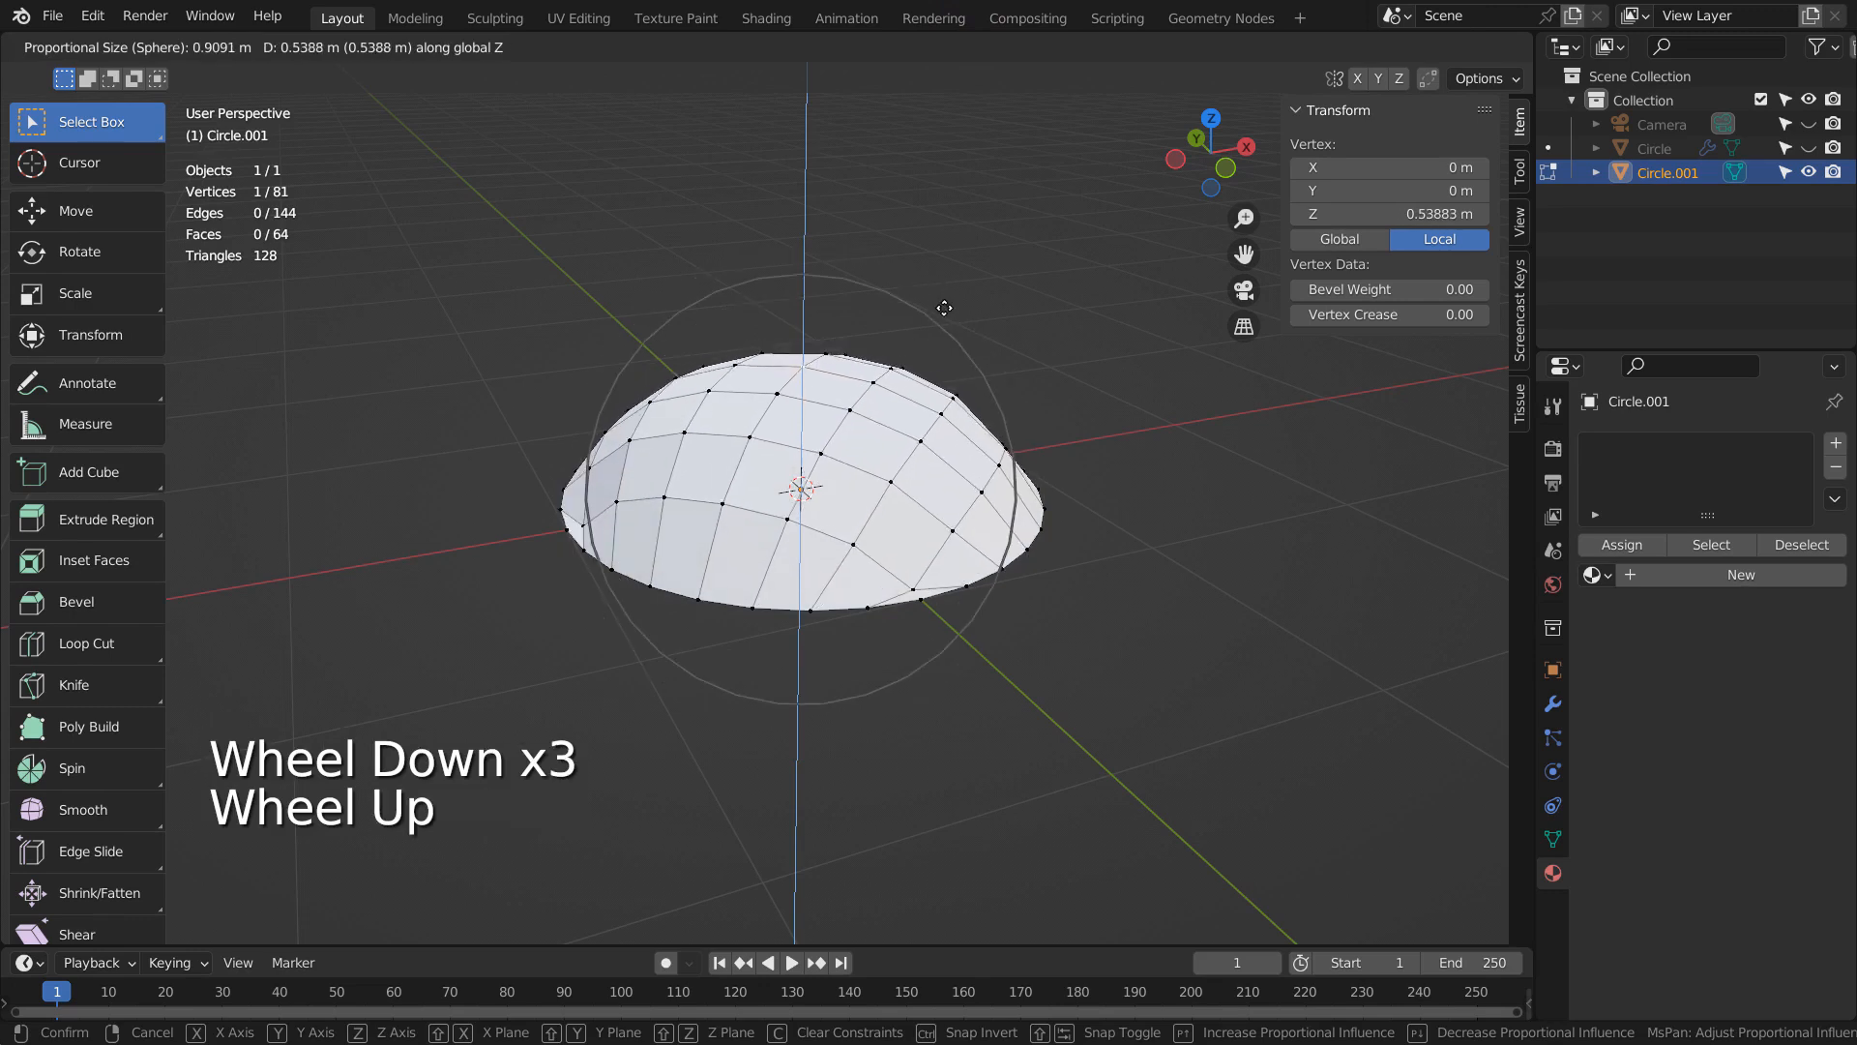
left_click(948, 280)
key("Tab")
middle_click_drag(1104, 524, 1070, 569)
key("ctrl+z")
key("ctrl+z")
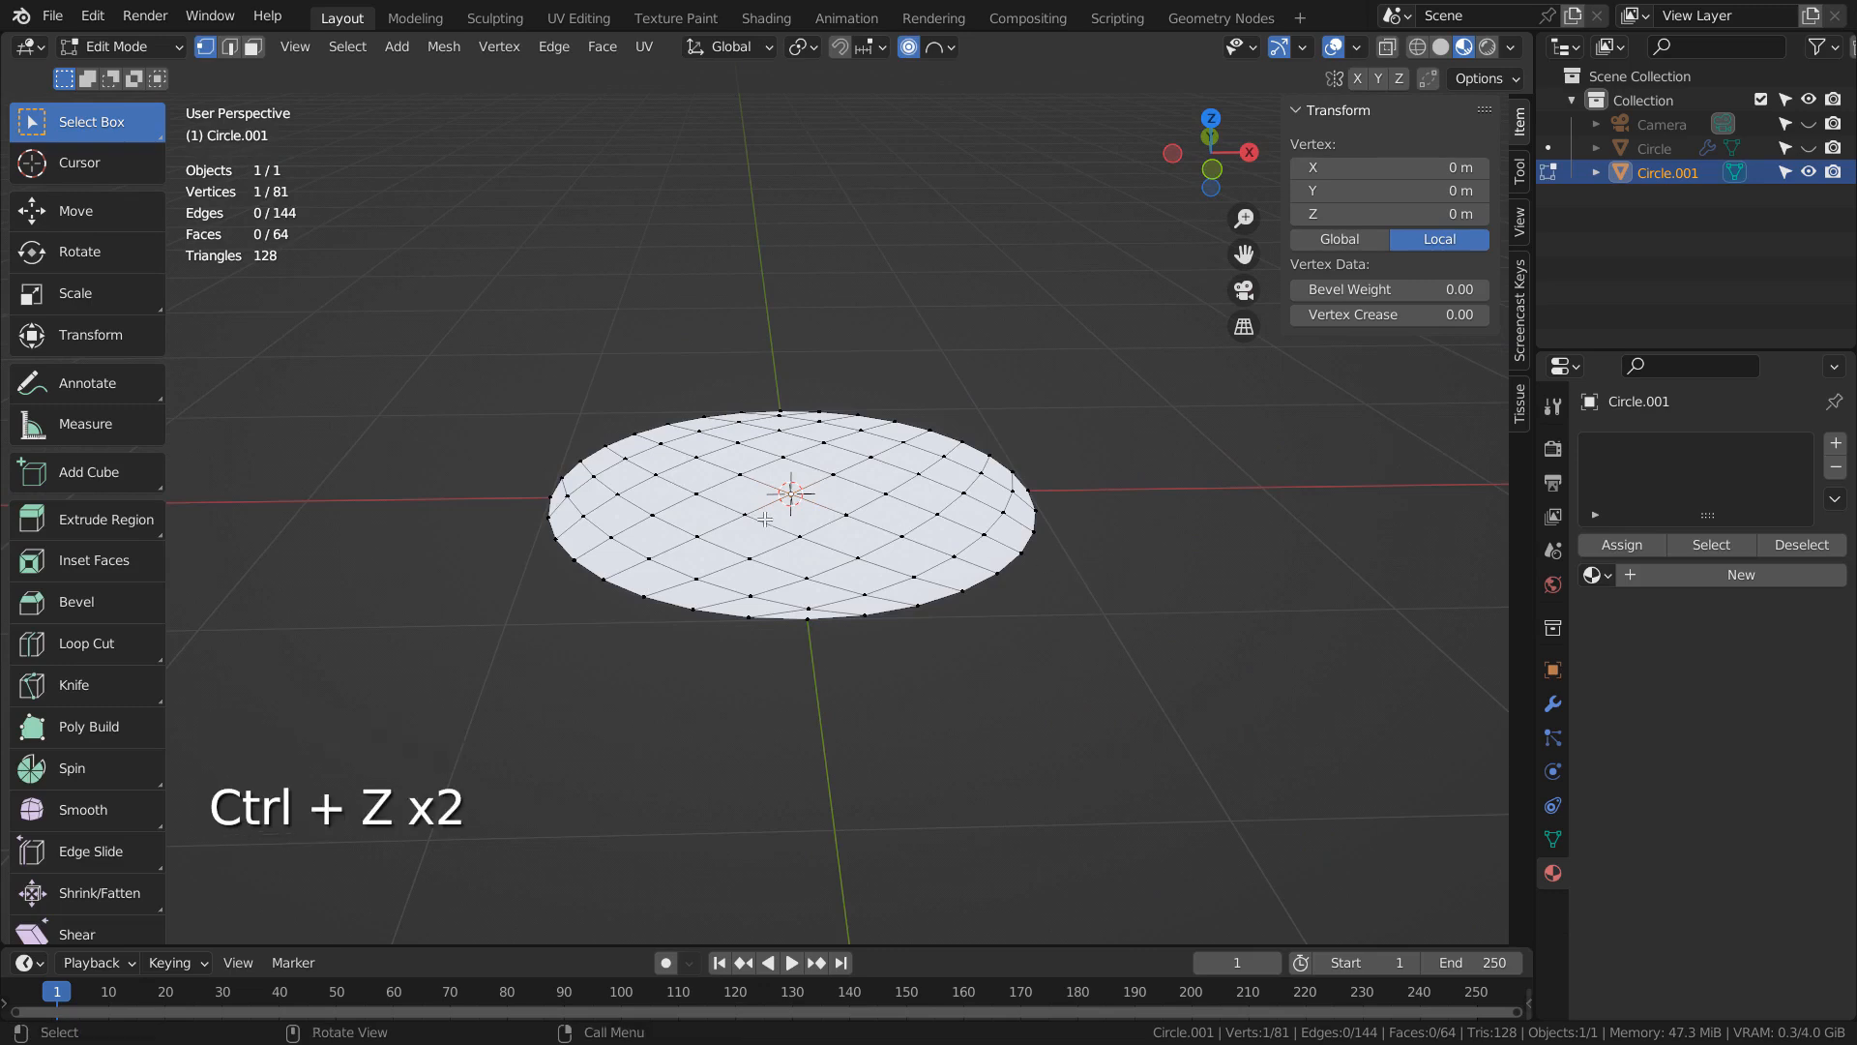
- Try to raise the centre vertex about 0.57 m along Z with a proportional size of about 0.75 m, and undo the move
key("g")
key("z")
scroll(833, 502, "down", 2)
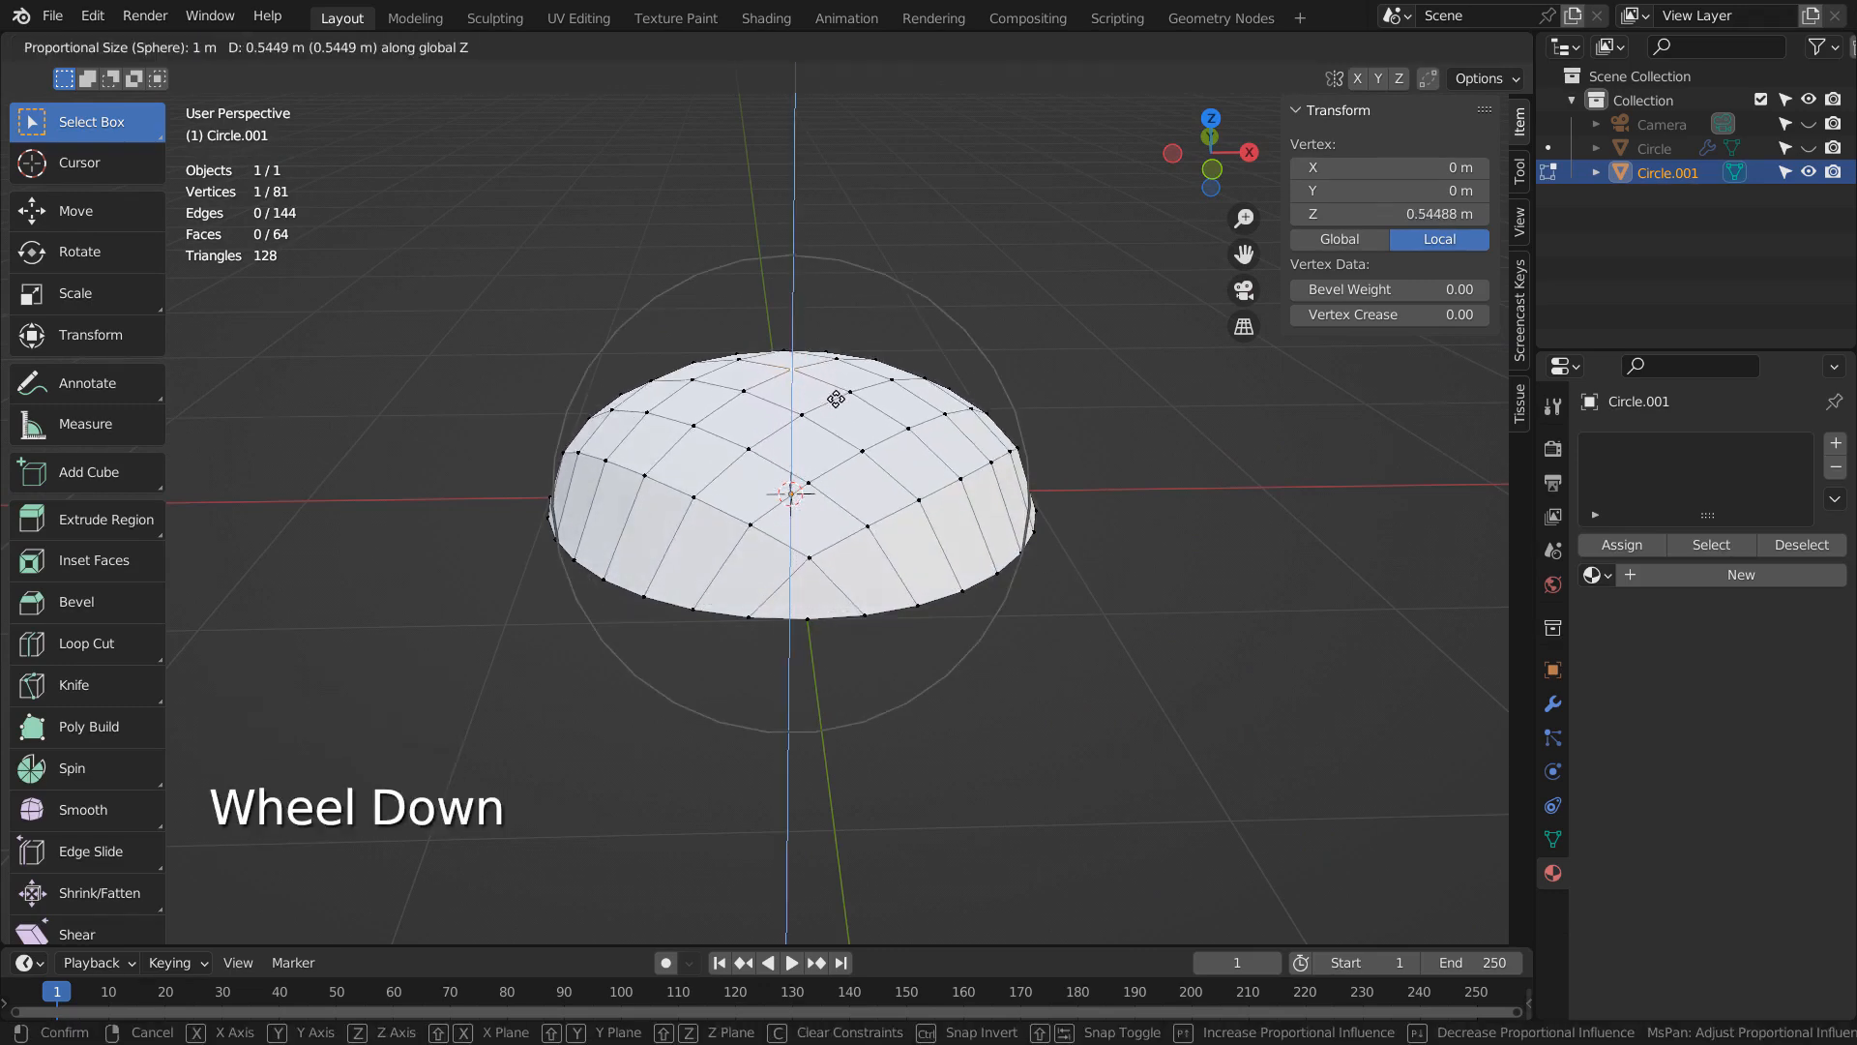
scroll(833, 445, "up", 3)
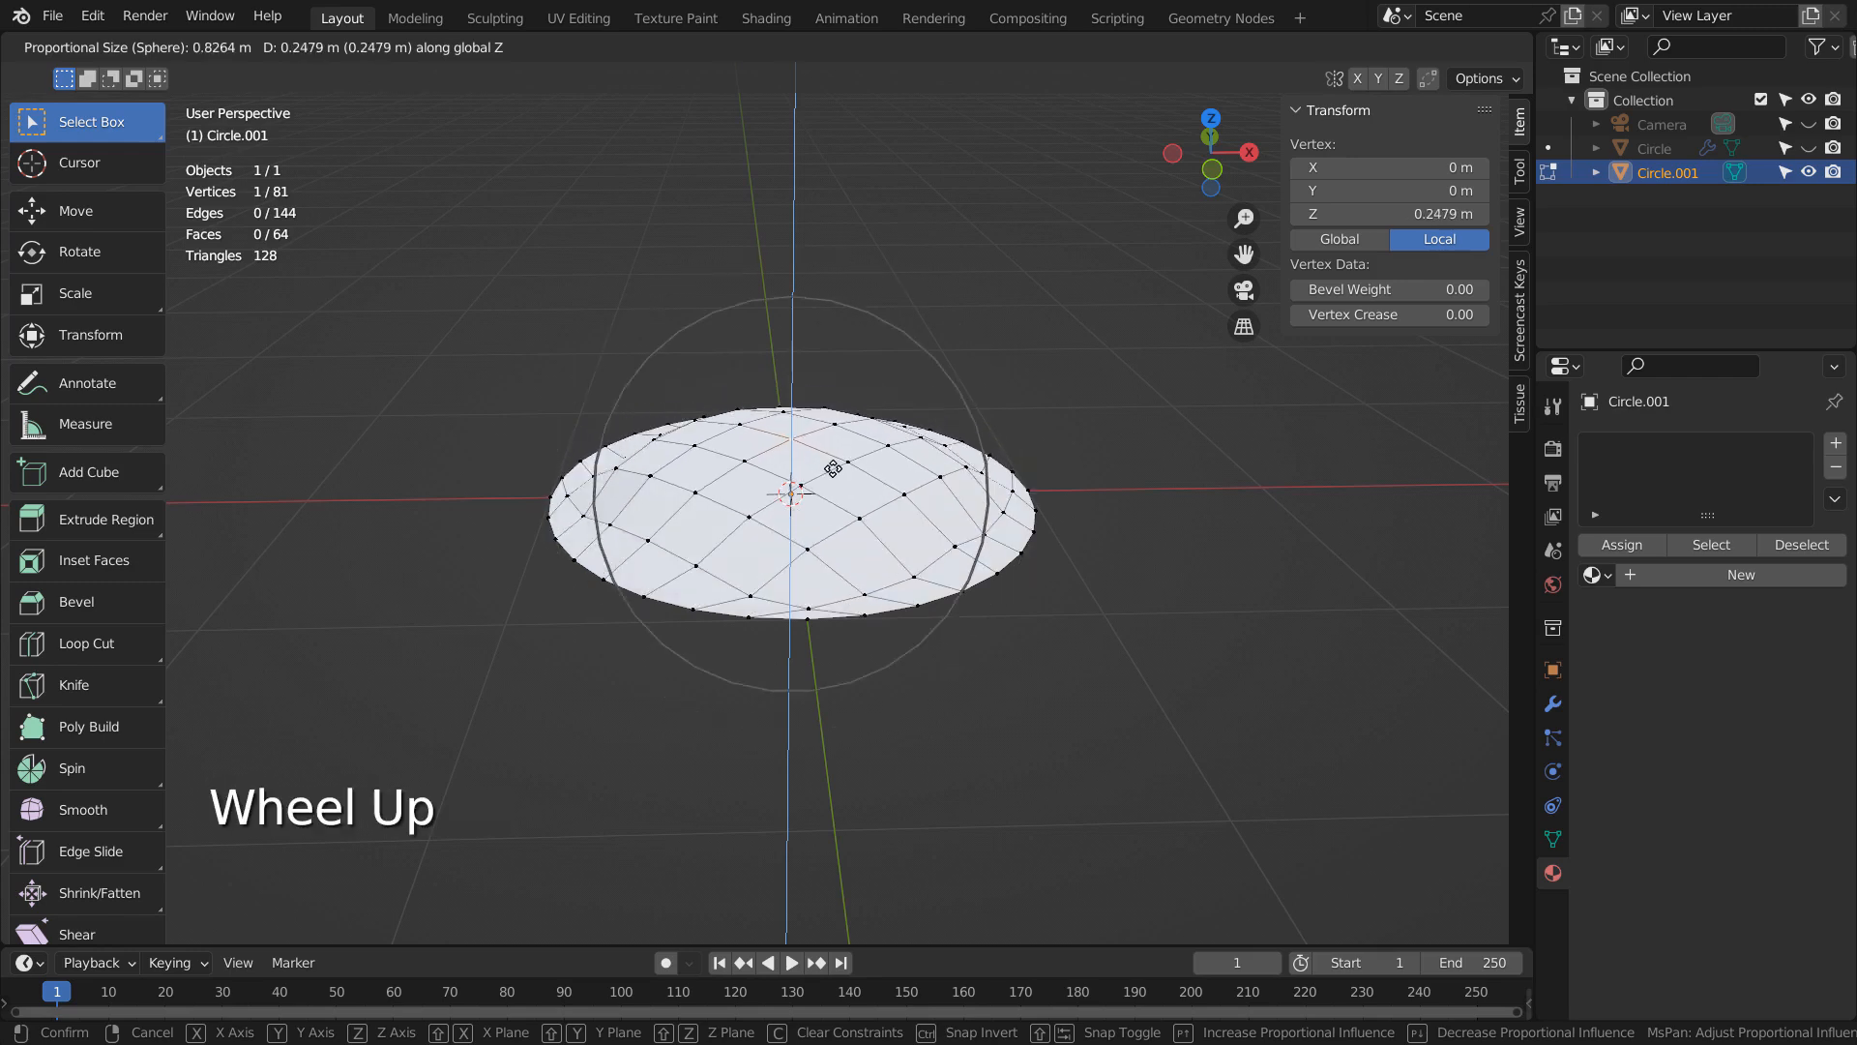
scroll(833, 411, "down", 1)
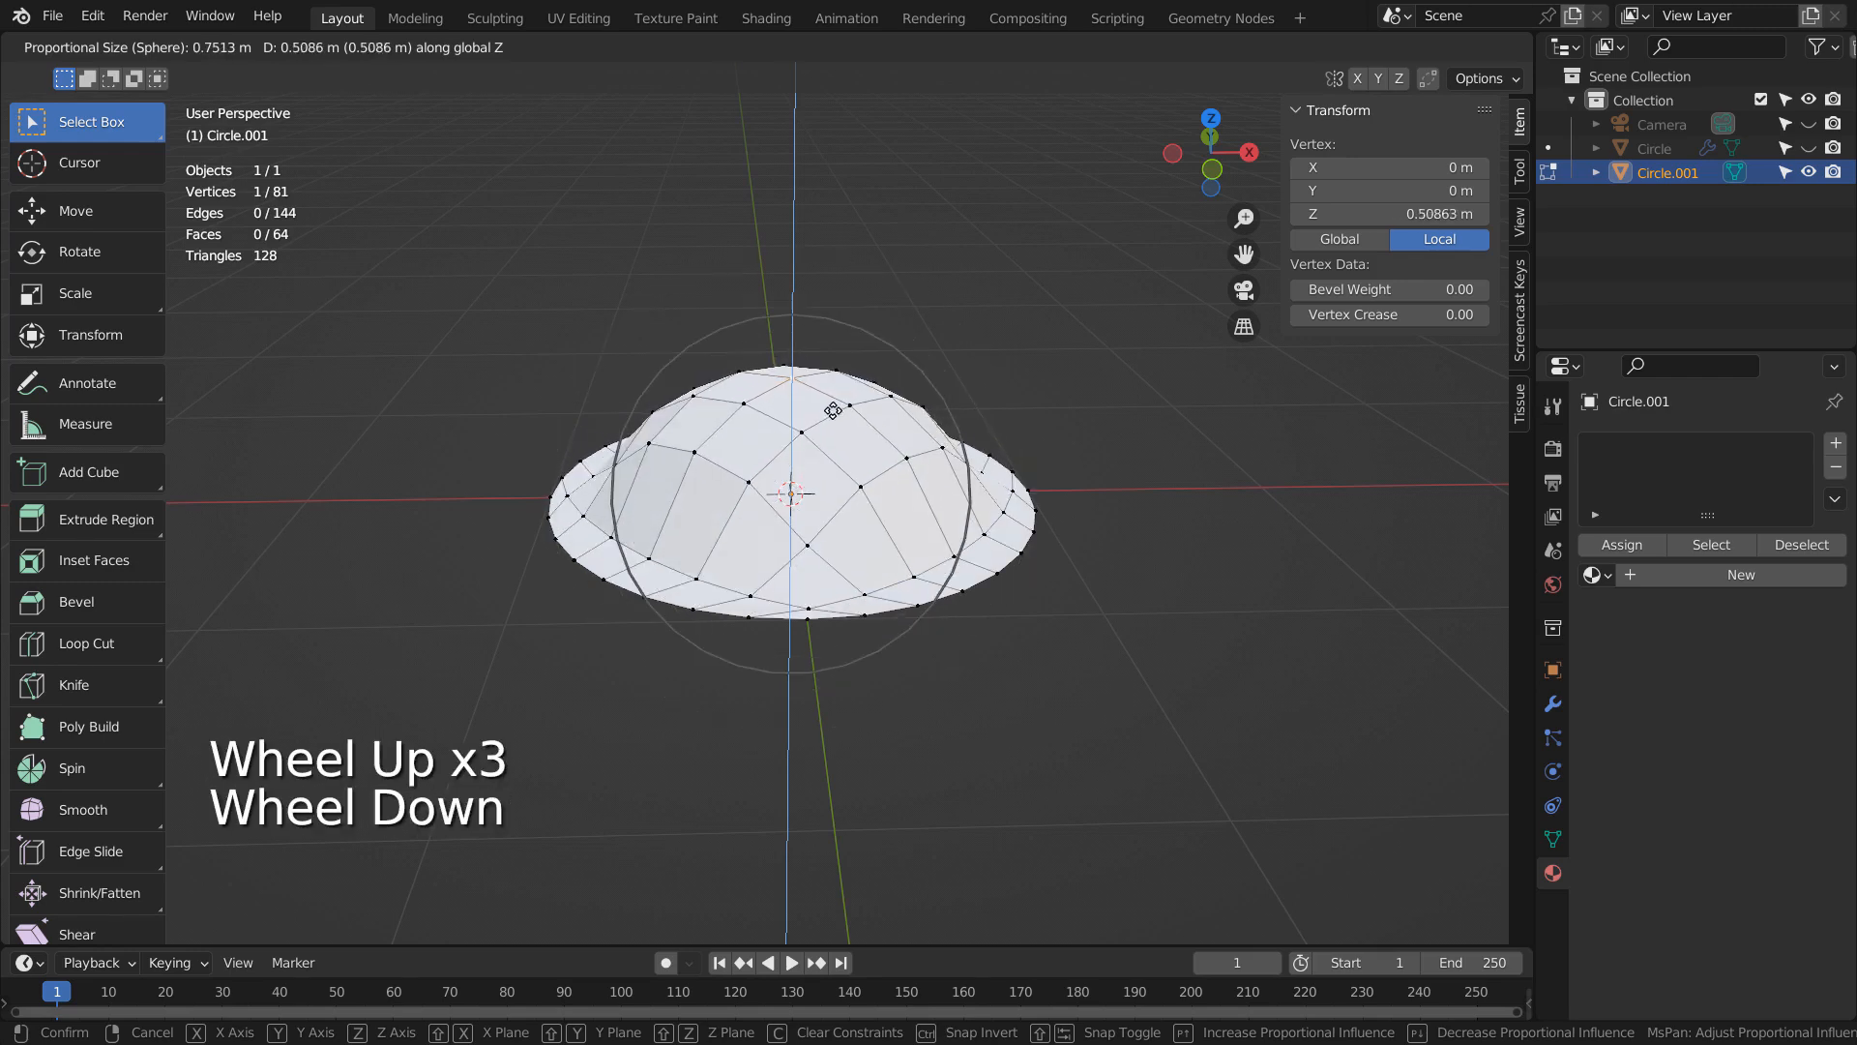
scroll(832, 405, "up", 1)
scroll(835, 394, "down", 1)
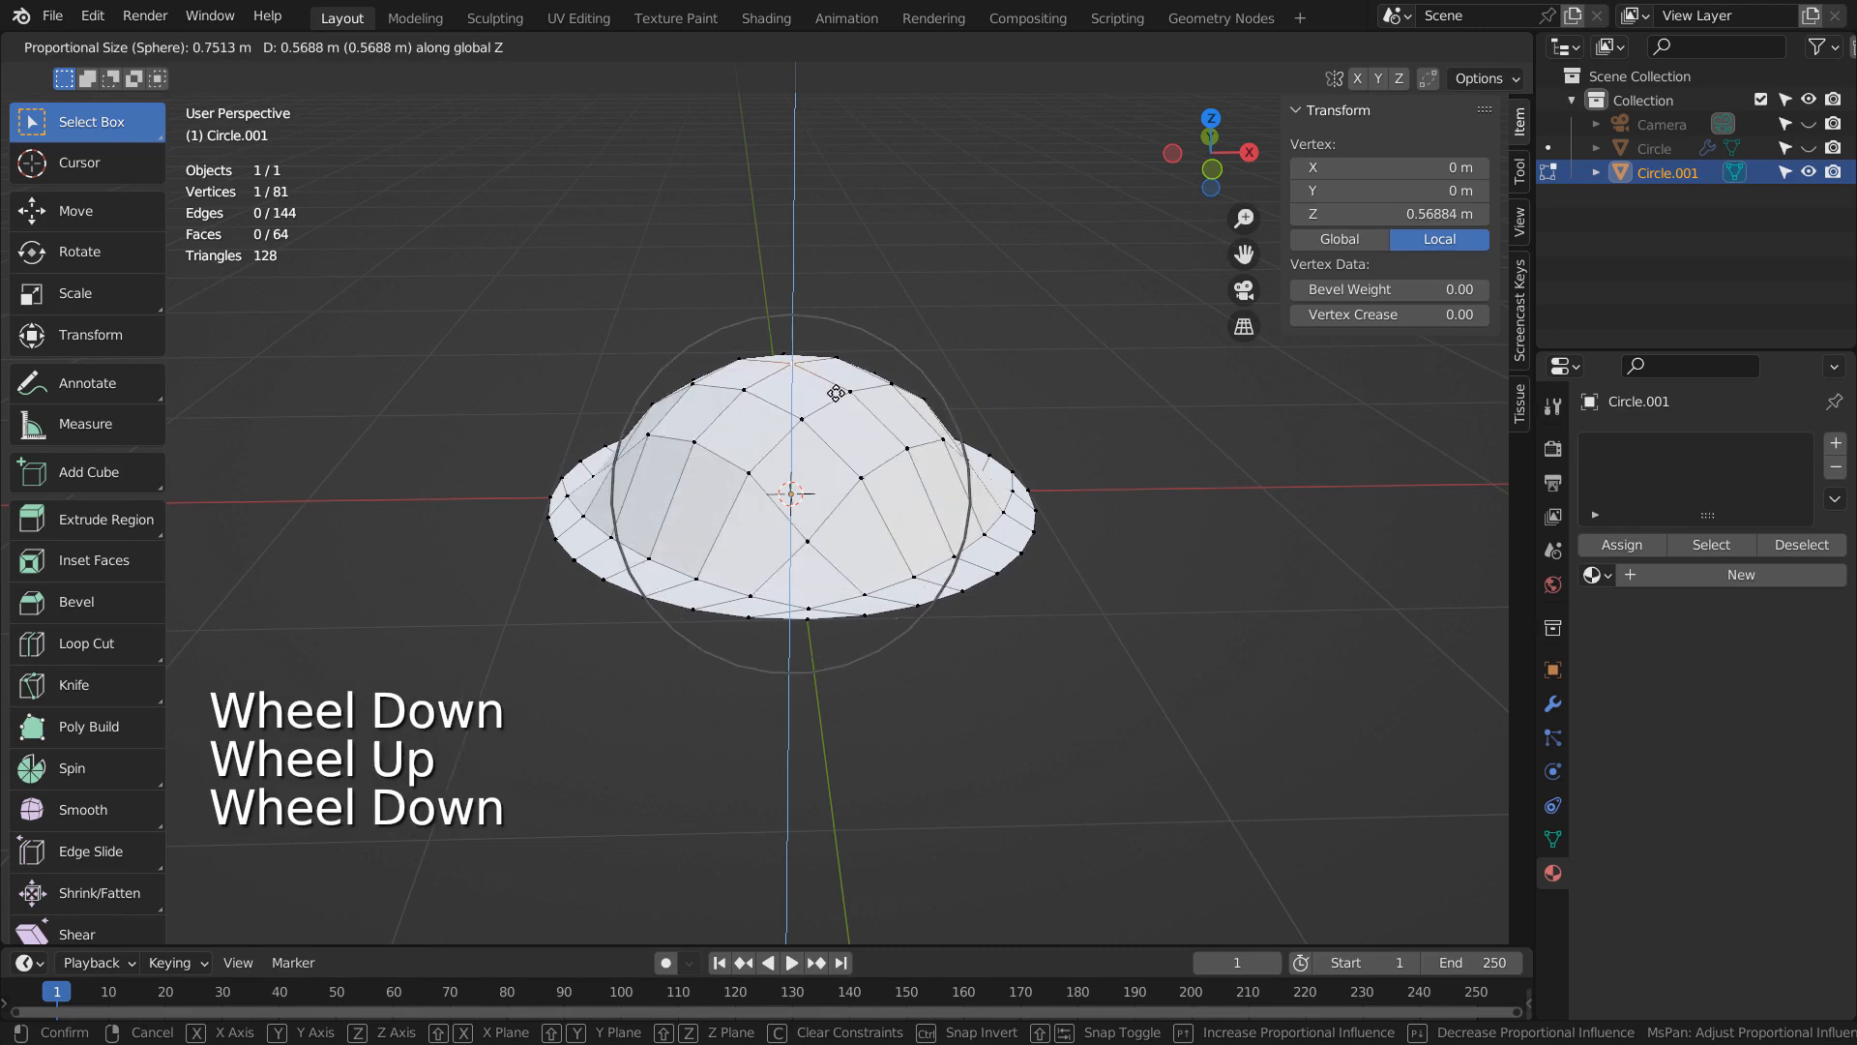
left_click(835, 394)
key("Tab")
mouse_move(897, 470)
middle_mouse_down()
mouse_move(1136, 421)
mouse_move(914, 478)
middle_mouse_up()
key("ctrl+z")
key("ctrl+z")
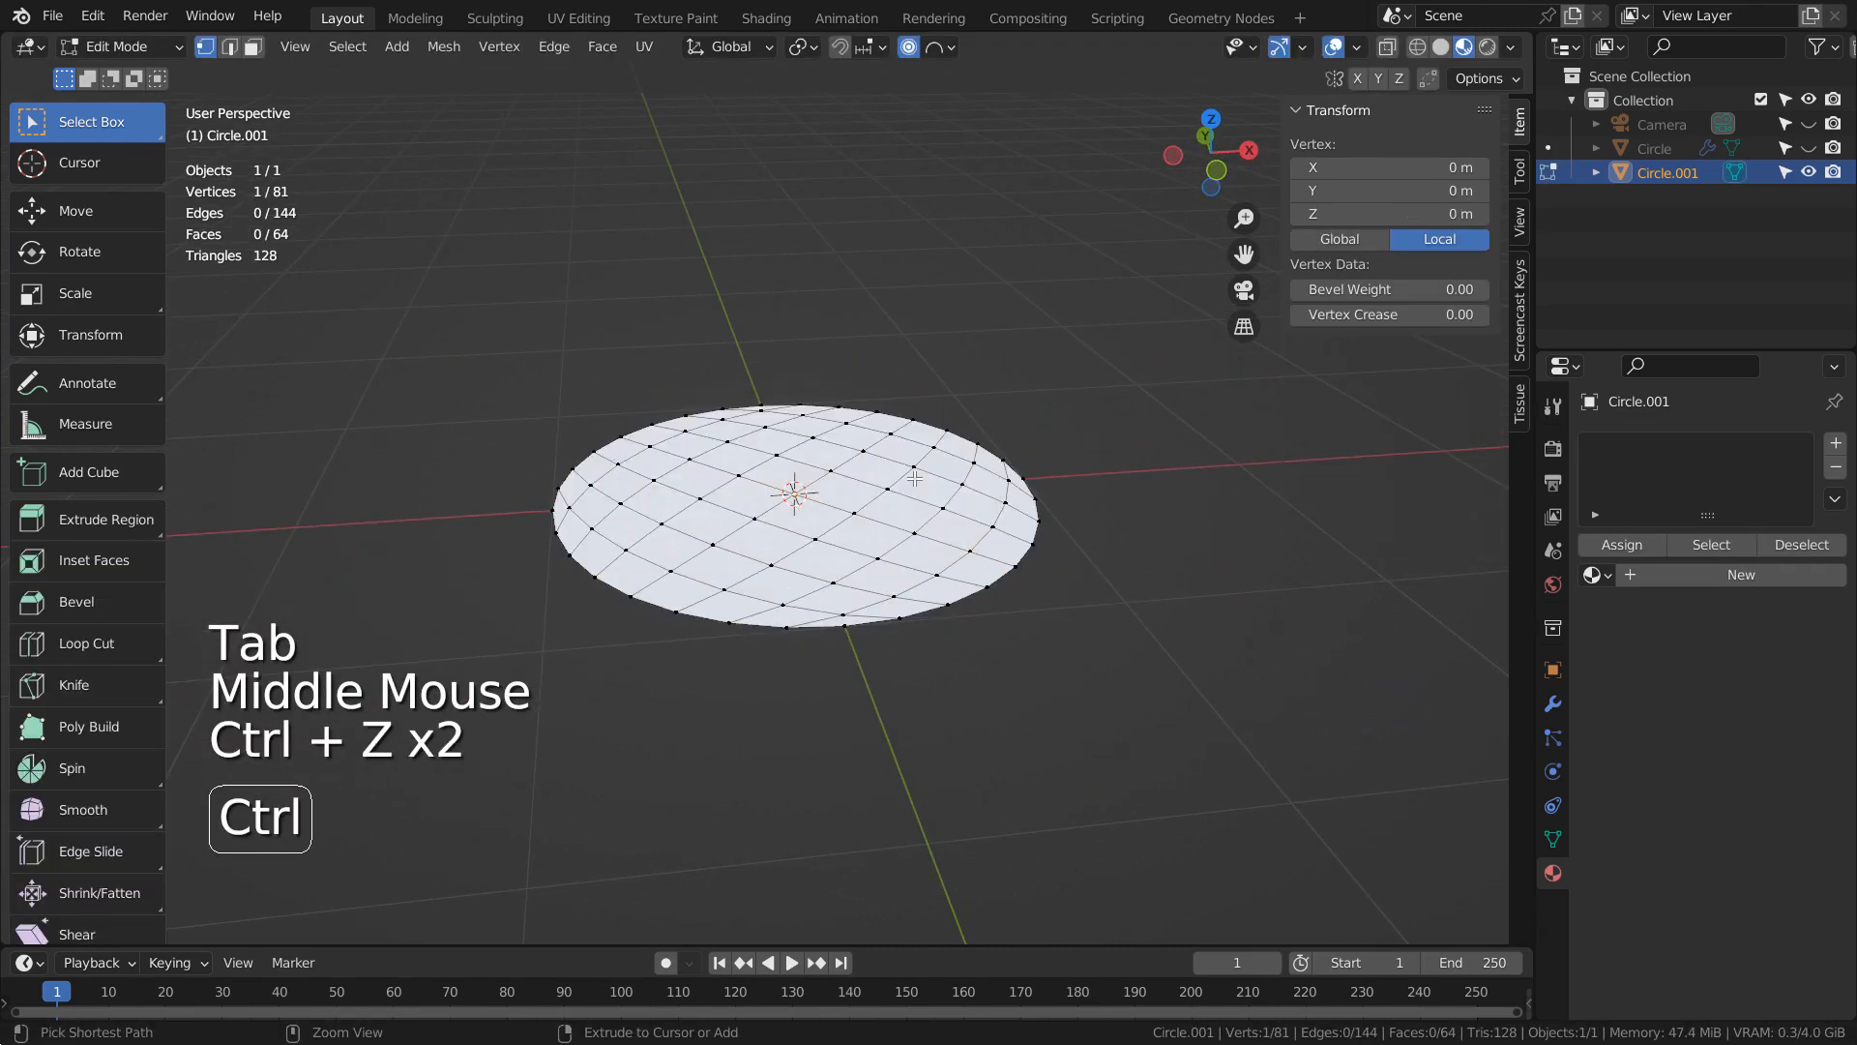
- Raise the centre vertex about 0.475 m along Z with Sphere falloff and a proportional size of about 0.91 m, and return to Object Mode
key("g")
key("z")
scroll(949, 401, "down", 2)
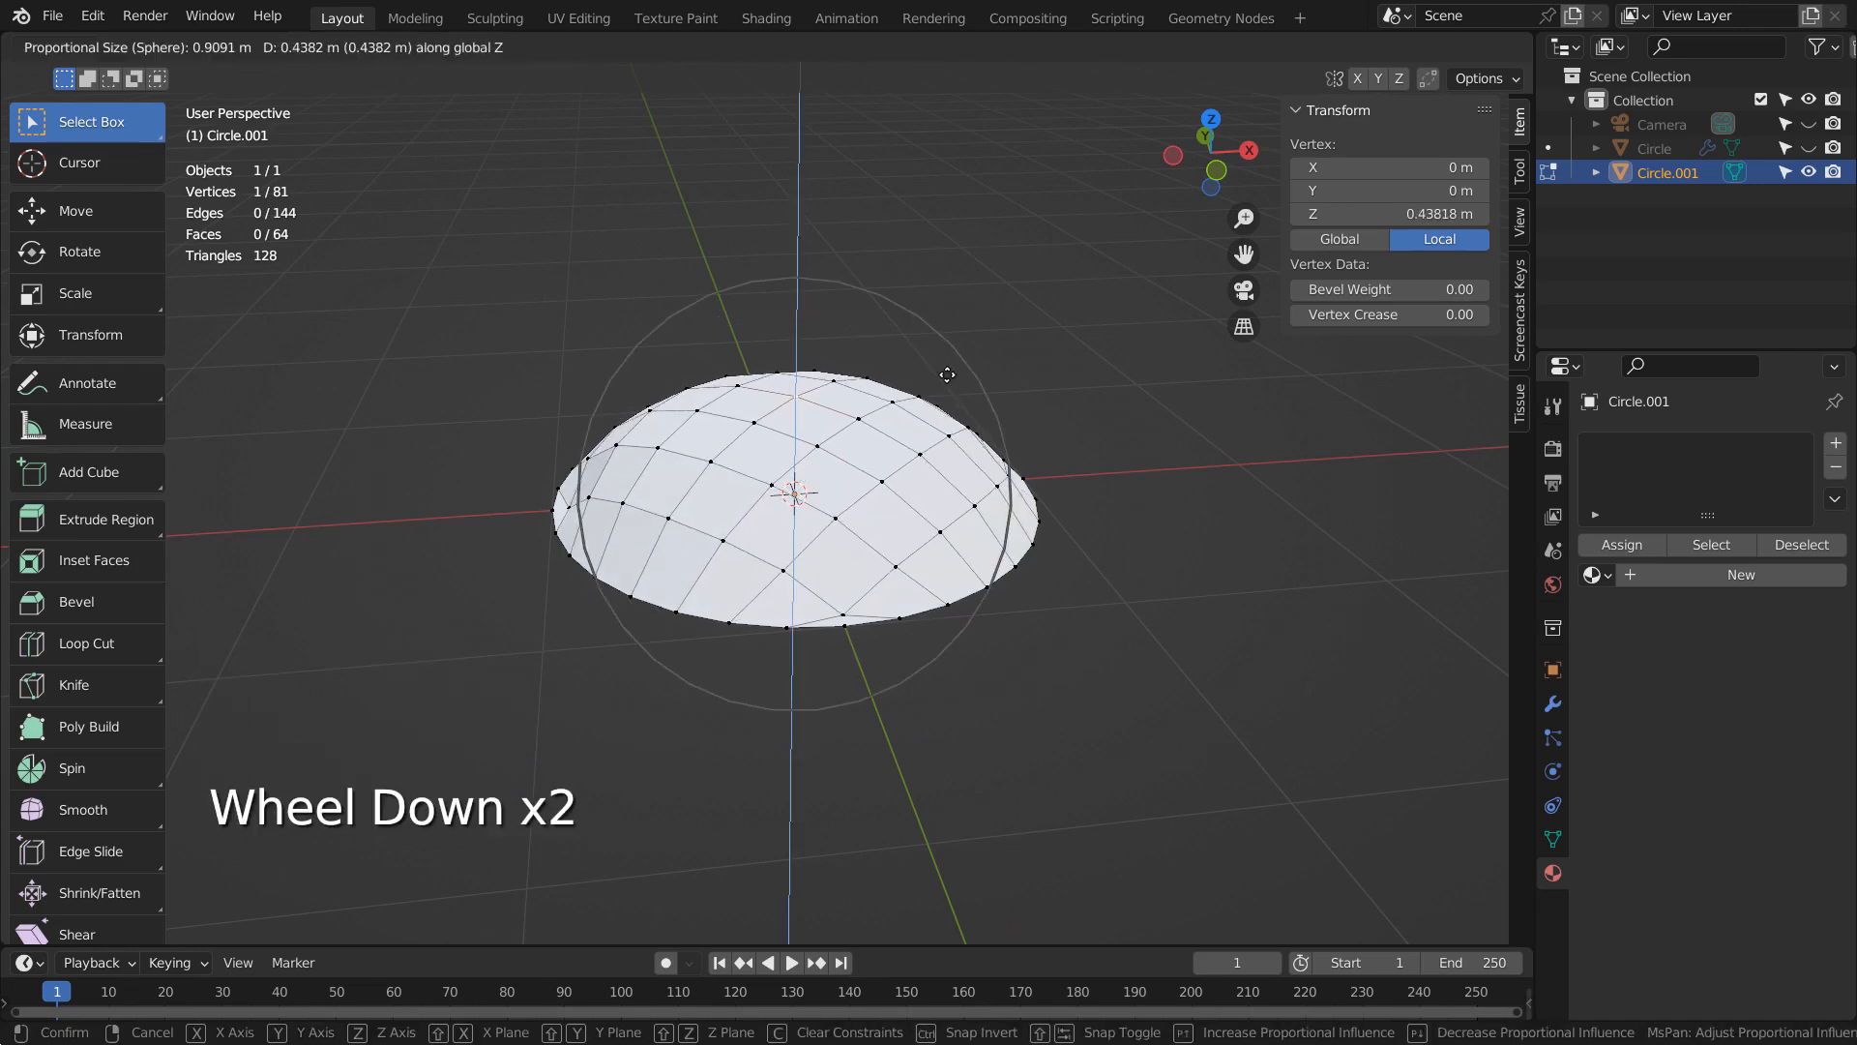
left_click(947, 380)
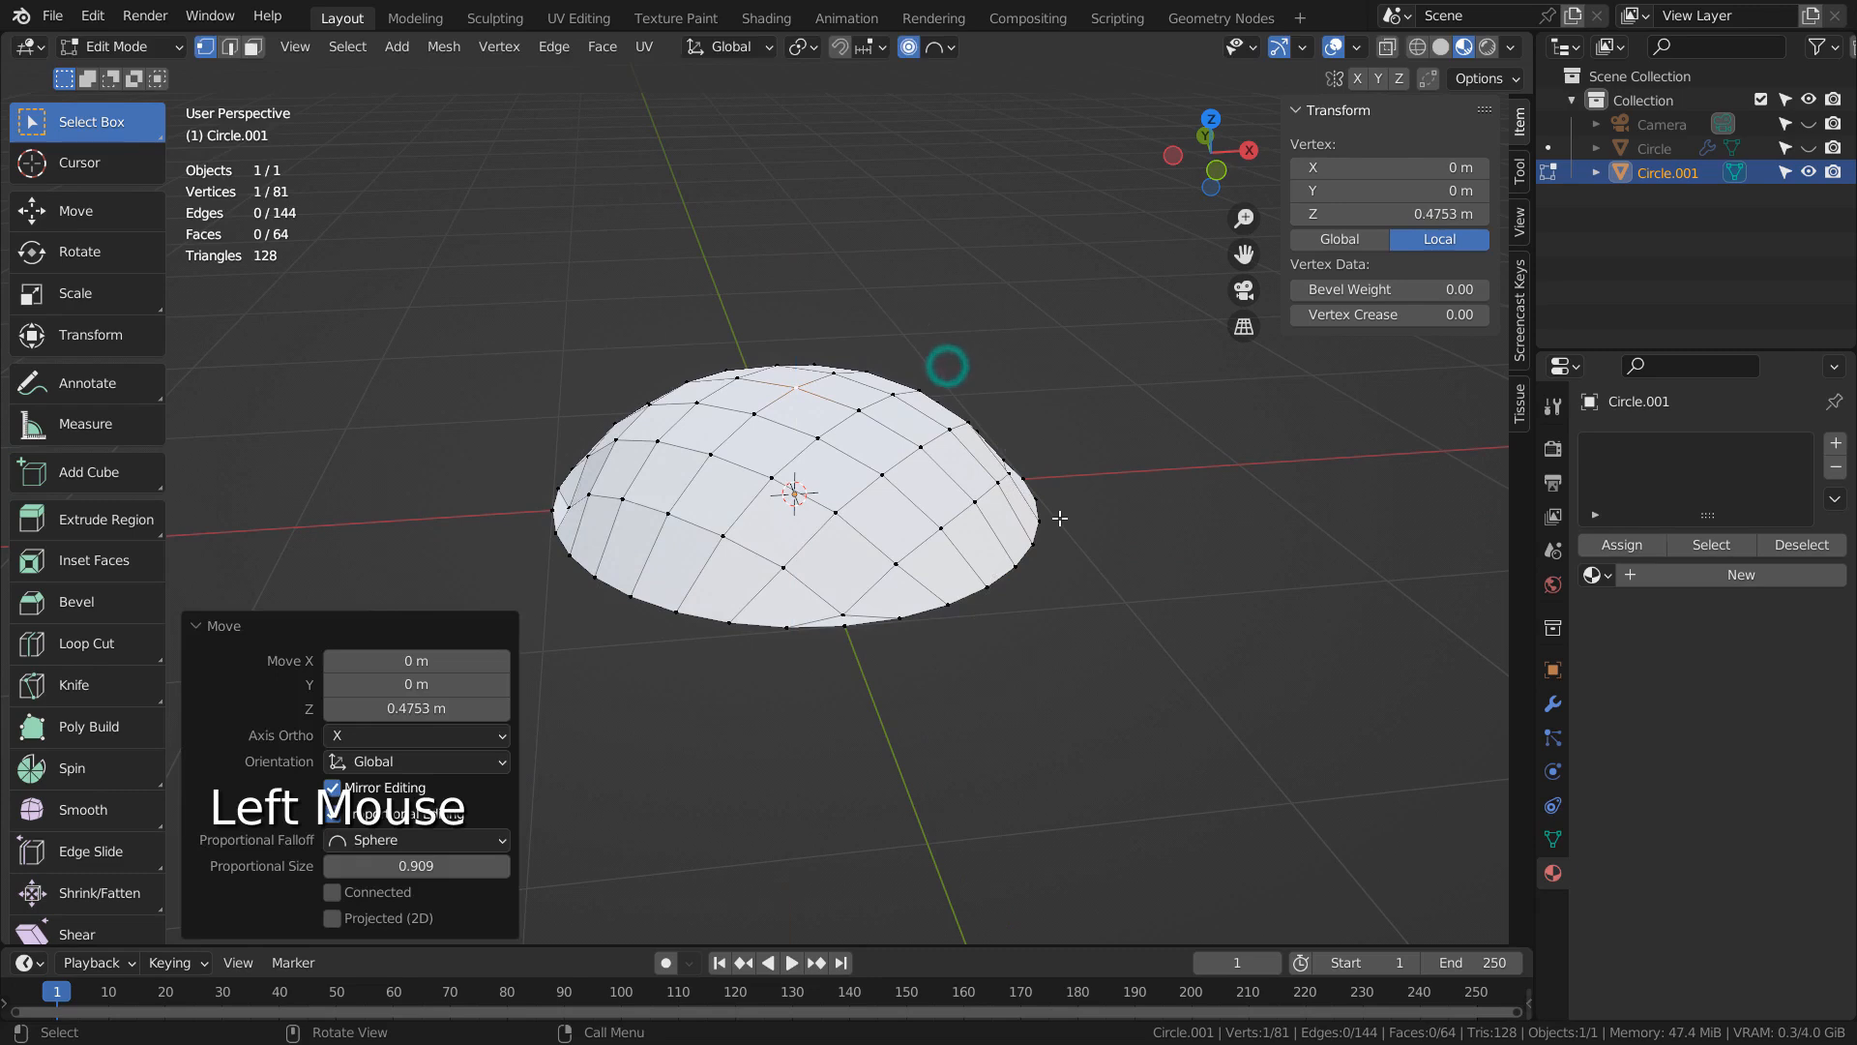
key("Tab")
- Add a Mirror modifier to the dome and mirror it across the Z axis only
left_click(1554, 707)
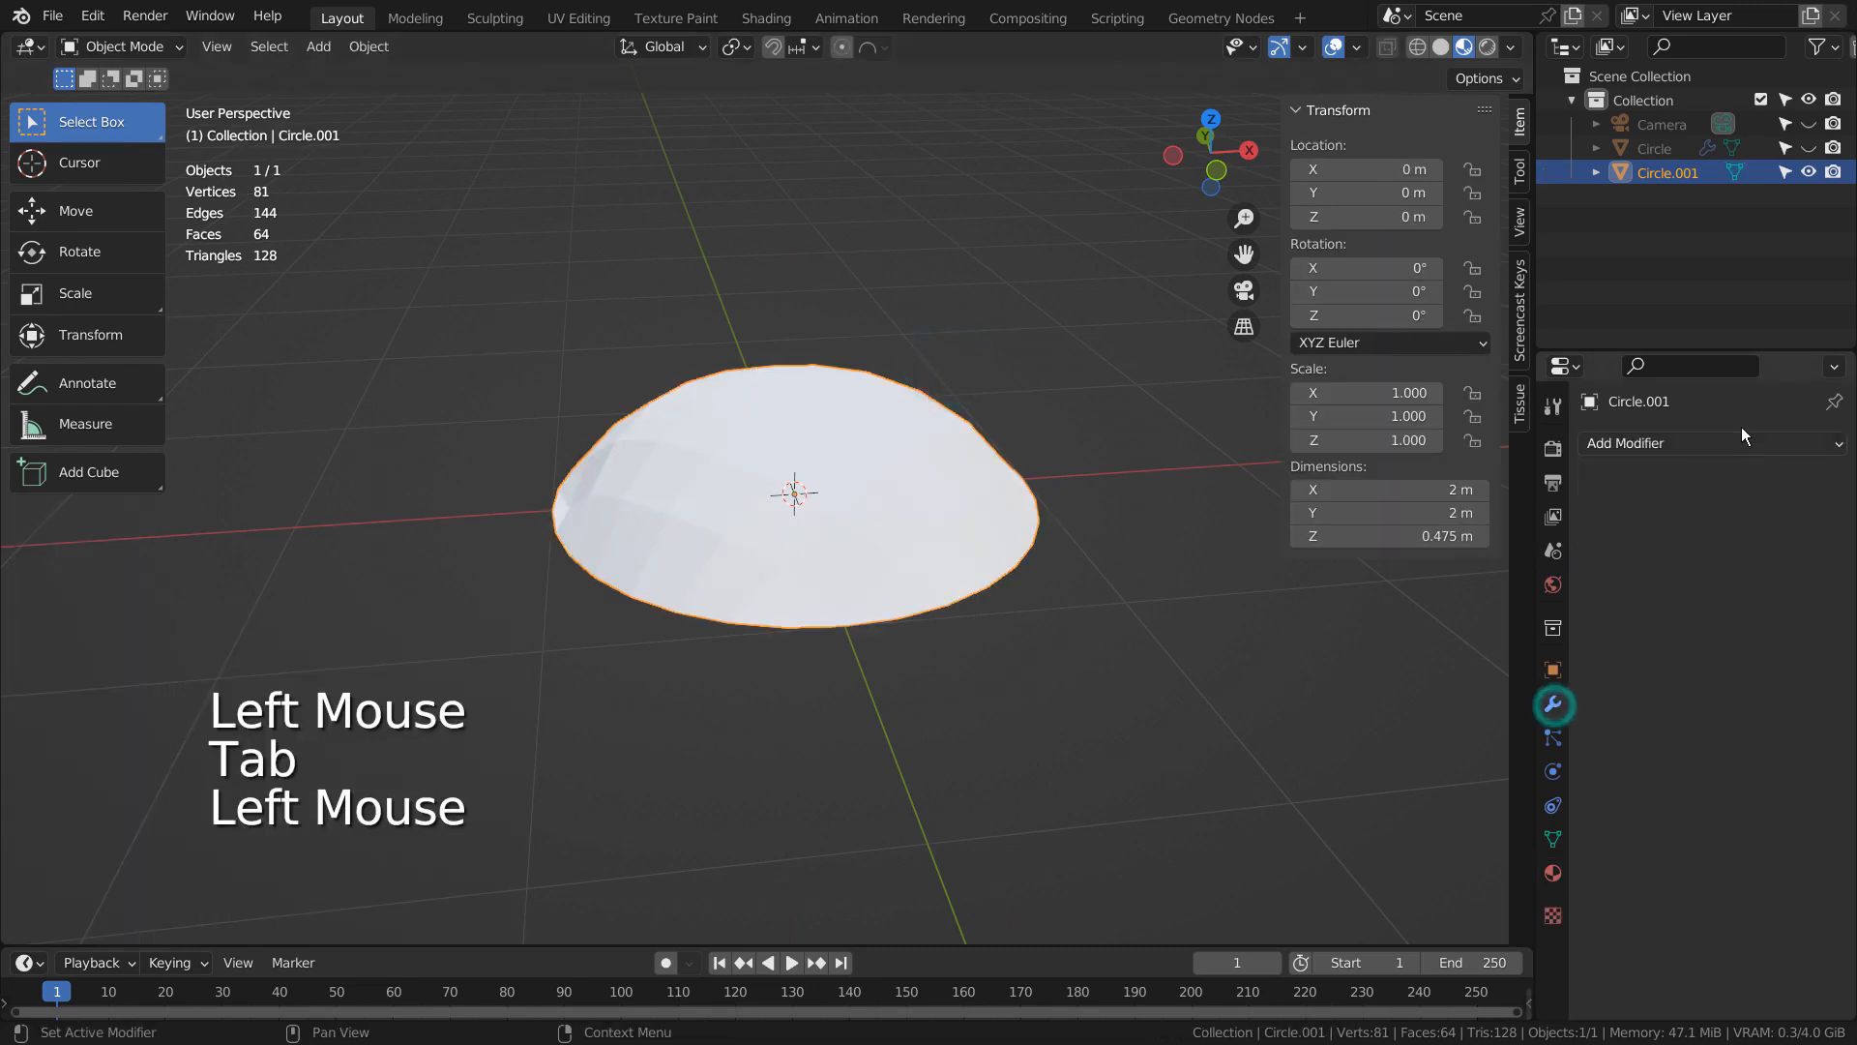
left_click(1738, 439)
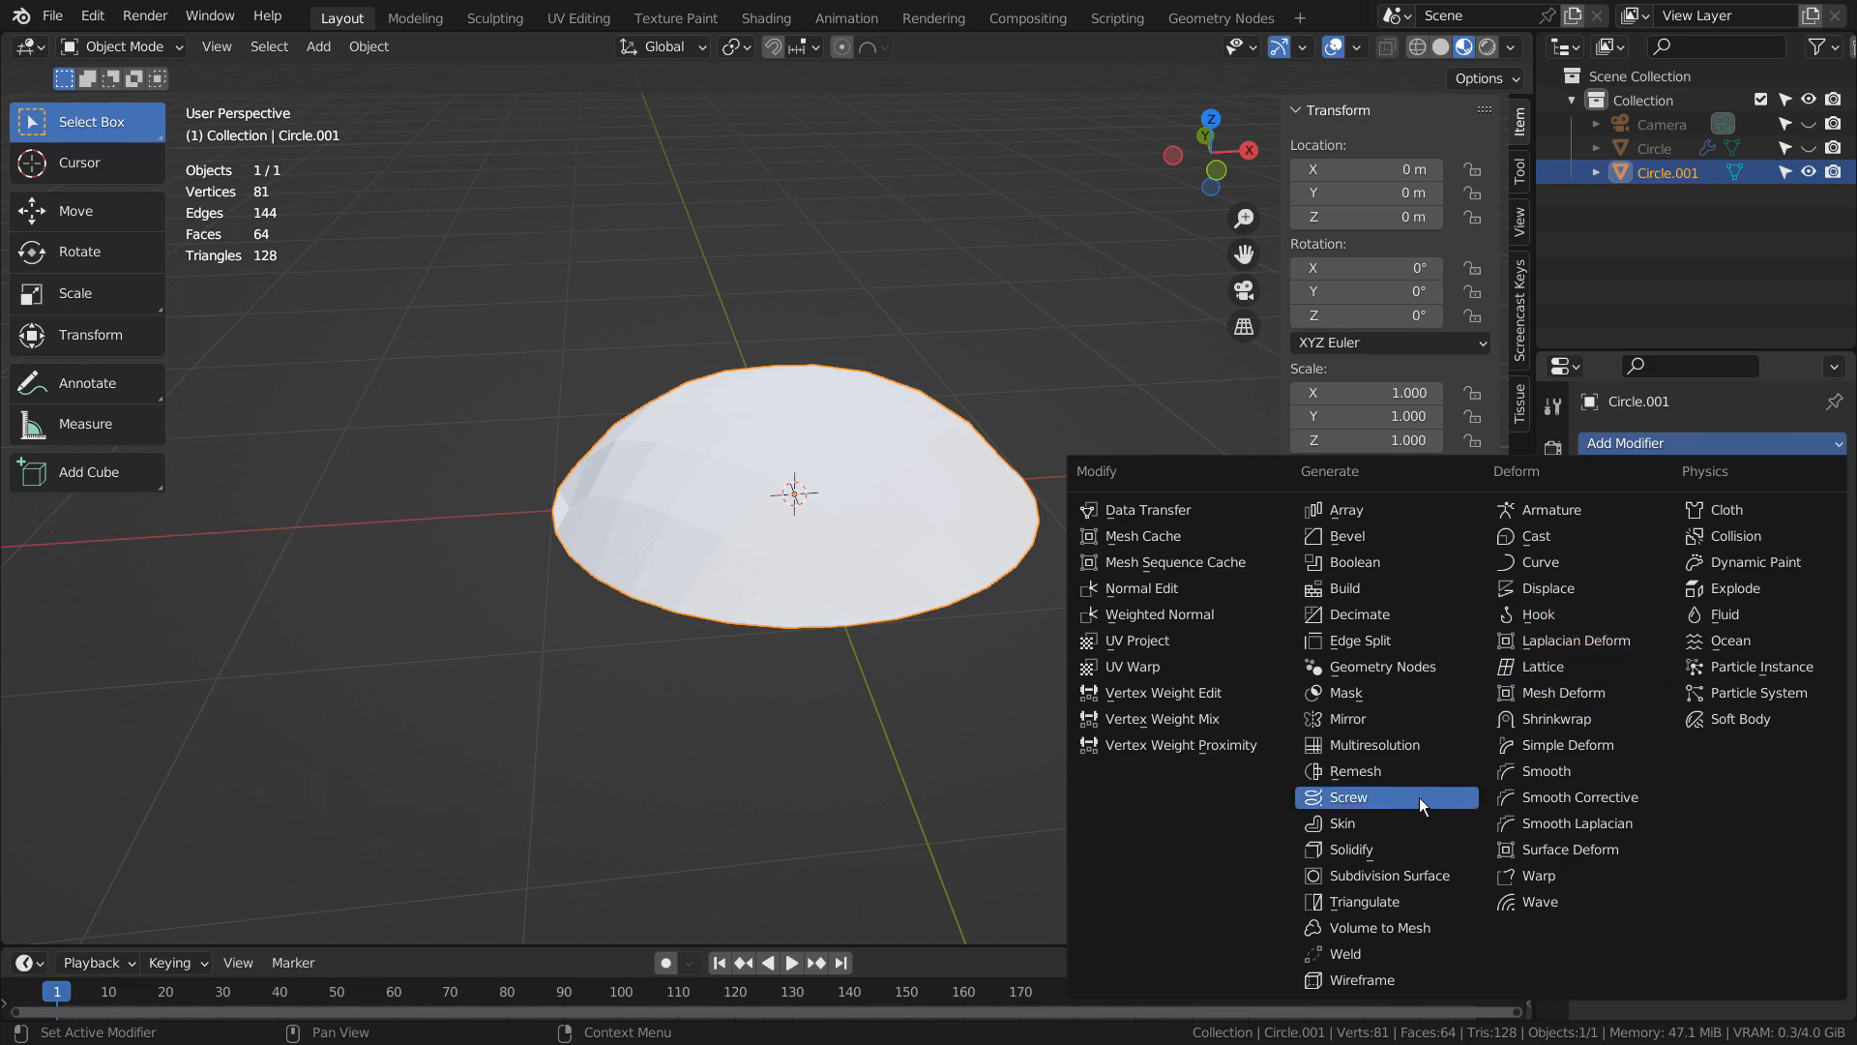
left_click(1409, 720)
left_click(1786, 519)
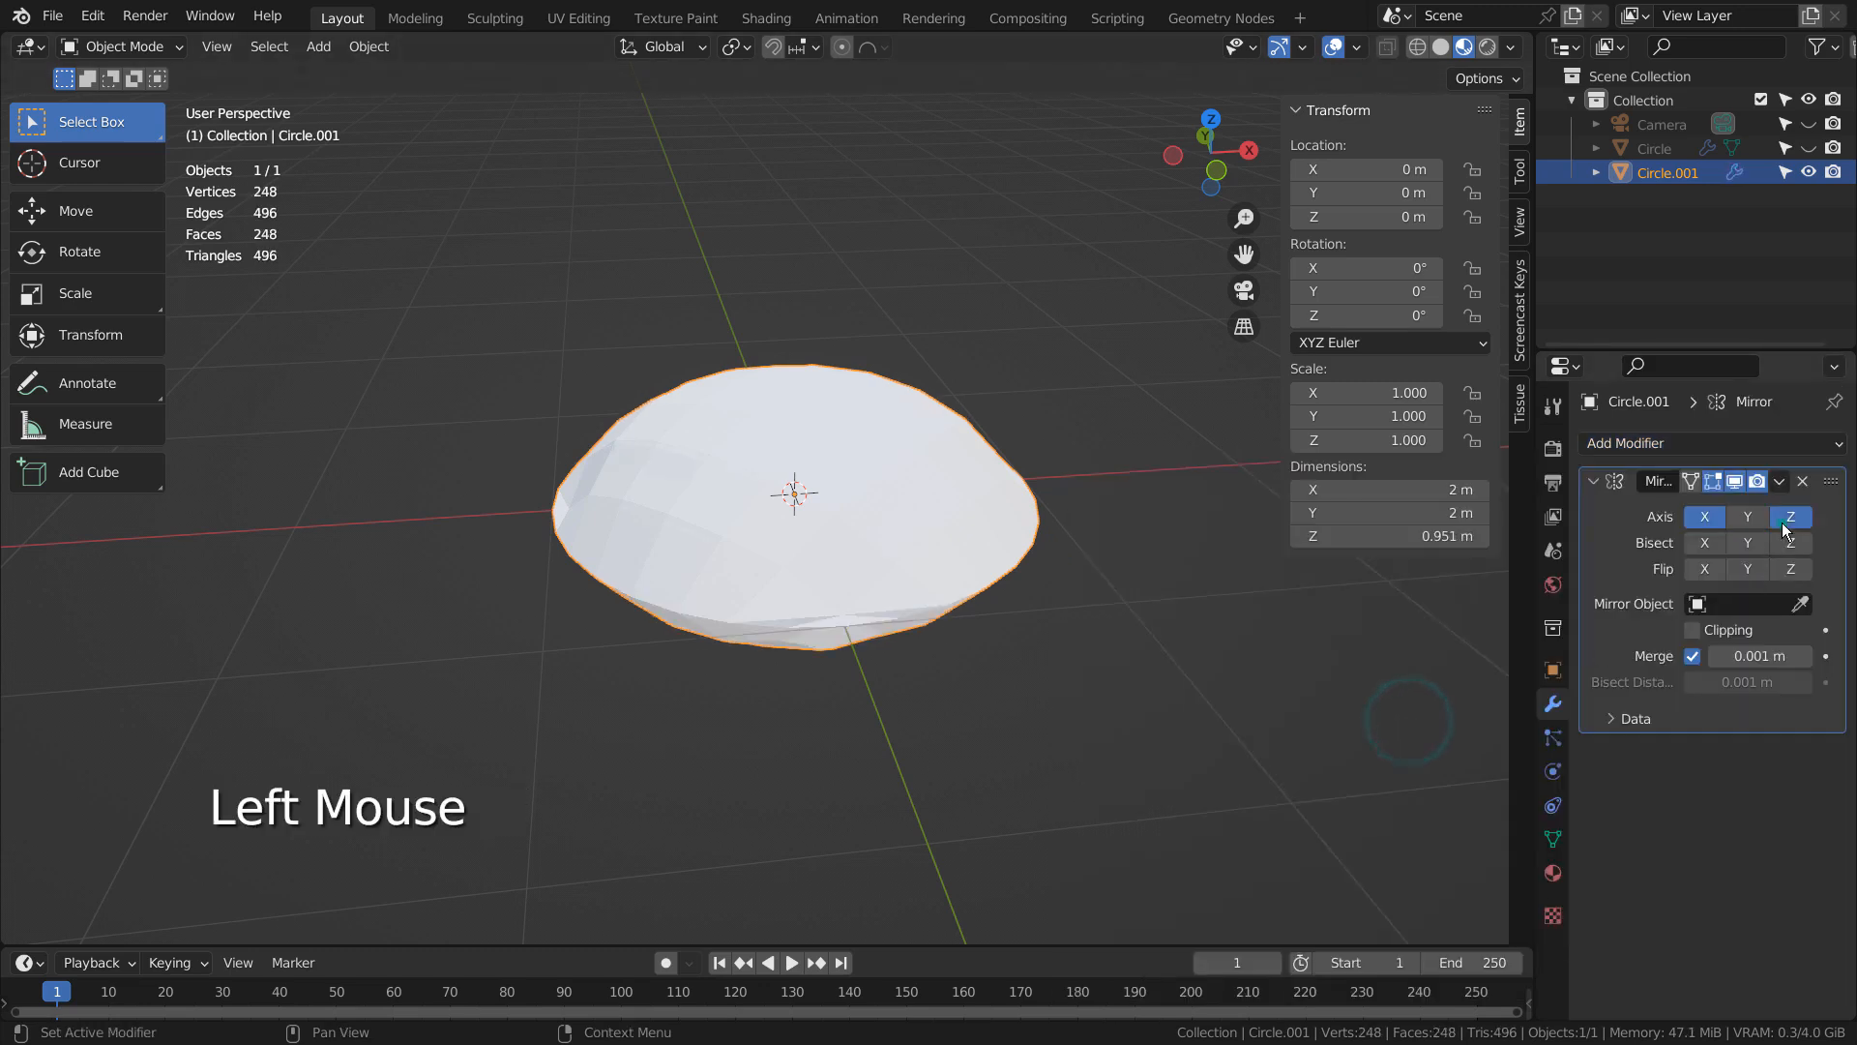
middle_click_drag(1224, 706, 1194, 619)
left_click(832, 494)
middle_click_drag(762, 534, 752, 622)
- Add a Subdivision modifier at viewport level 3 and place it above the Mirror modifier
key("ctrl+3")
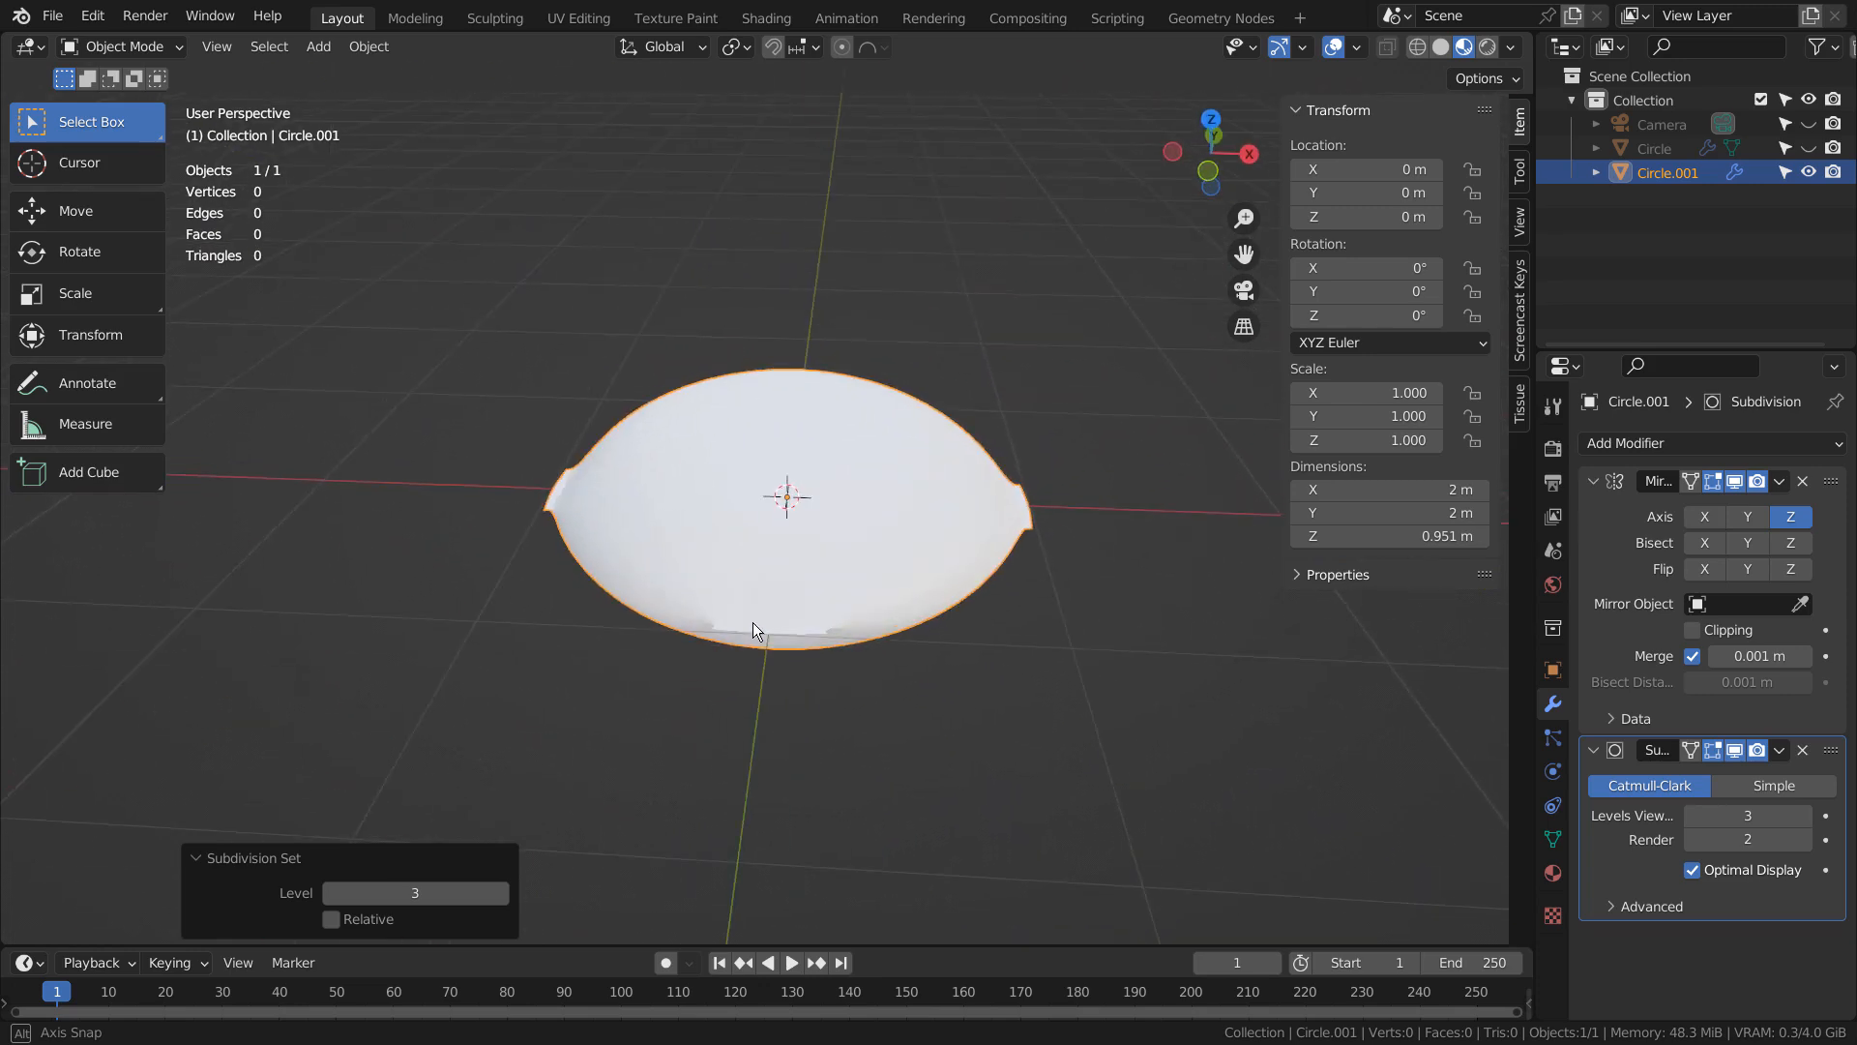
scroll(889, 729, "up", 2)
middle_click_drag(901, 792, 772, 729)
middle_click_drag(1083, 646, 989, 684)
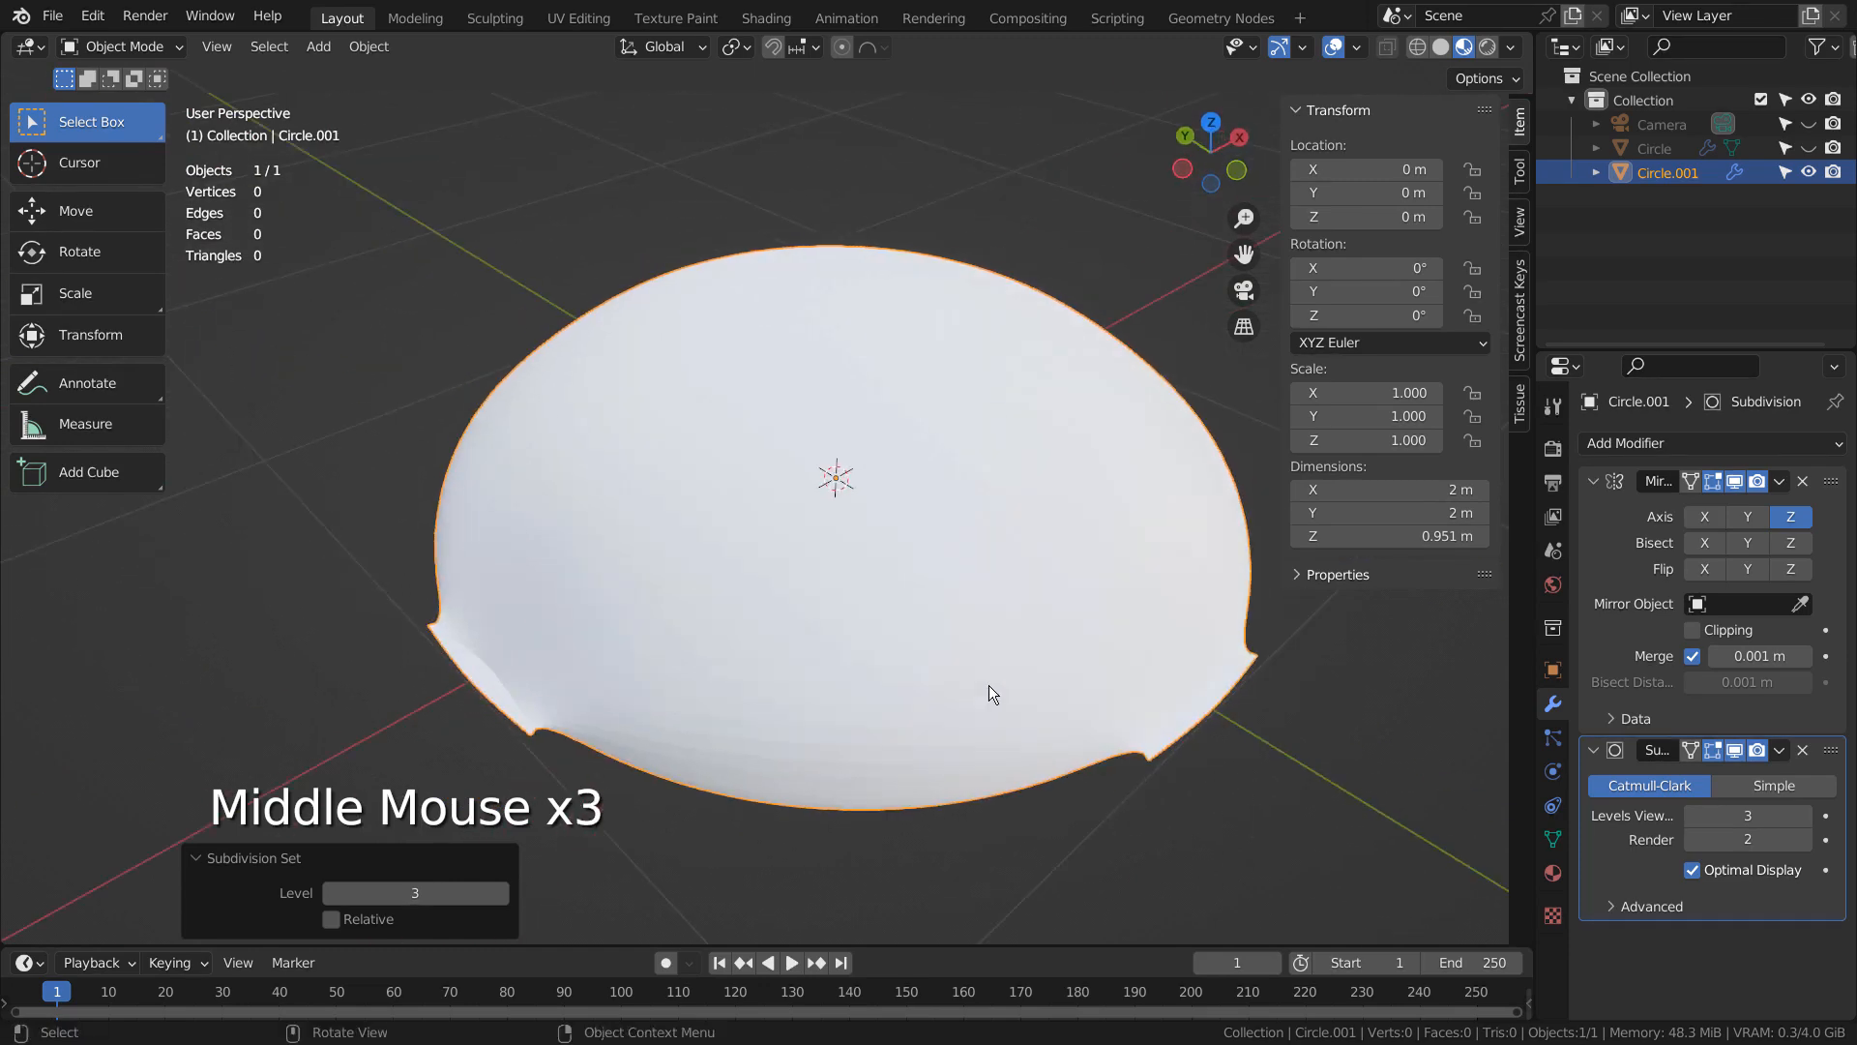
key("Tab")
key("Tab")
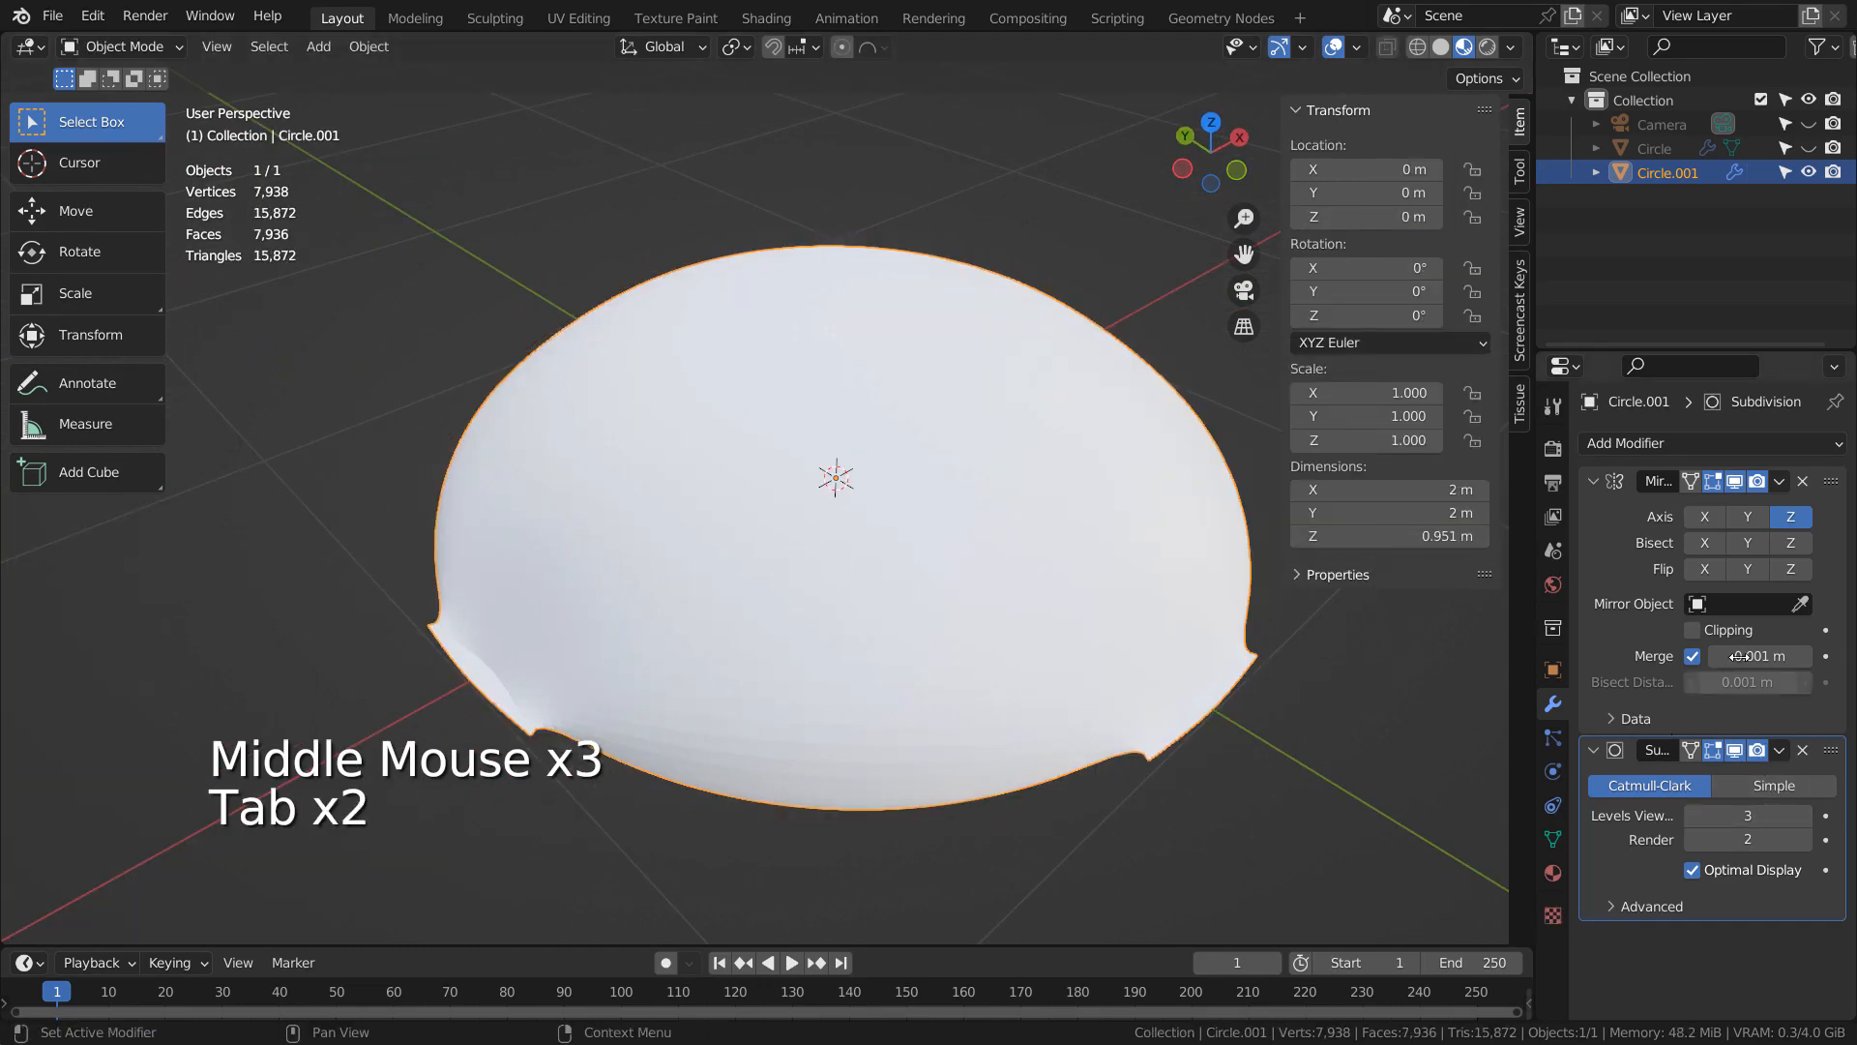
left_click_drag(1828, 750, 1816, 476)
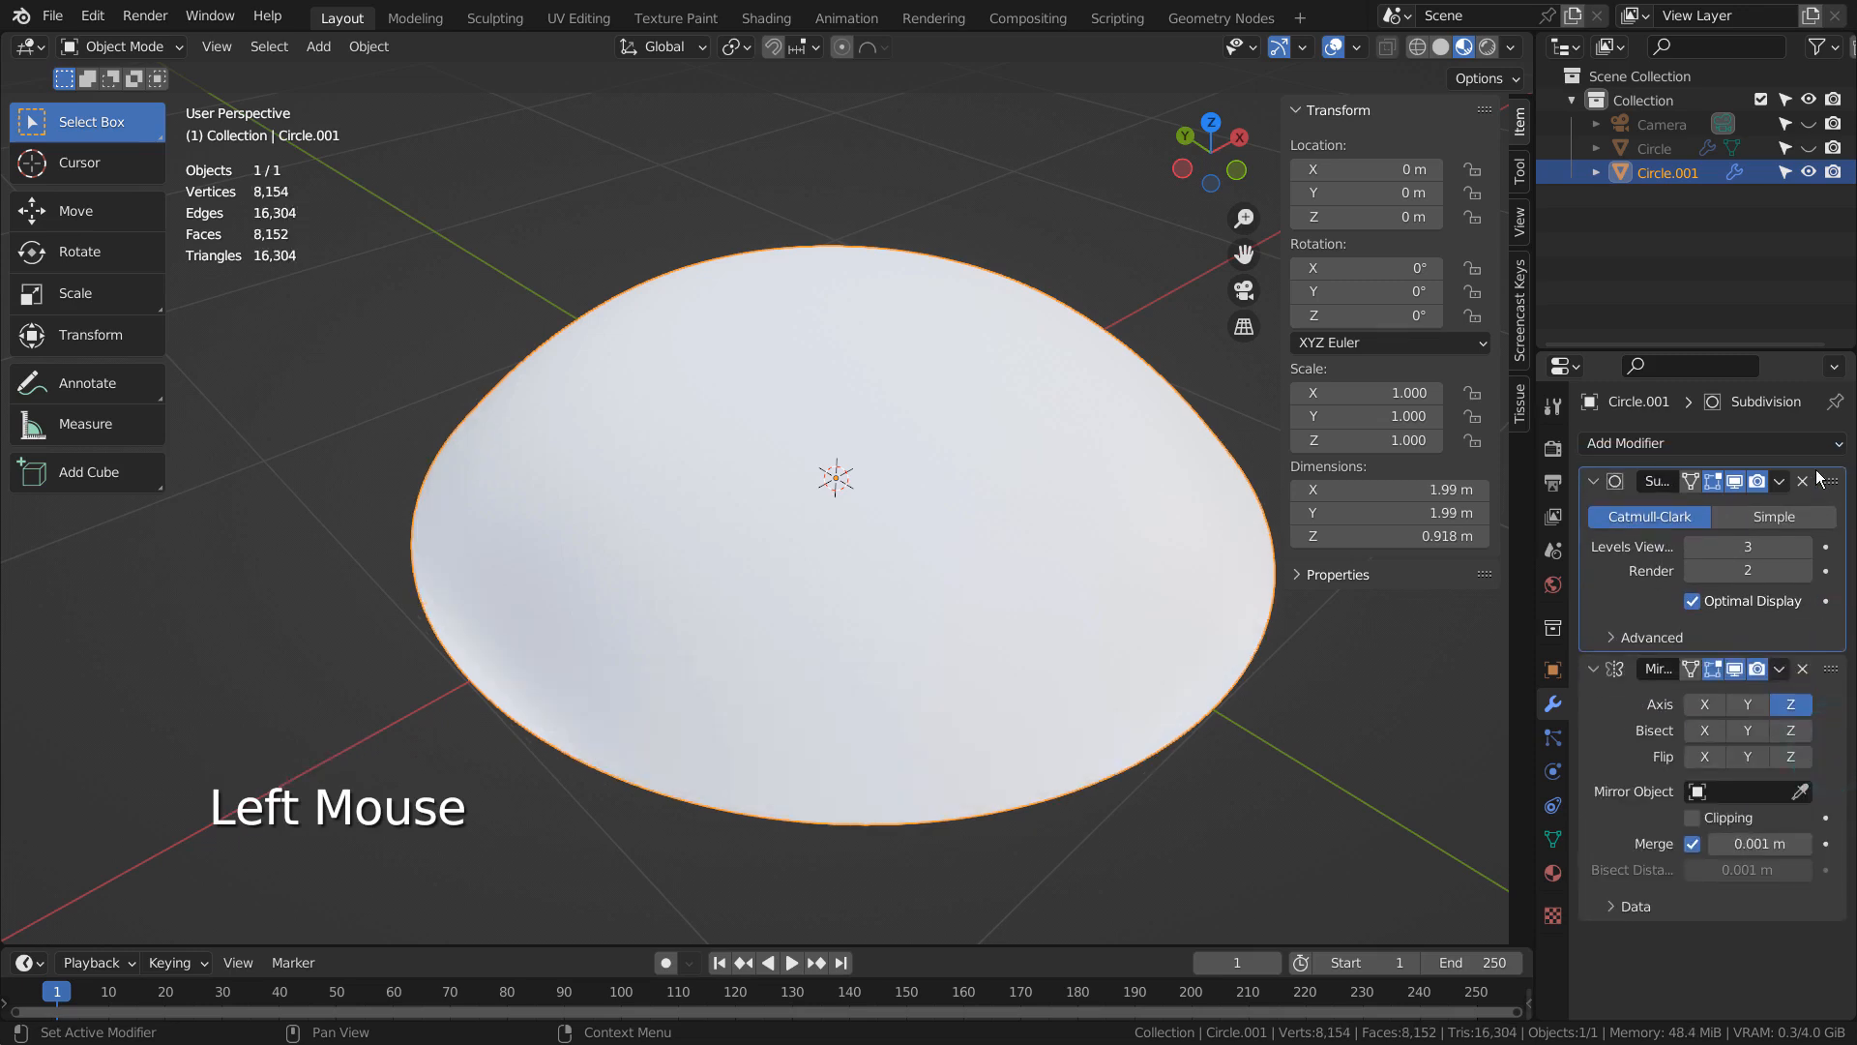
- Apply Shade Smooth to the mirrored saucer
mouse_move(1244, 785)
middle_mouse_down()
mouse_move(1041, 716)
mouse_move(894, 496)
mouse_move(907, 580)
mouse_move(966, 617)
mouse_move(1192, 622)
middle_mouse_up()
right_click(883, 489)
left_click(886, 492)
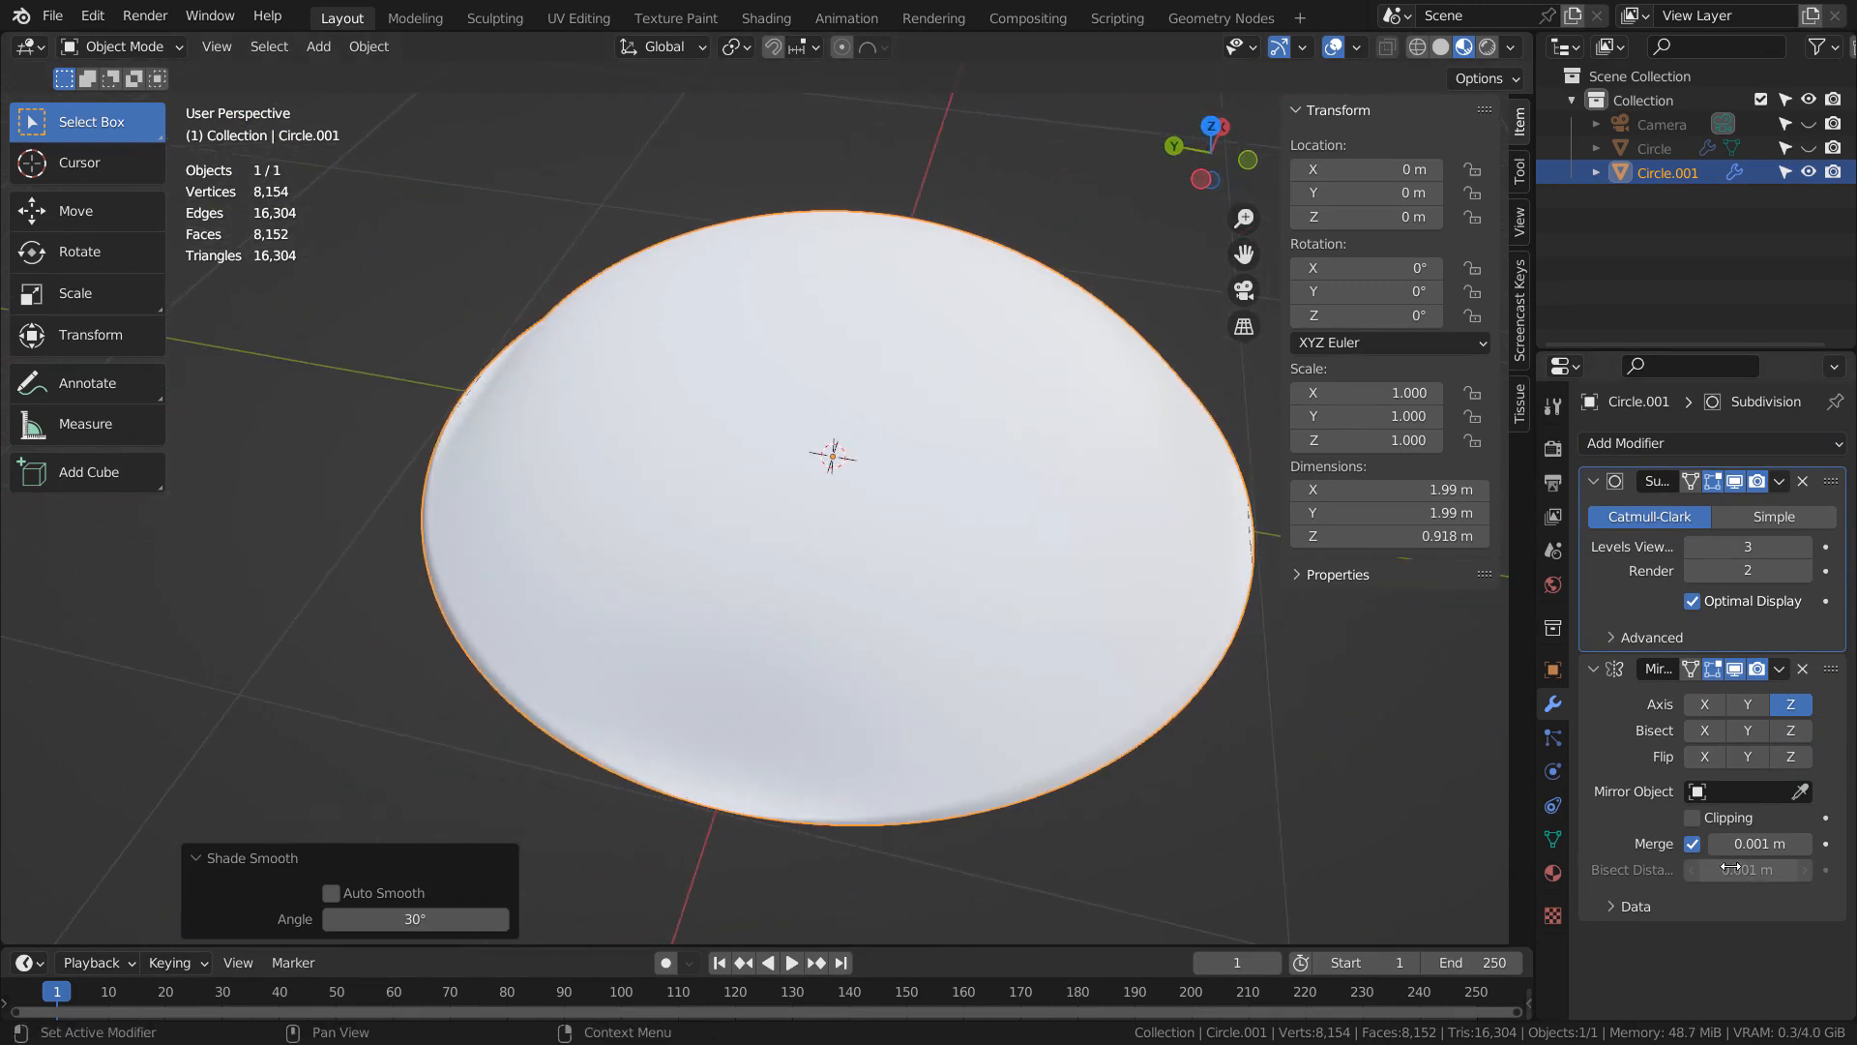
- Try a Mirror merge distance of 0 m, restore it to 0.001 m and turn off Merge
middle_click_drag(1314, 775, 1105, 699)
left_click(1772, 842)
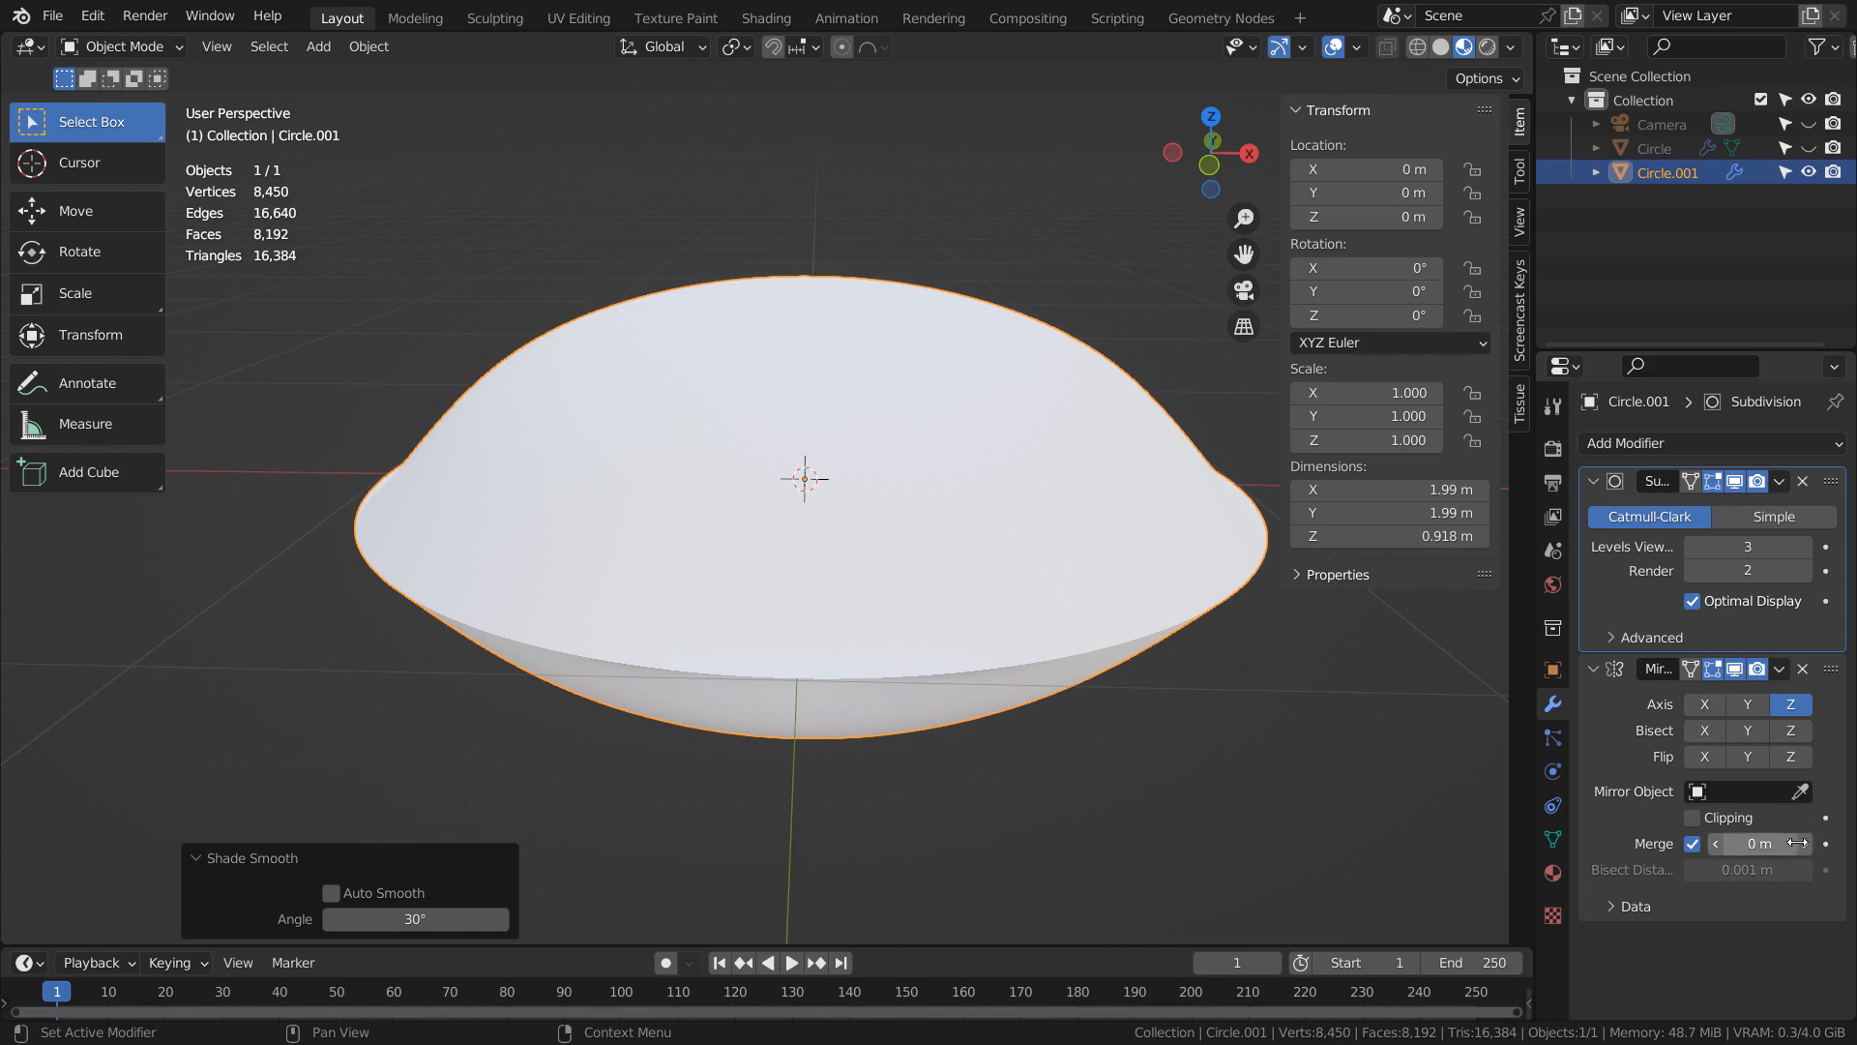
left_click(1803, 842)
left_click(1691, 844)
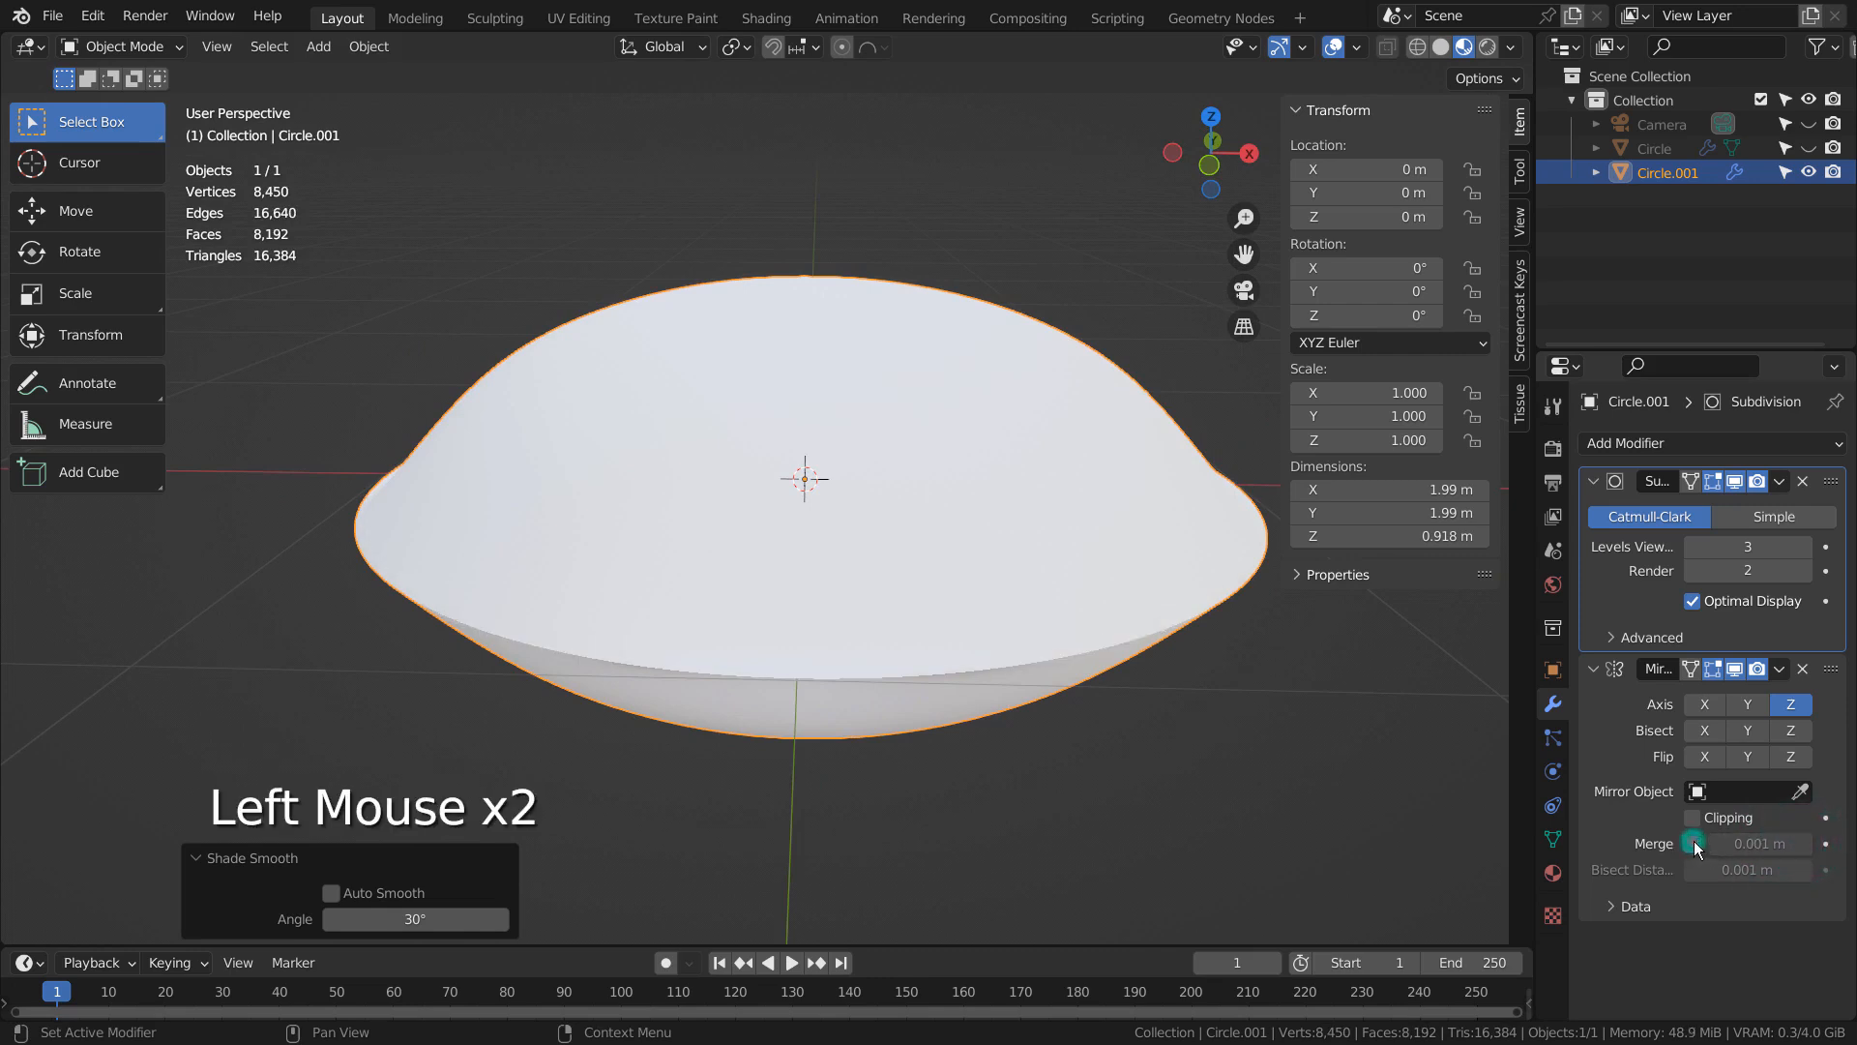
left_click(1131, 764)
- Assign the existing metallic material named Material to the saucer and show its surface settings in a maximized view
middle_click_drag(799, 699, 907, 519)
left_click(1553, 872)
left_click(1598, 545)
left_click(1586, 587)
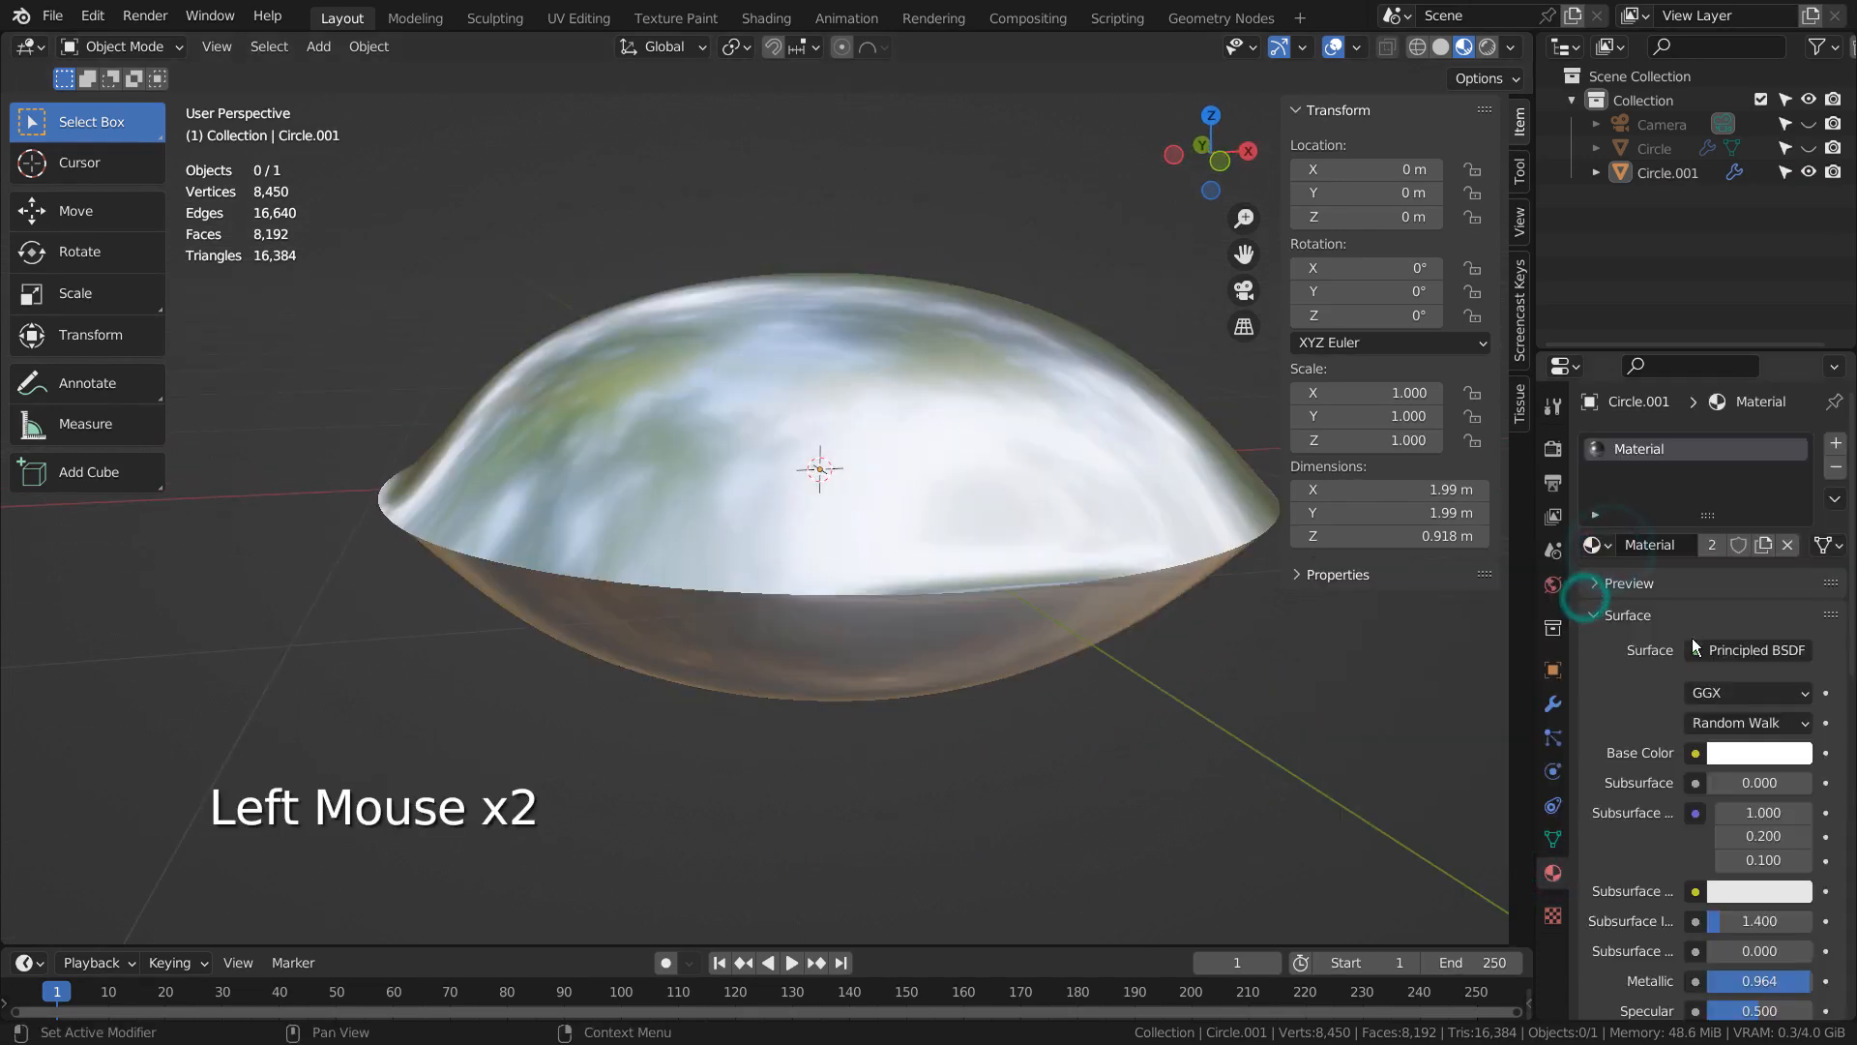
key("ctrl+space")
scroll(1674, 688, "down", 6)
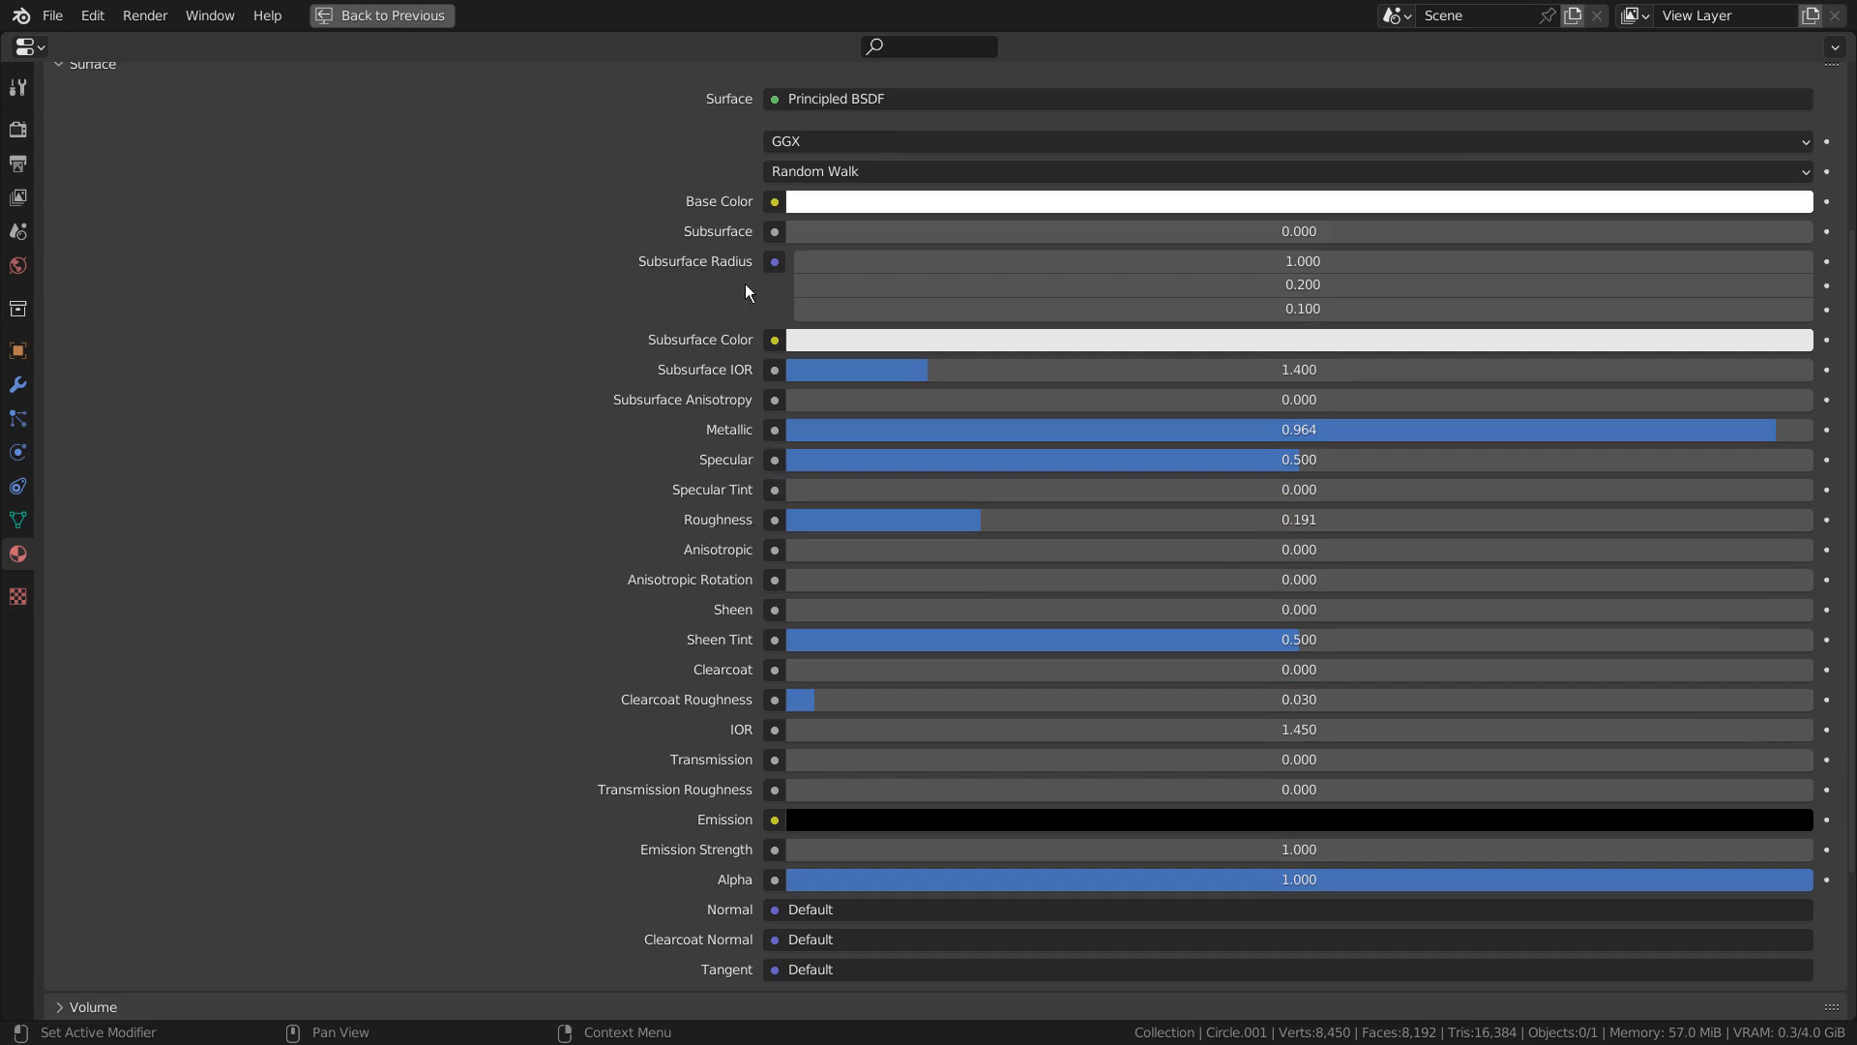
key("ctrl+space")
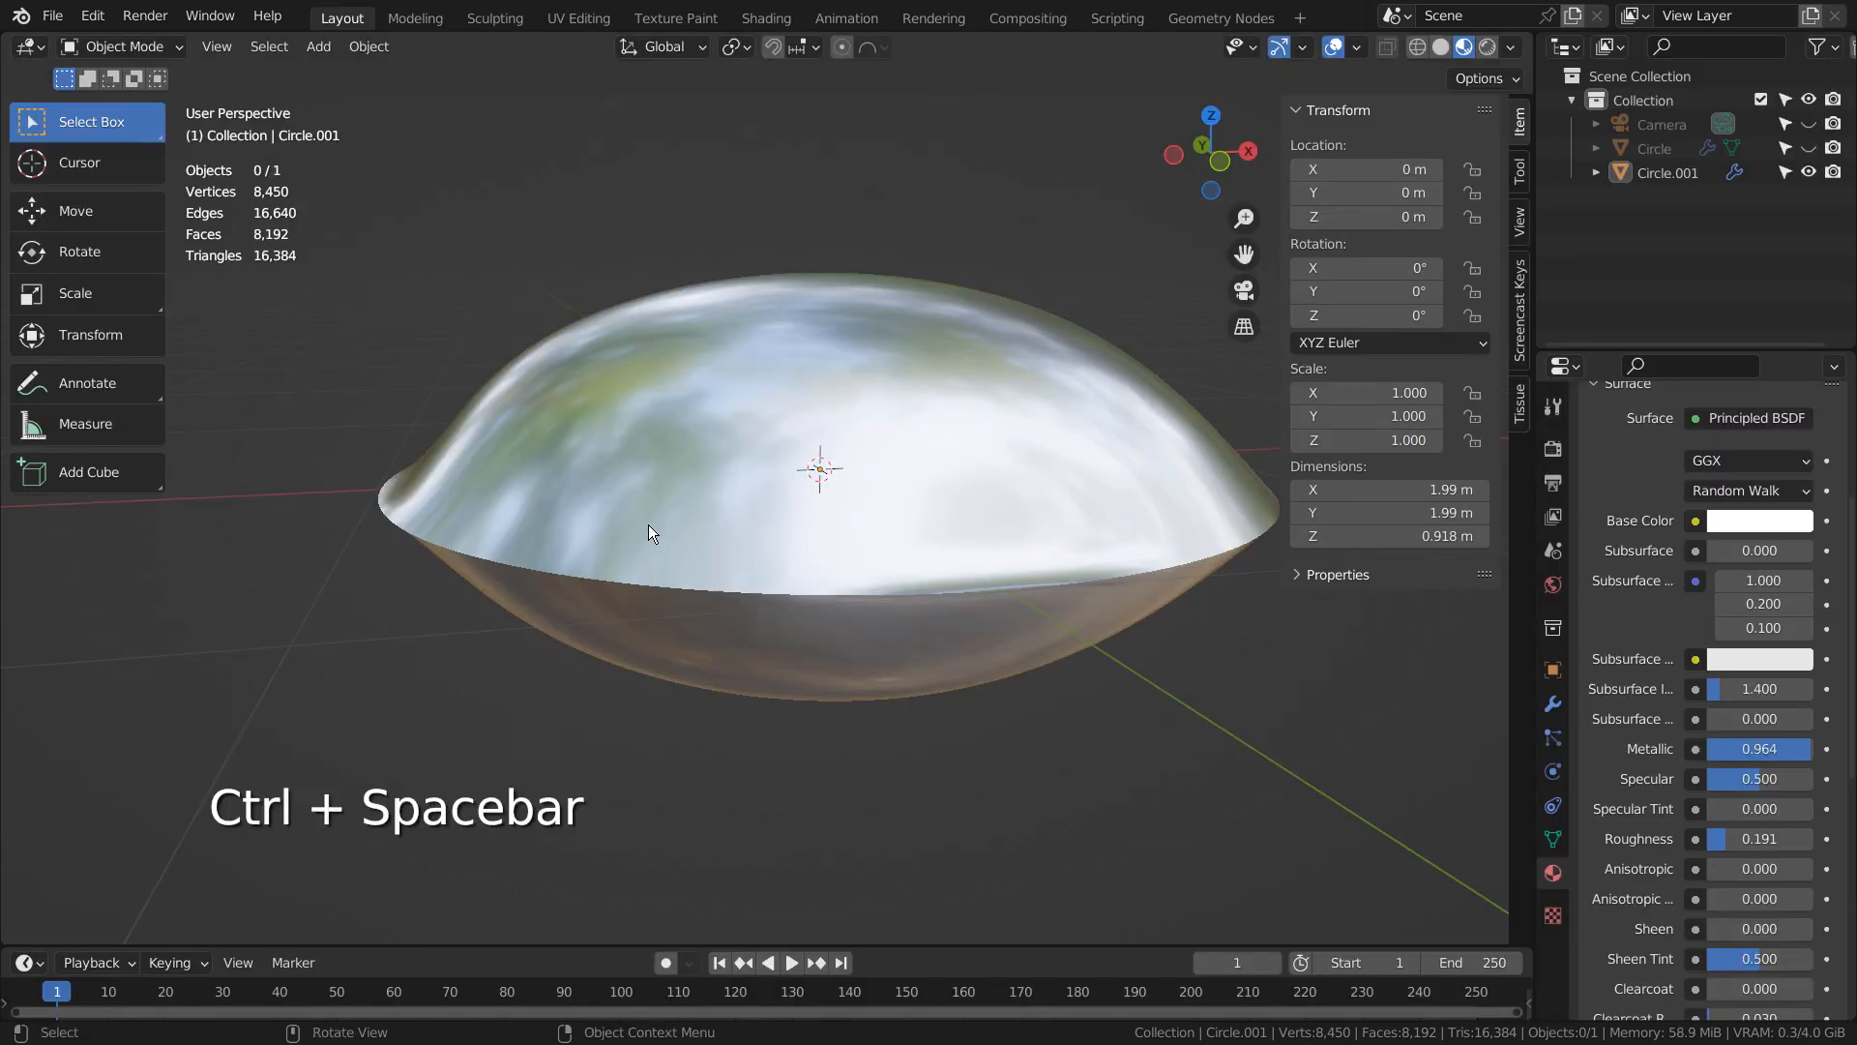
- Raise the saucer's top vertex further along Z with Sphere falloff and a proportional size of about 0.83 m, and leave Edit Mode
left_click(893, 365)
key("Tab")
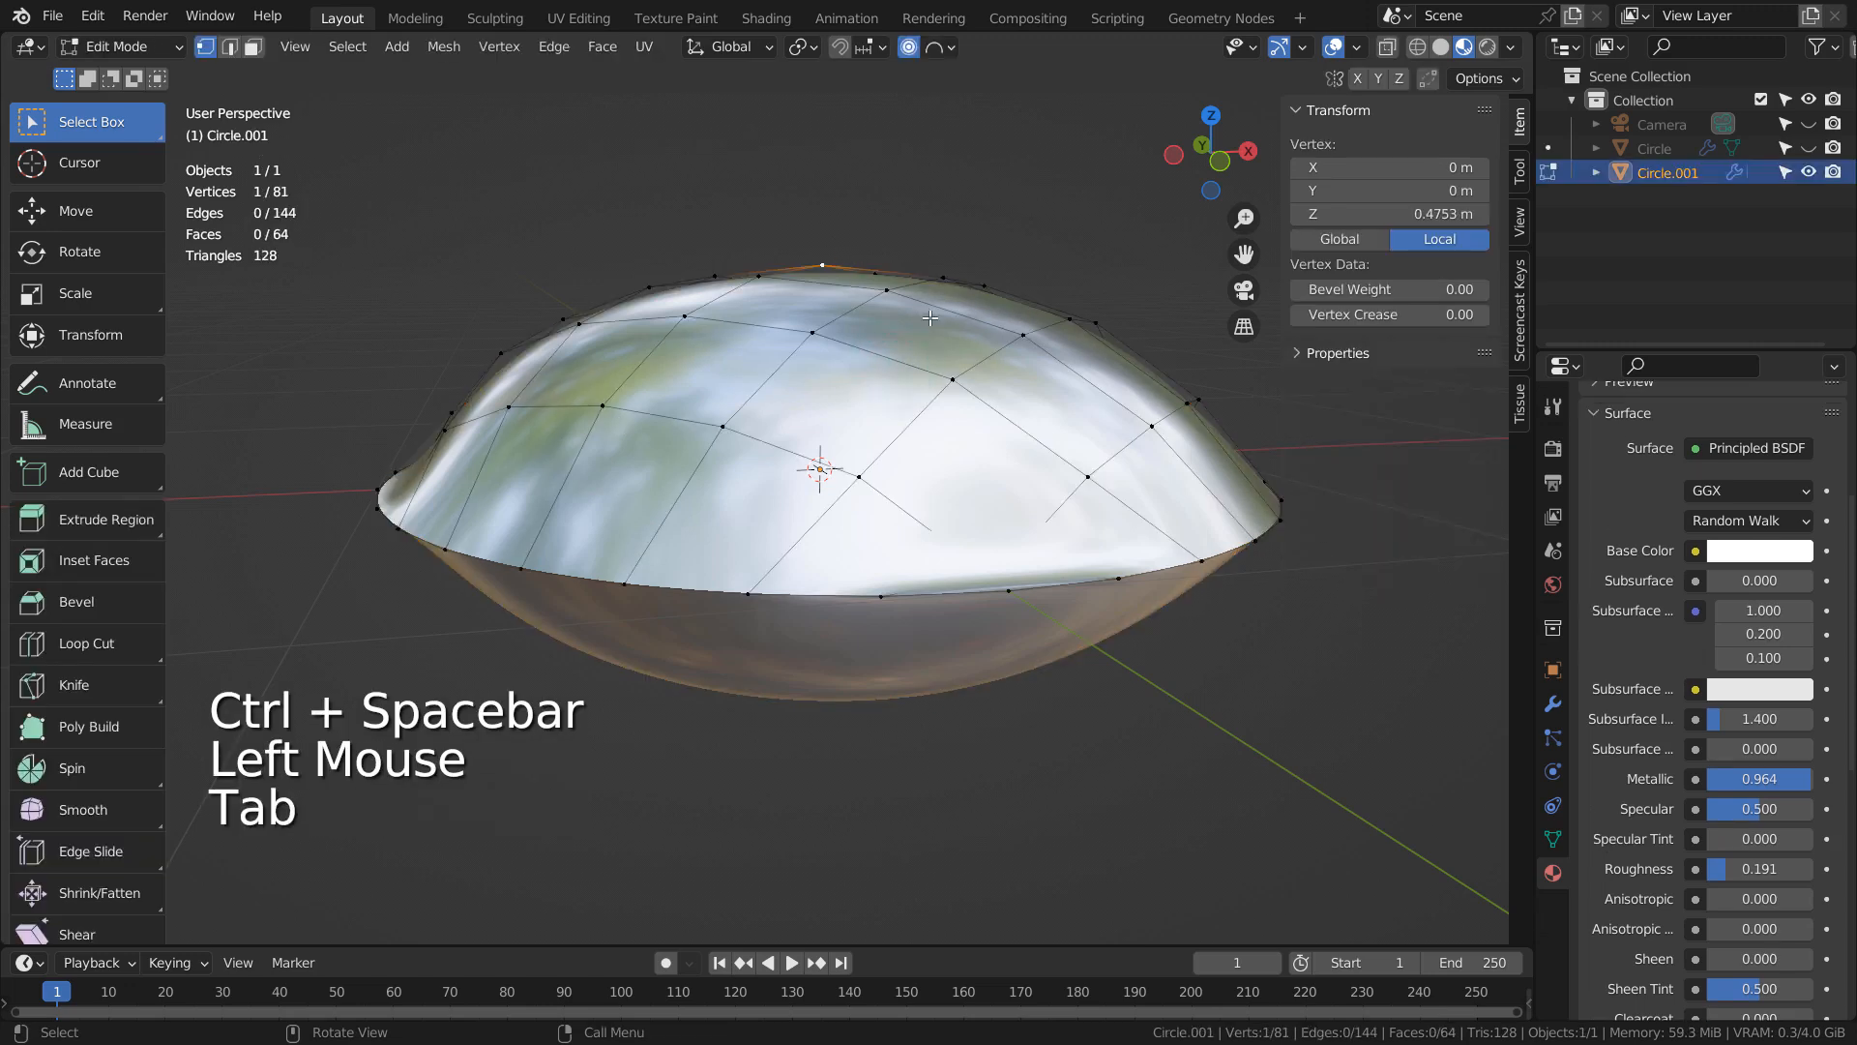
key("g")
key("z")
scroll(923, 295, "up", 2)
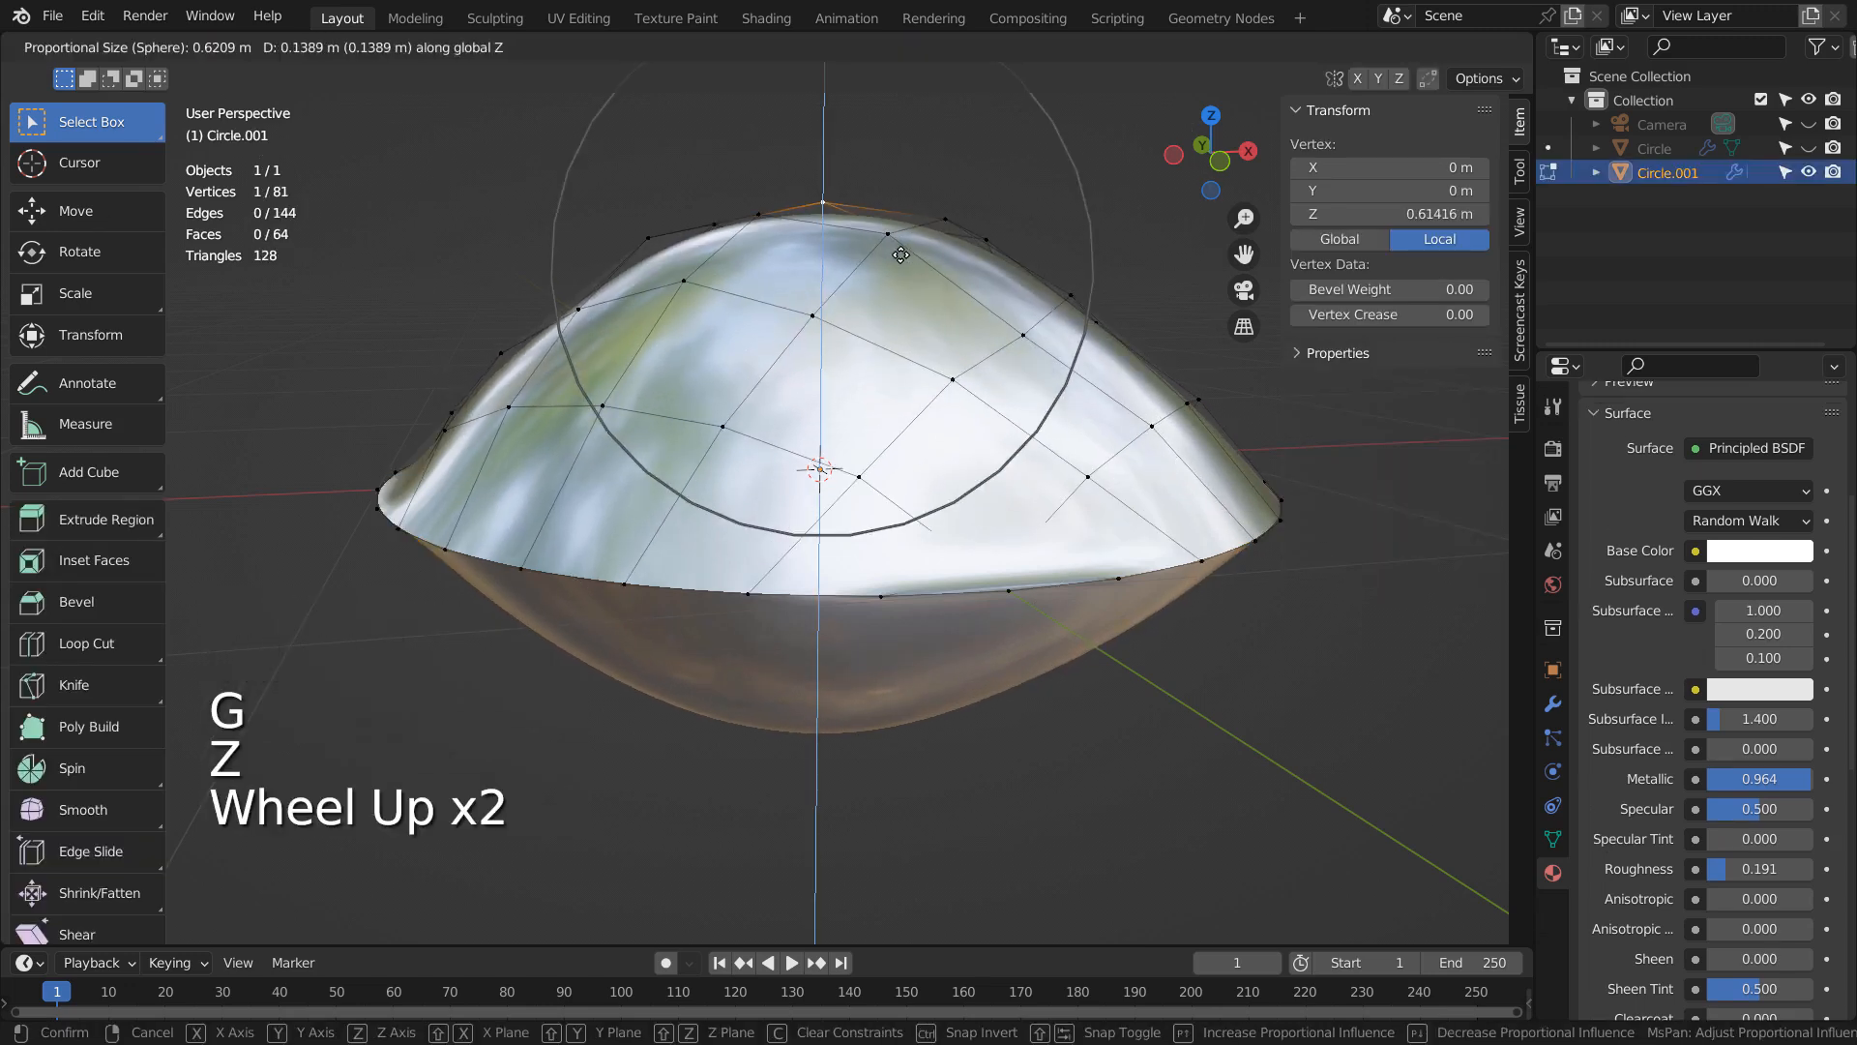
scroll(912, 243, "down", 5)
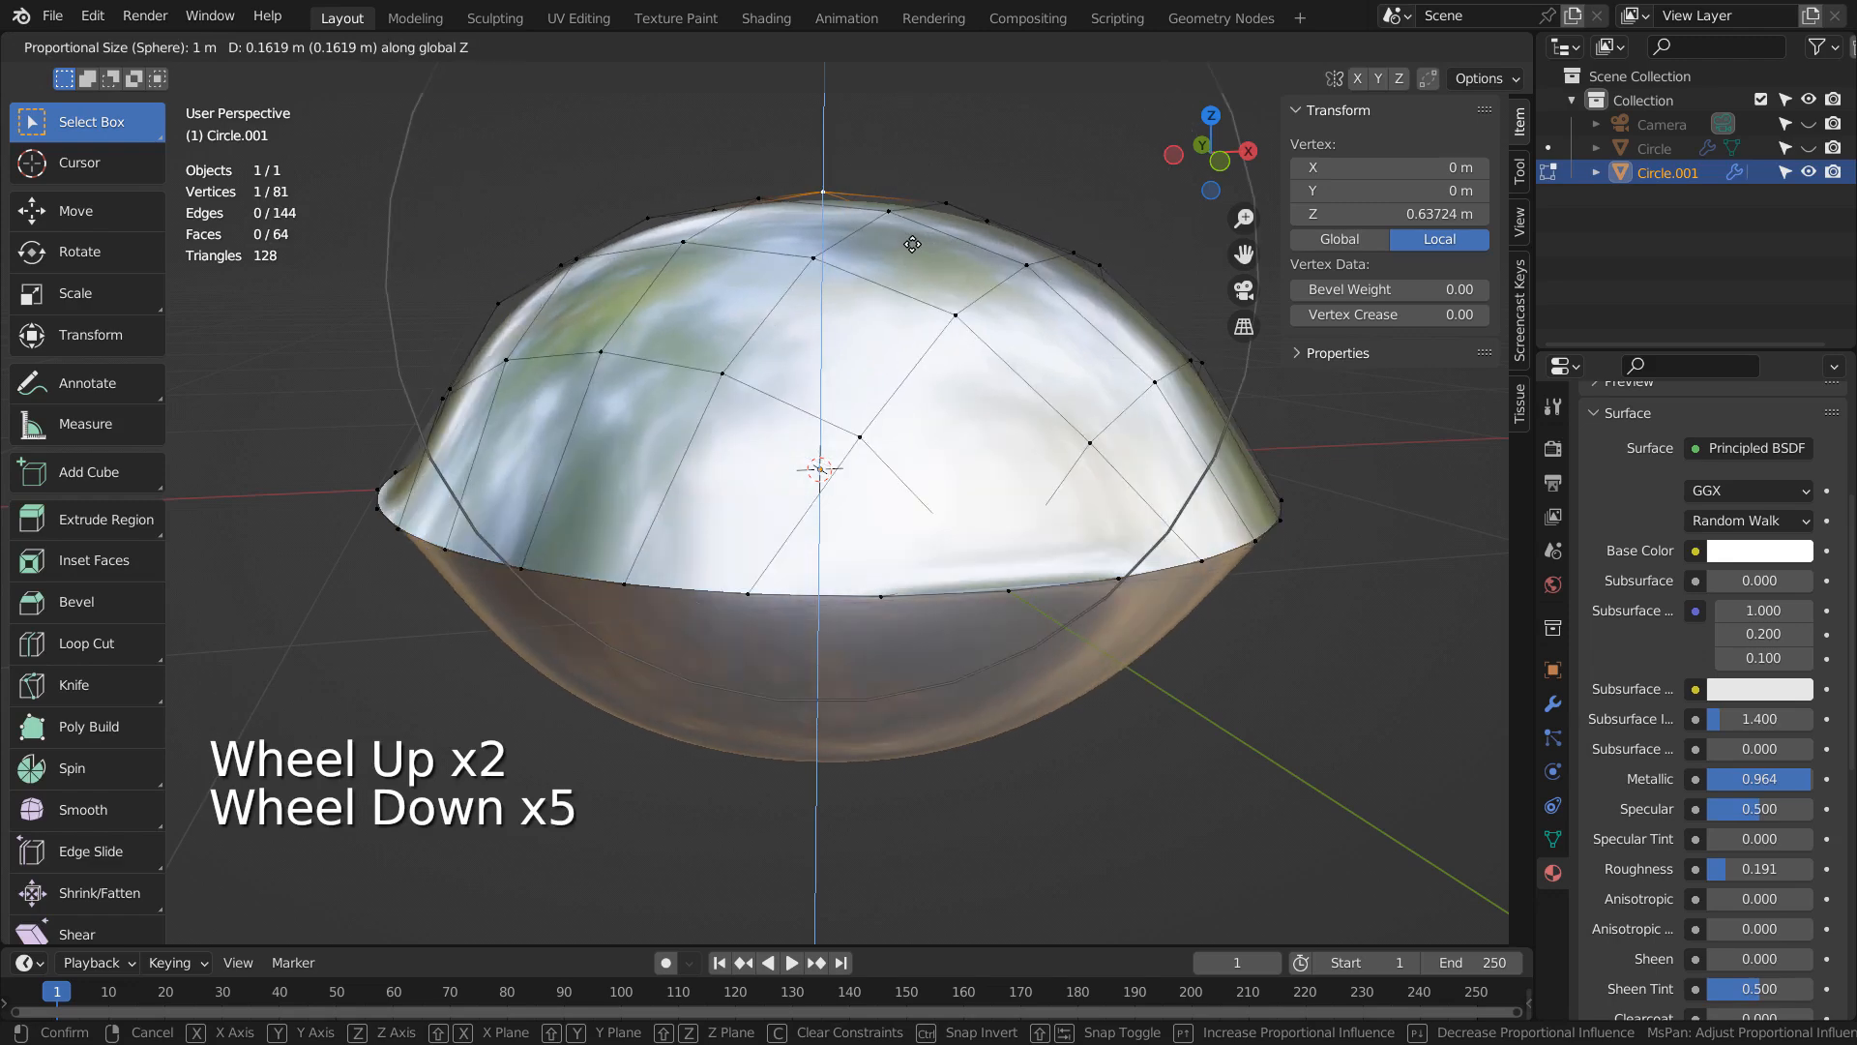
scroll(909, 241, "up", 2)
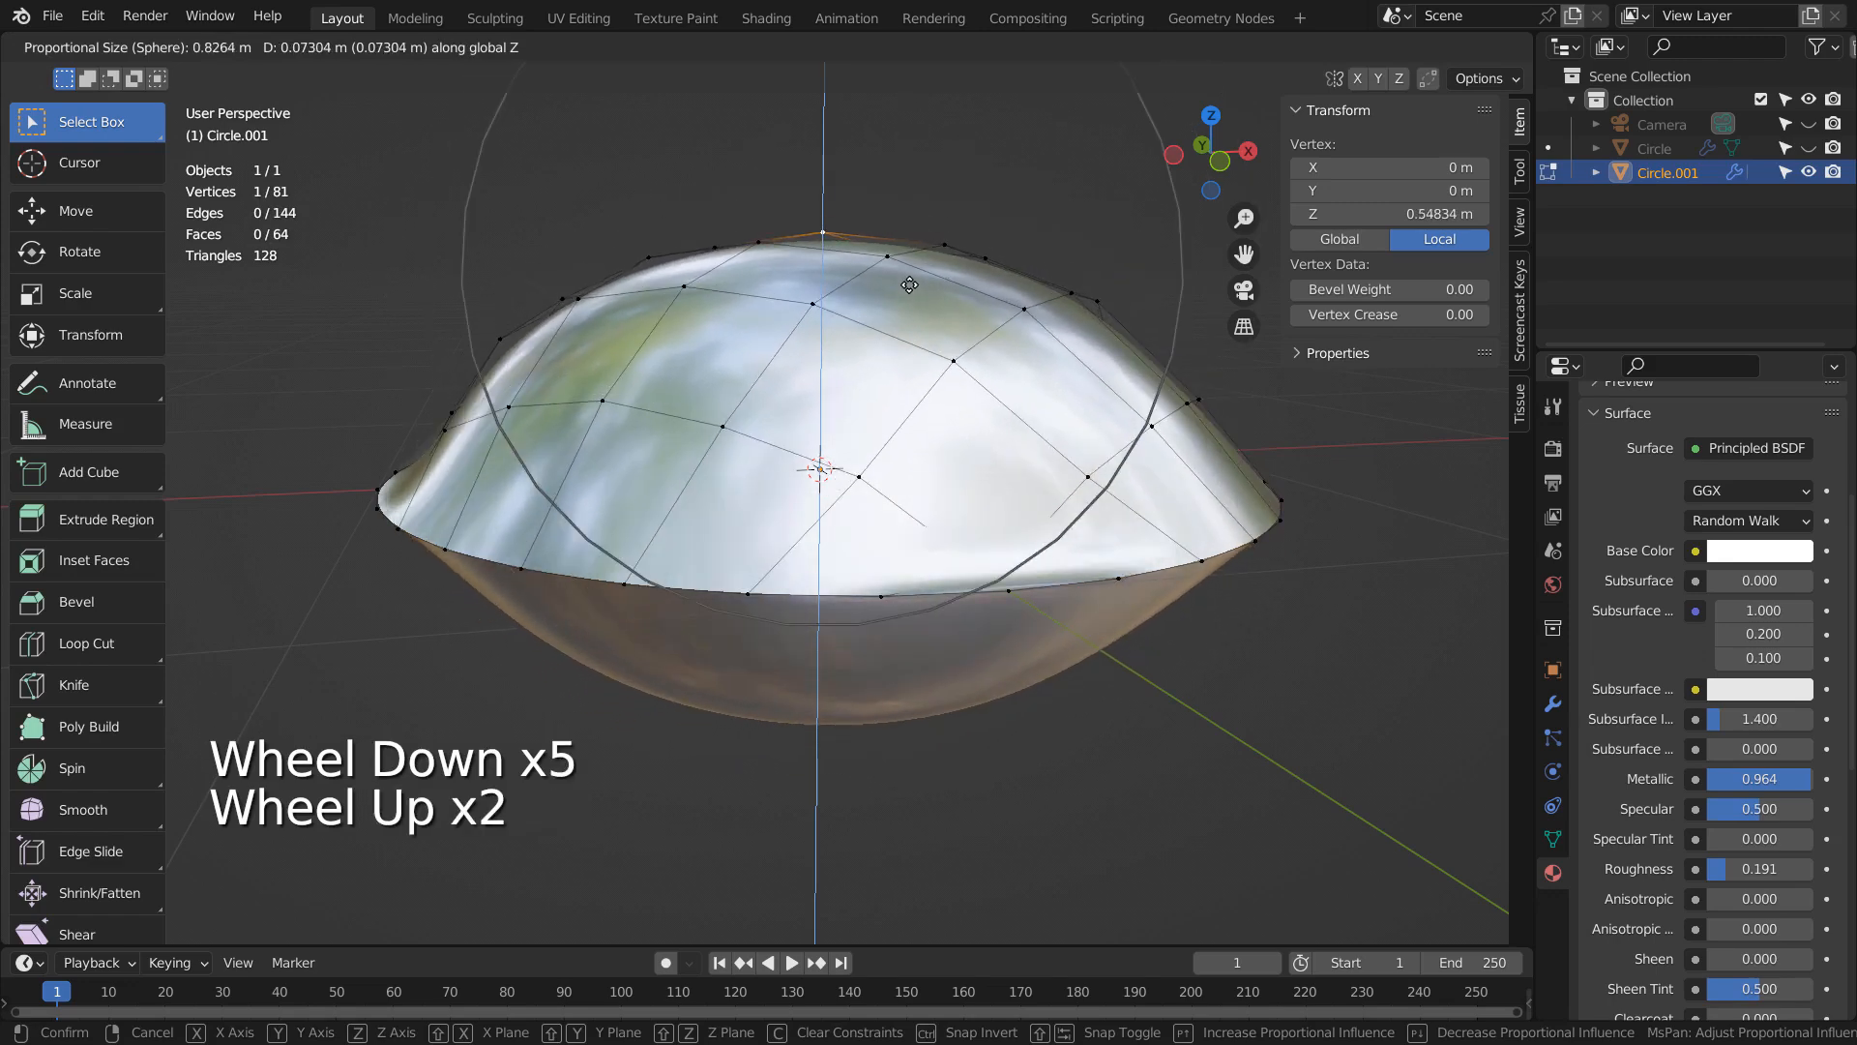
left_click(909, 235)
key("Tab")
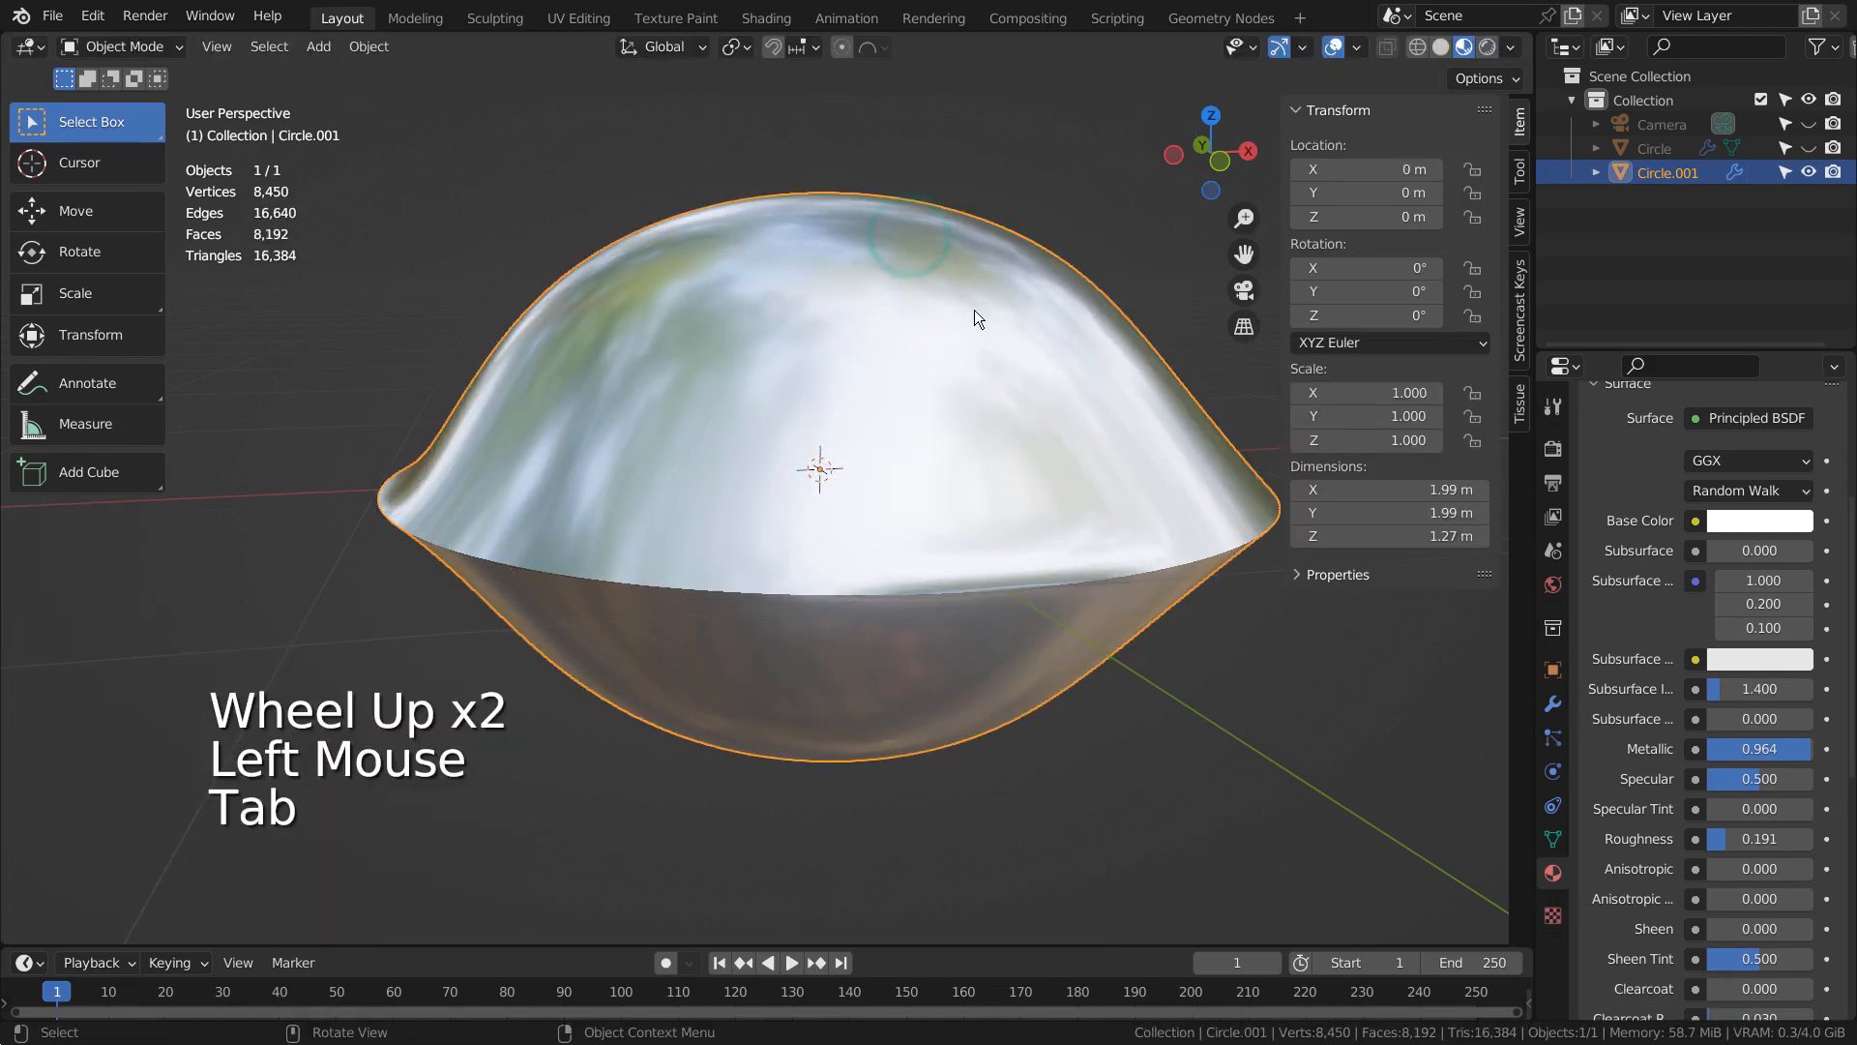
- Delete the remade saucer, and unhide and select the original metallic saucer
key("KP_1")
middle_click_drag(1088, 497, 1031, 691)
scroll(1031, 691, "down", 2)
key("x")
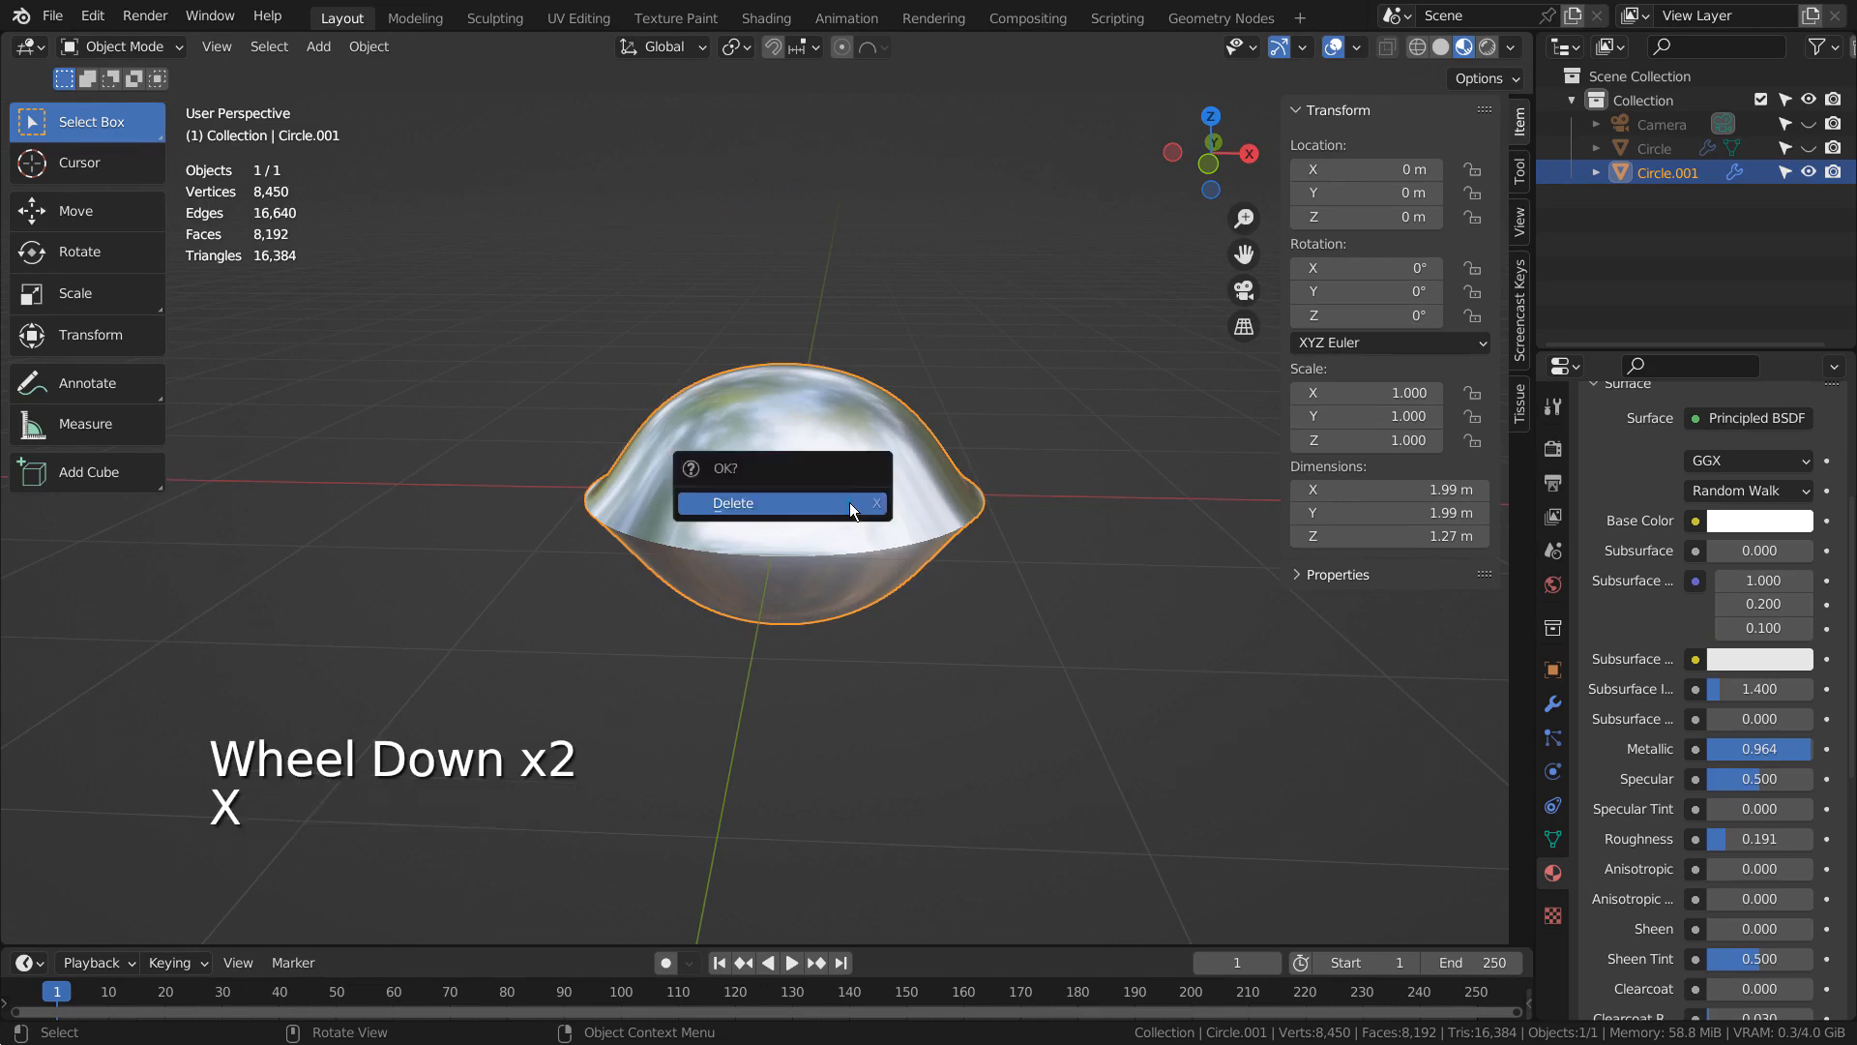
left_click(849, 502)
left_click(1809, 147)
left_click(828, 513)
- Examine the original saucer's base mesh in wireframe with its Mirror and Subdivision modifiers disabled in the viewport, and re-enable both
middle_click_drag(989, 752, 1153, 717)
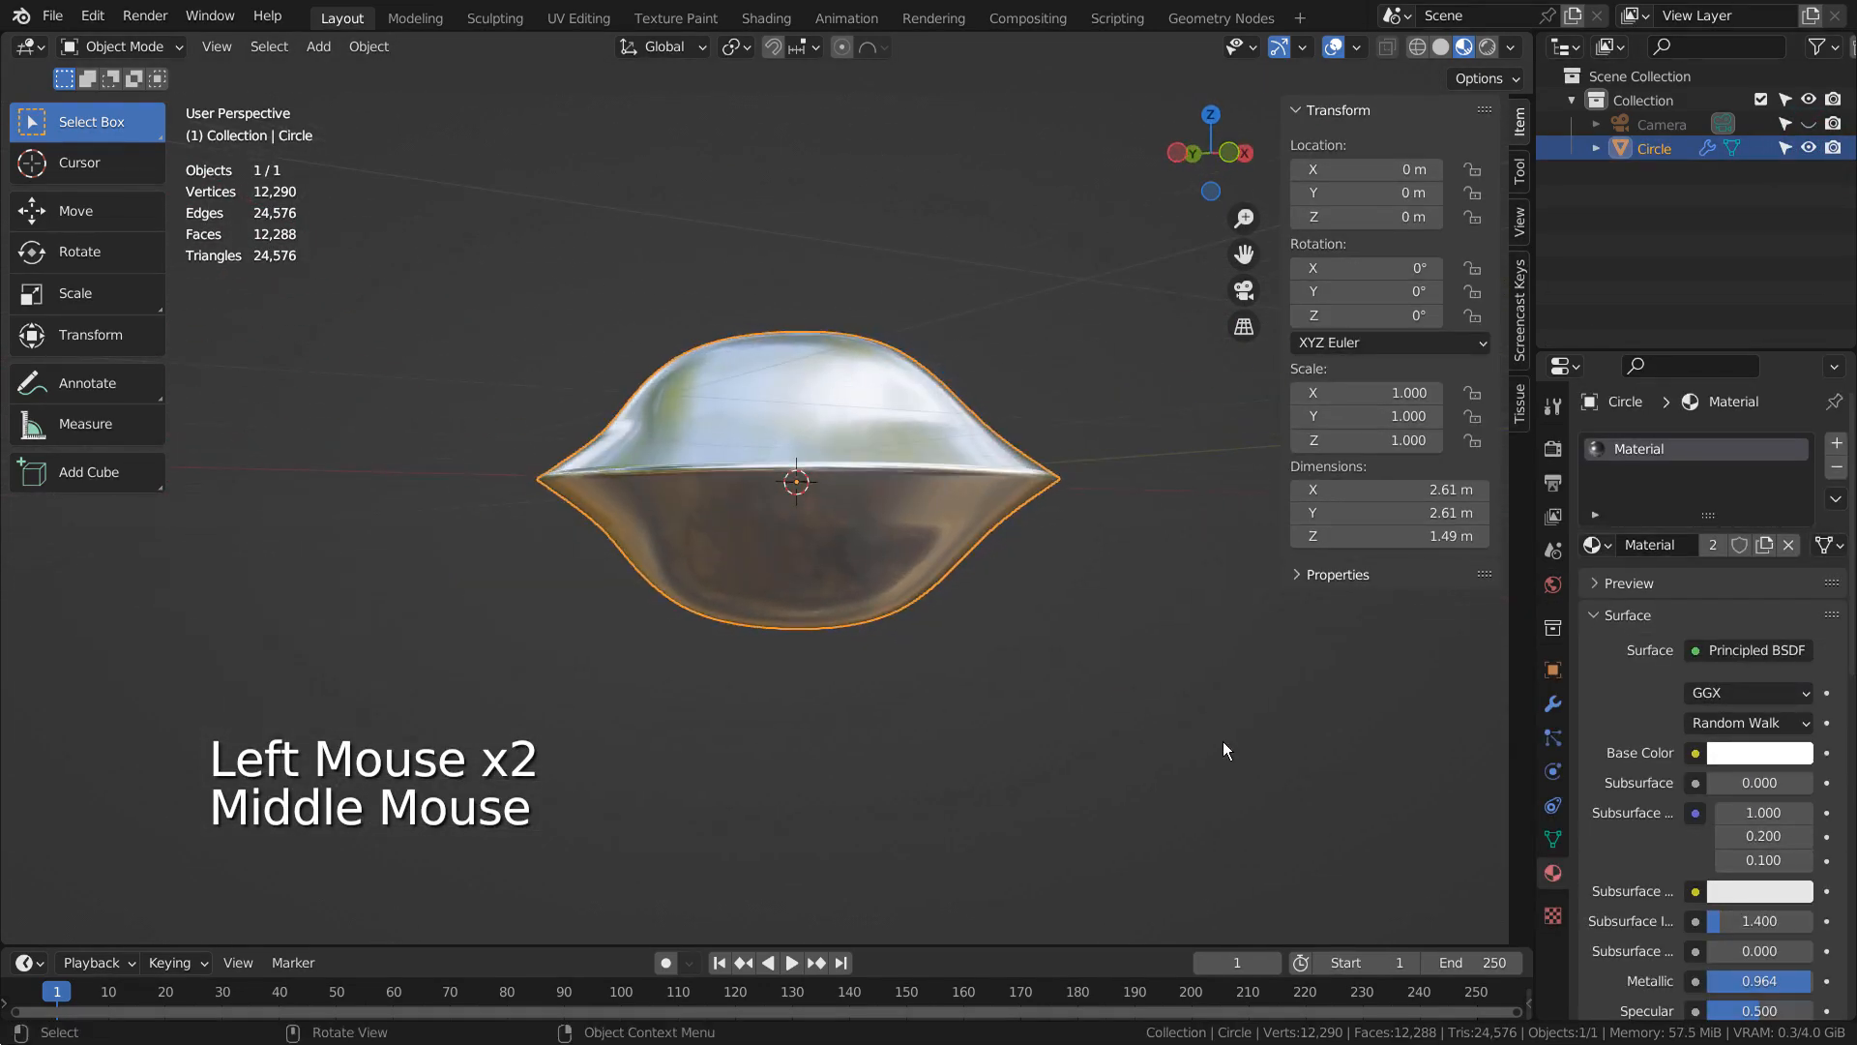
left_click(1553, 705)
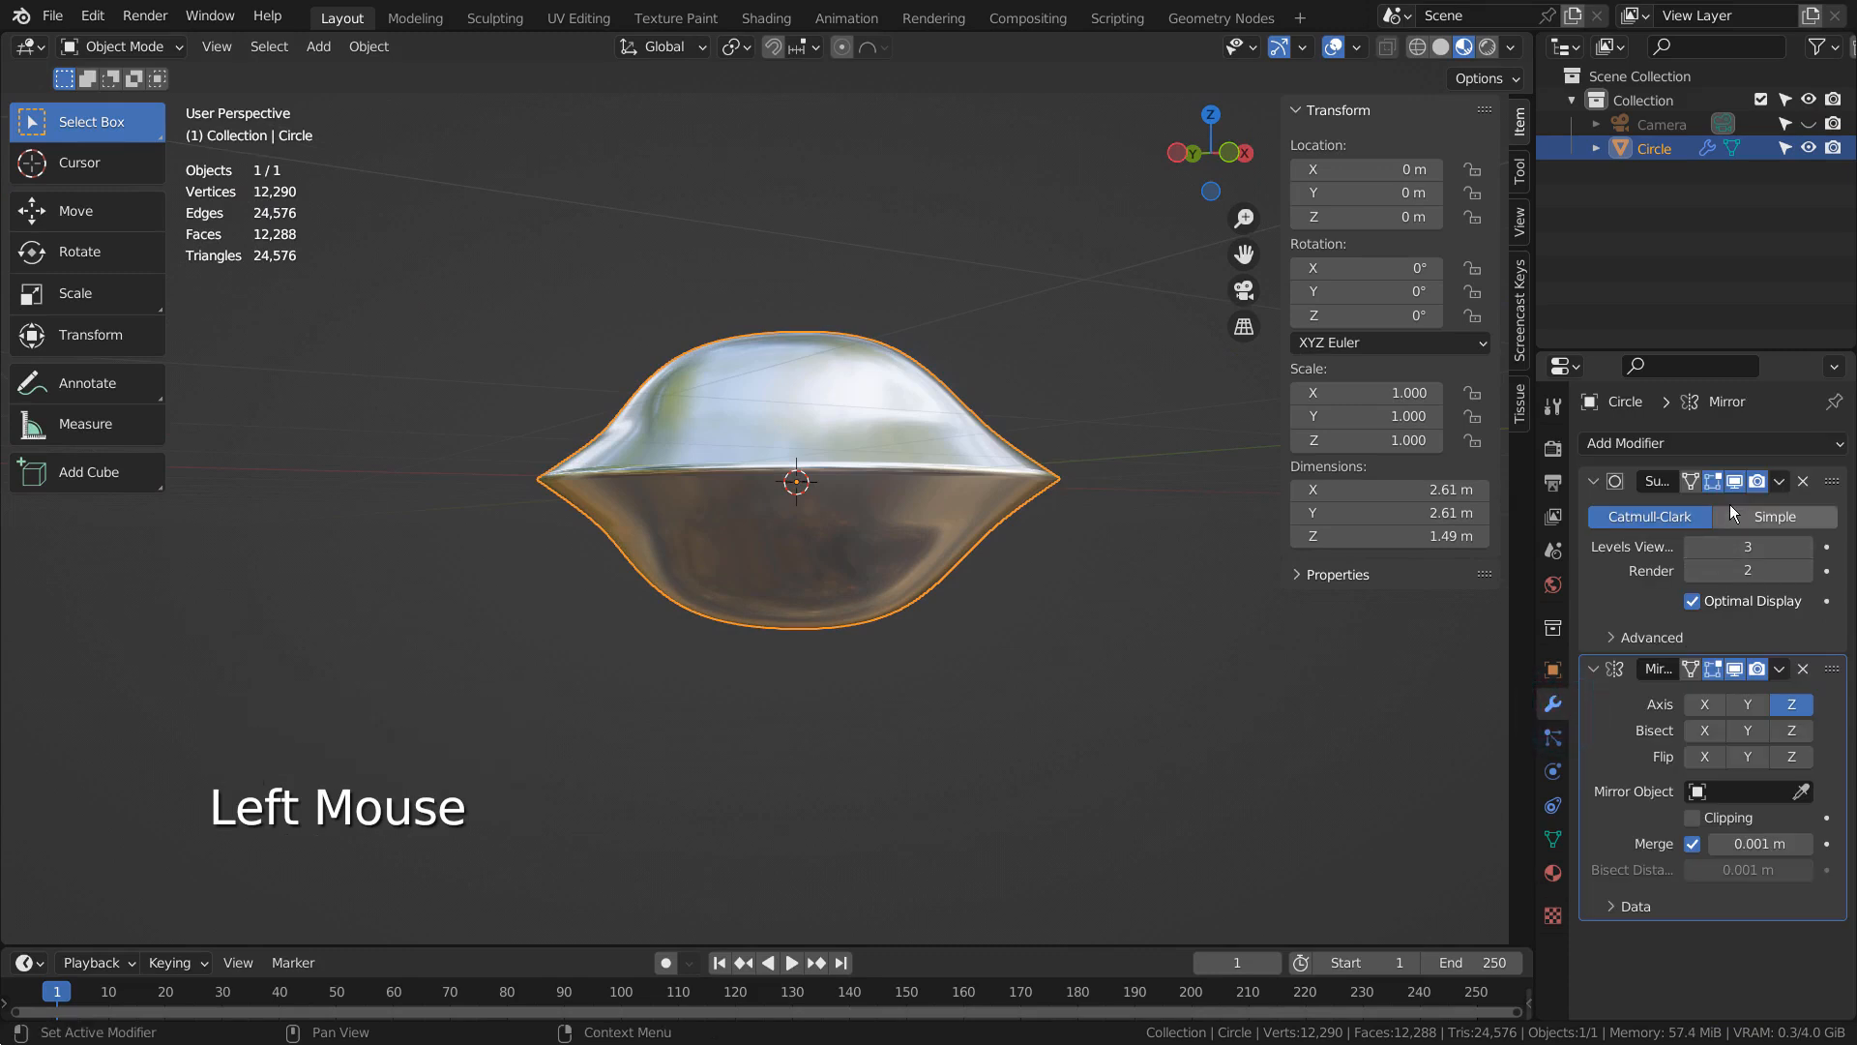
left_click(1737, 670)
left_click(1735, 481)
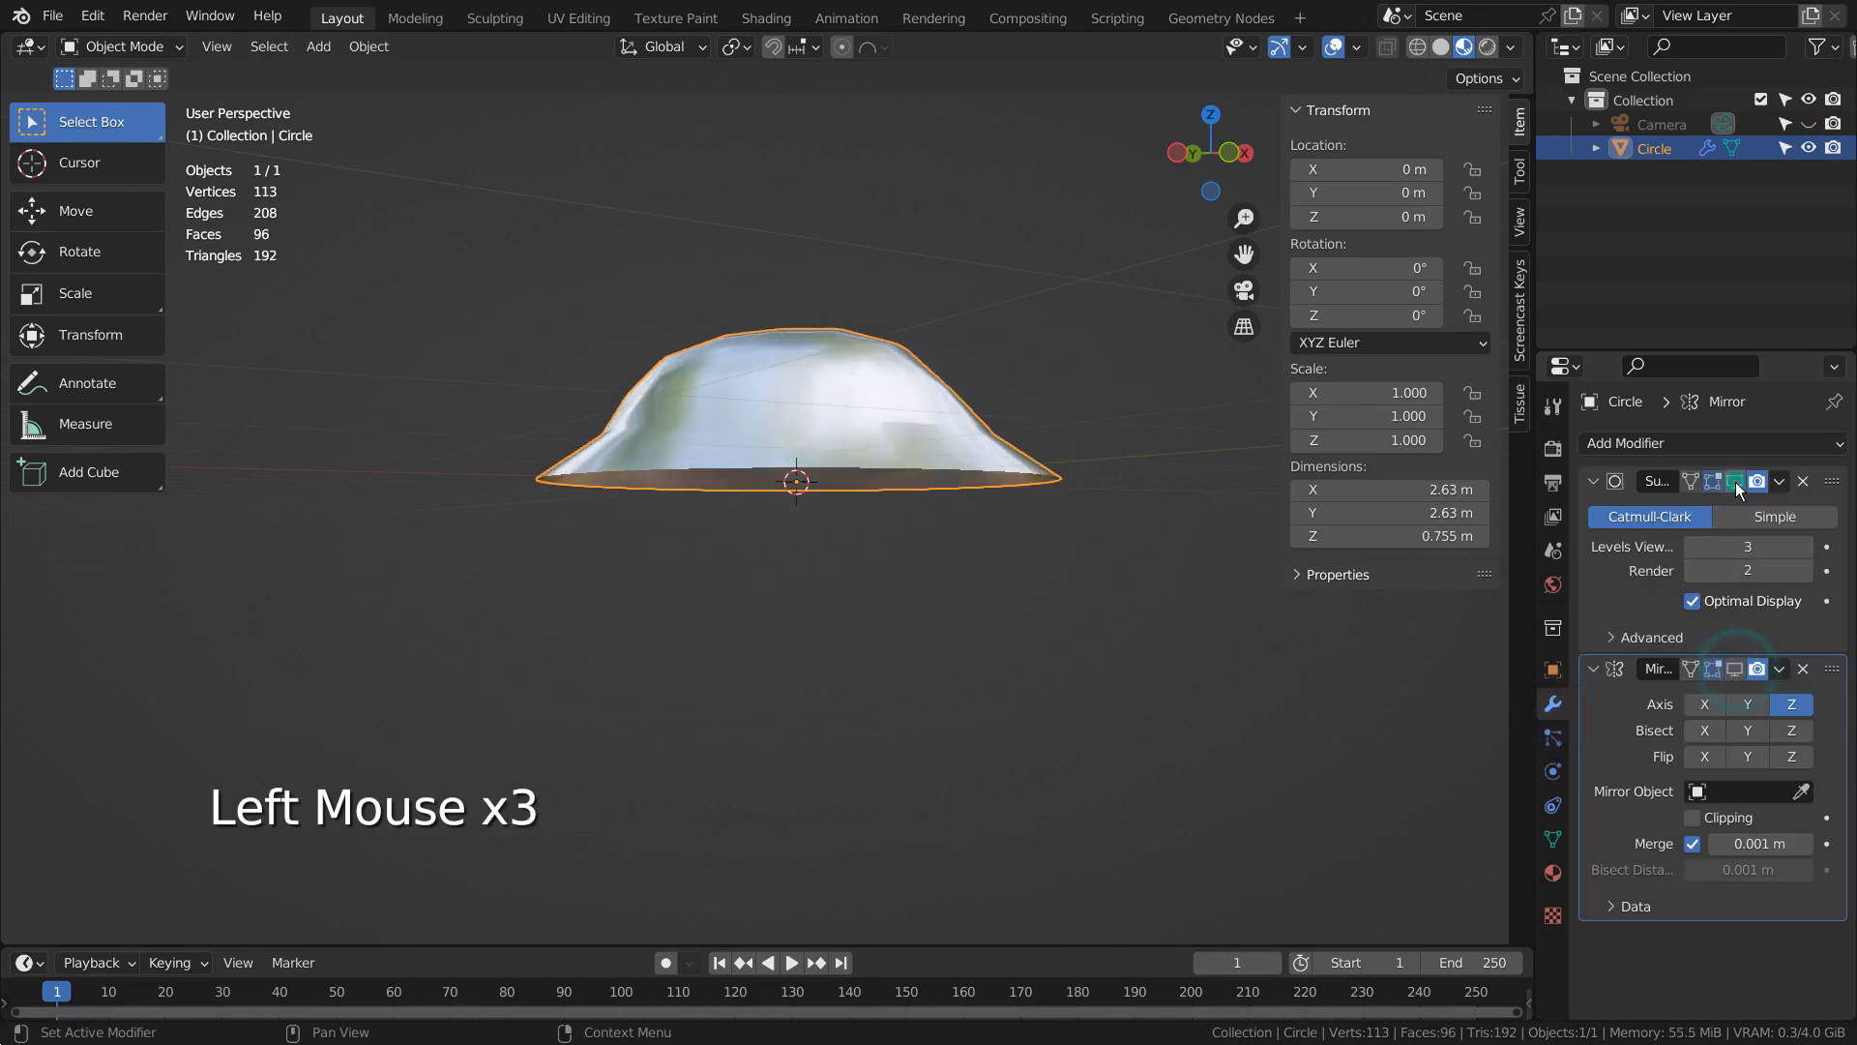
middle_click_drag(1037, 459, 1029, 499)
key("shift+z")
scroll(983, 571, "up", 1)
scroll(983, 571, "up", 1)
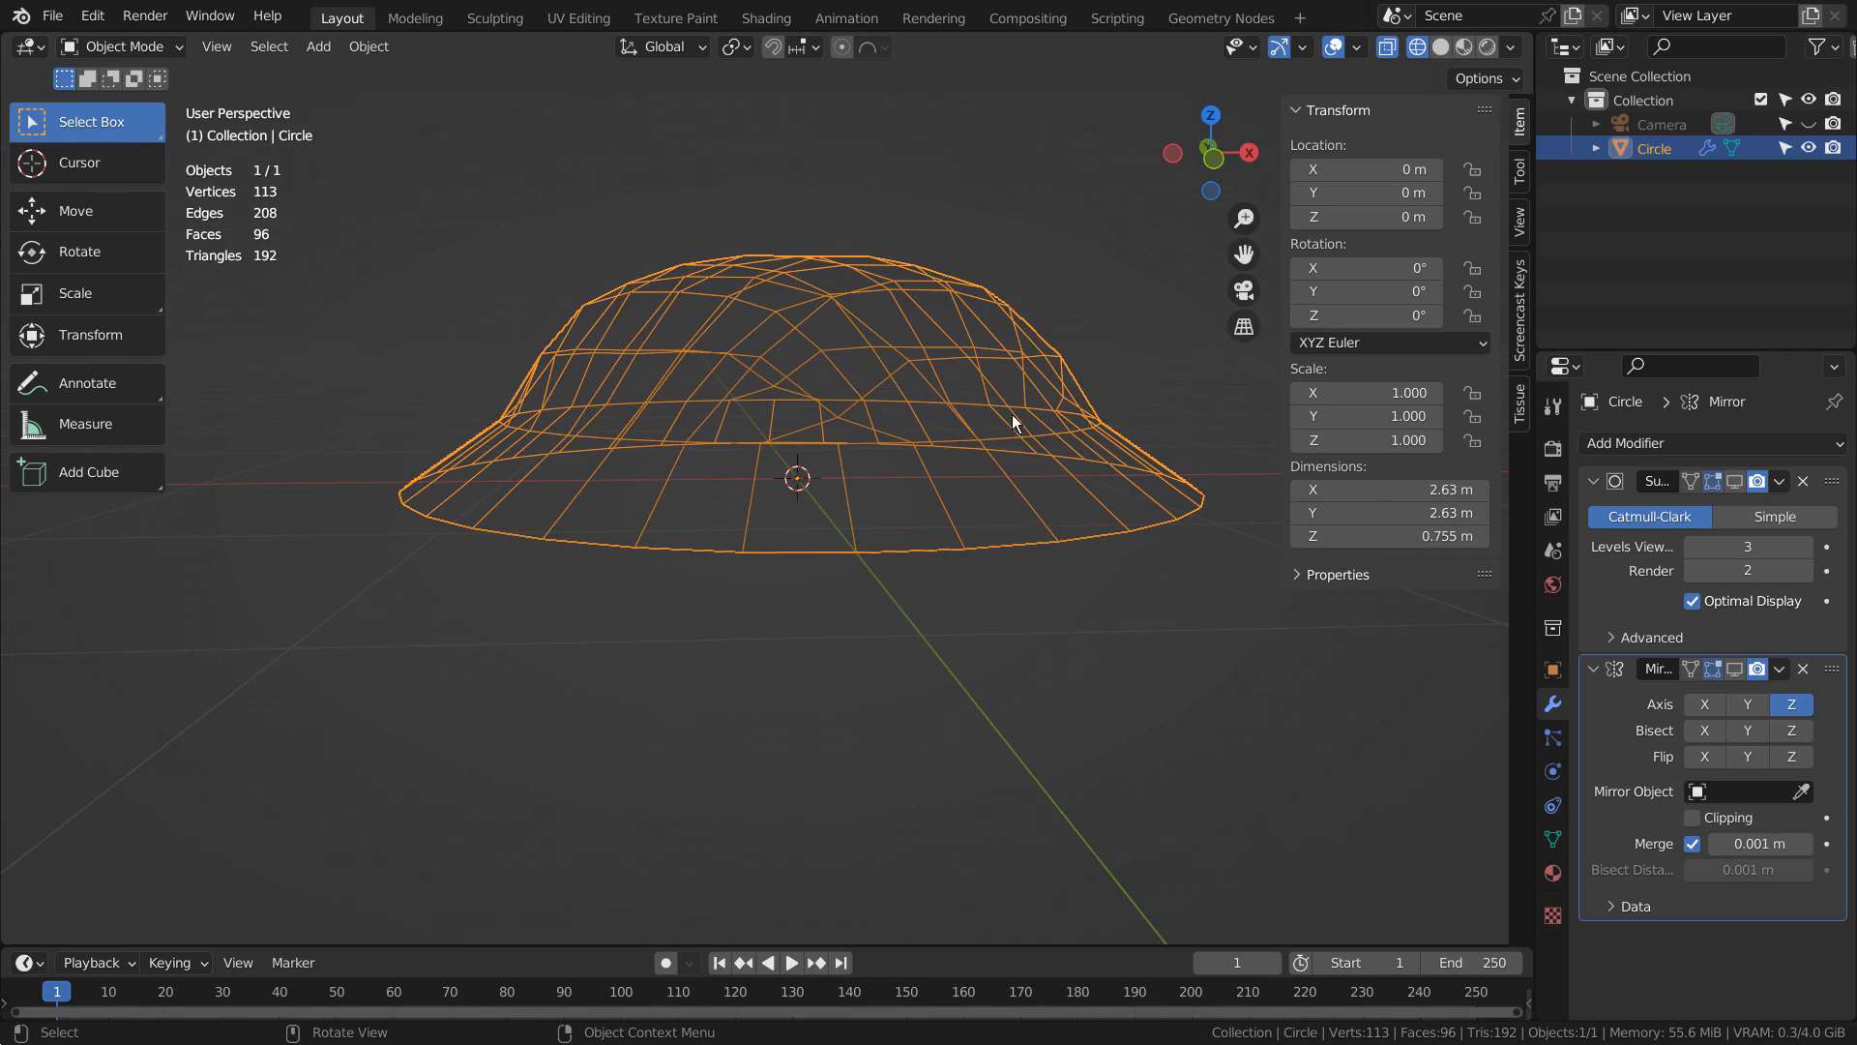
left_click(1736, 481)
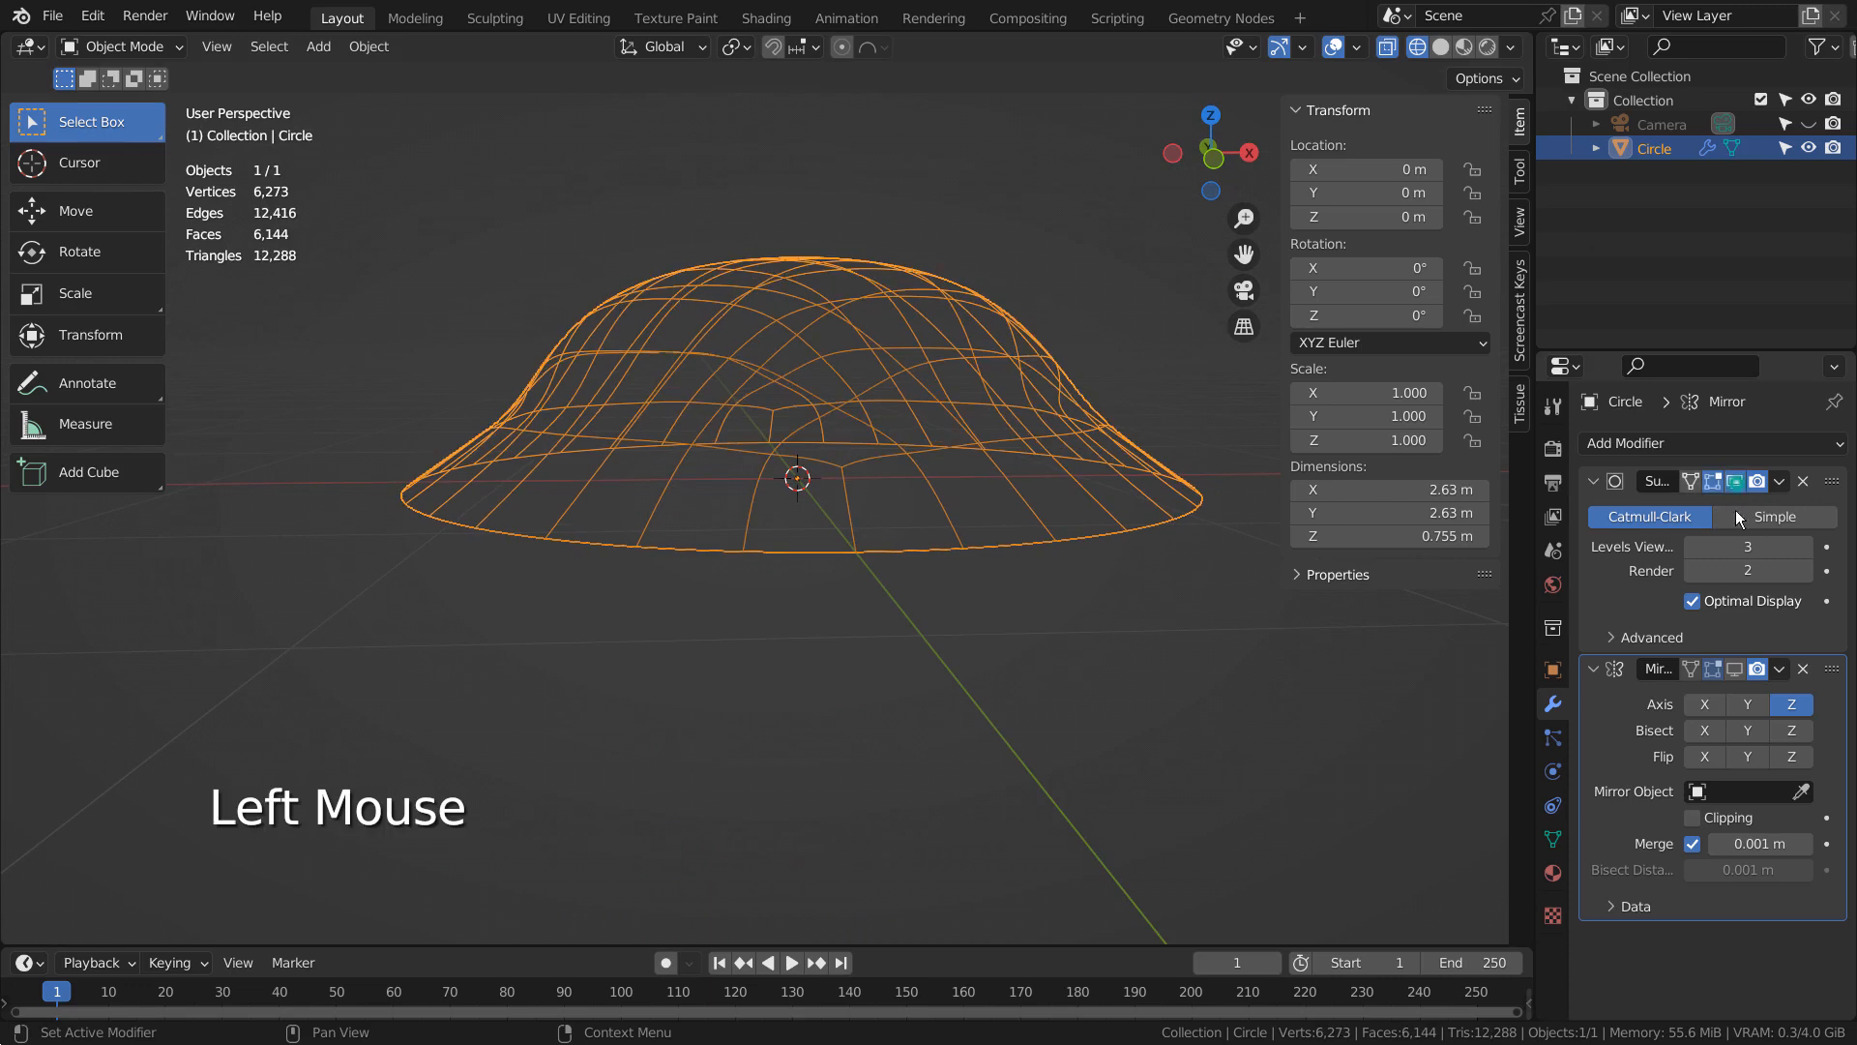
left_click(1734, 669)
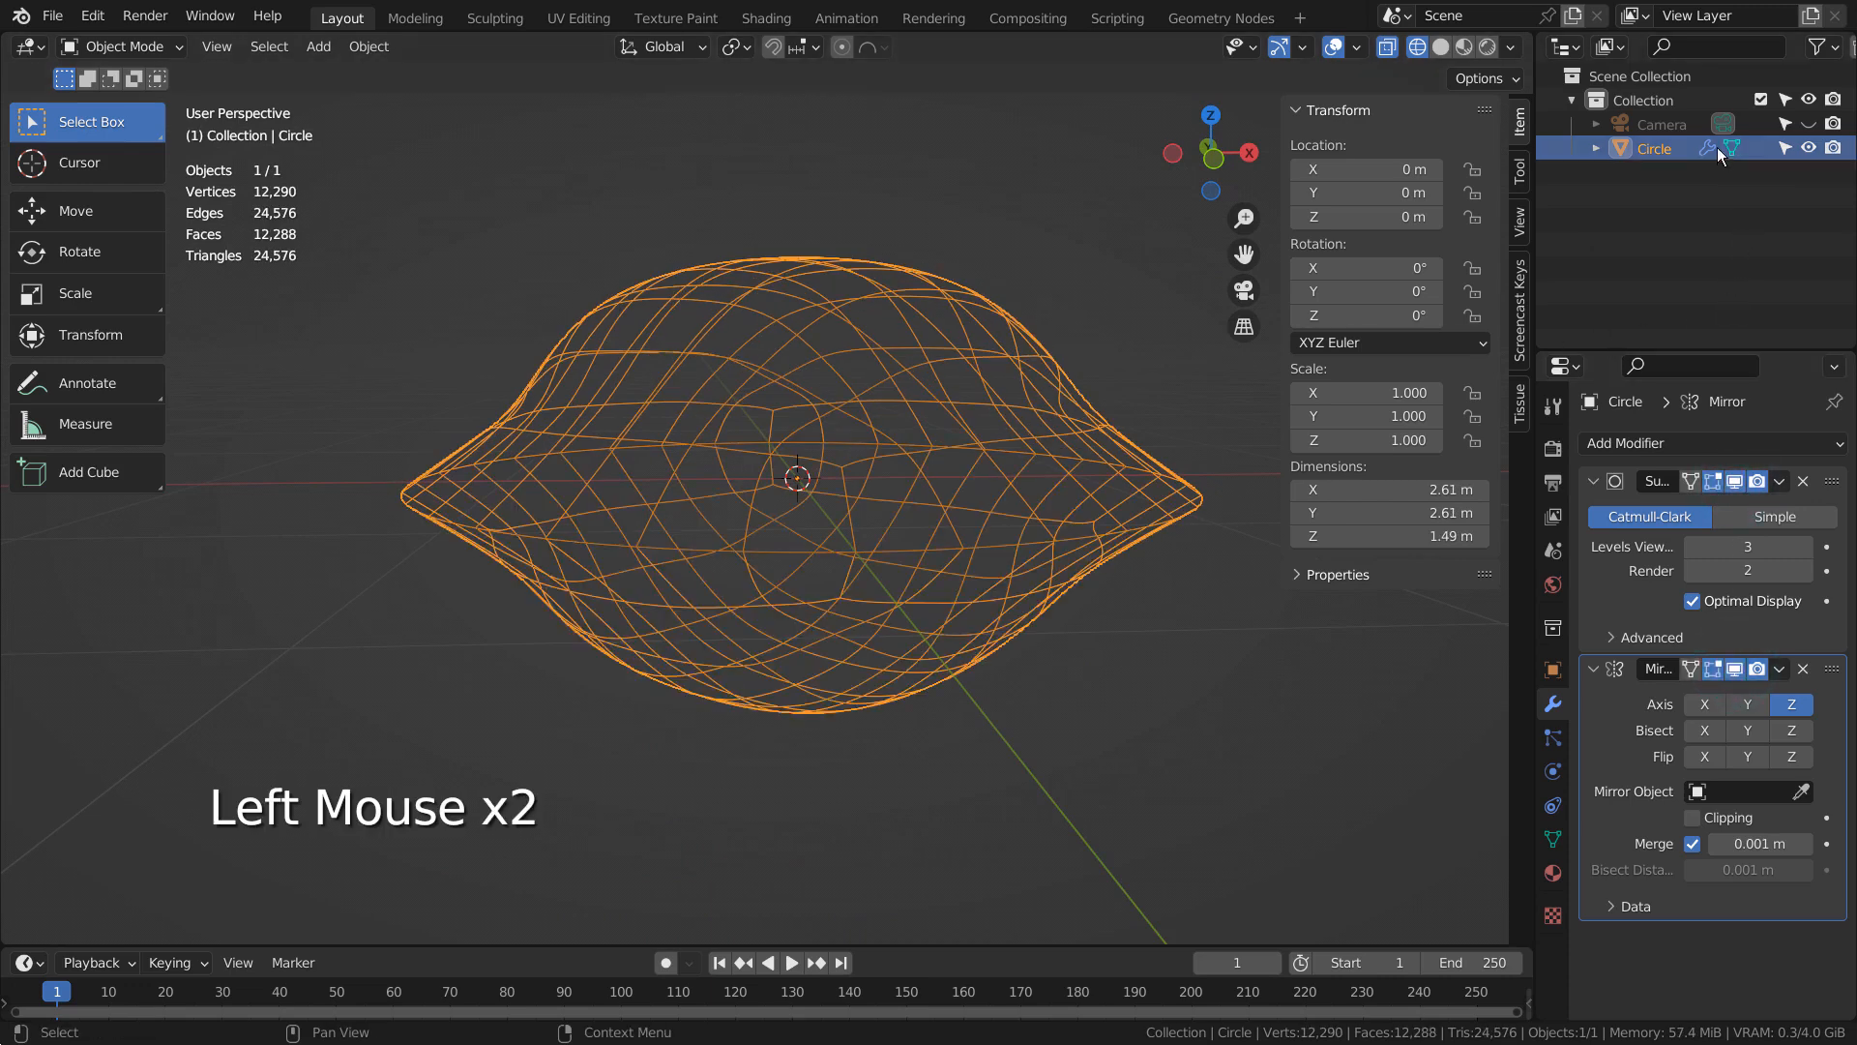
- Hide the original saucer and add a mesh circle with 32 vertices
left_click(1808, 148)
middle_click_drag(840, 380, 820, 427)
key("shift+a")
mouse_move(820, 428)
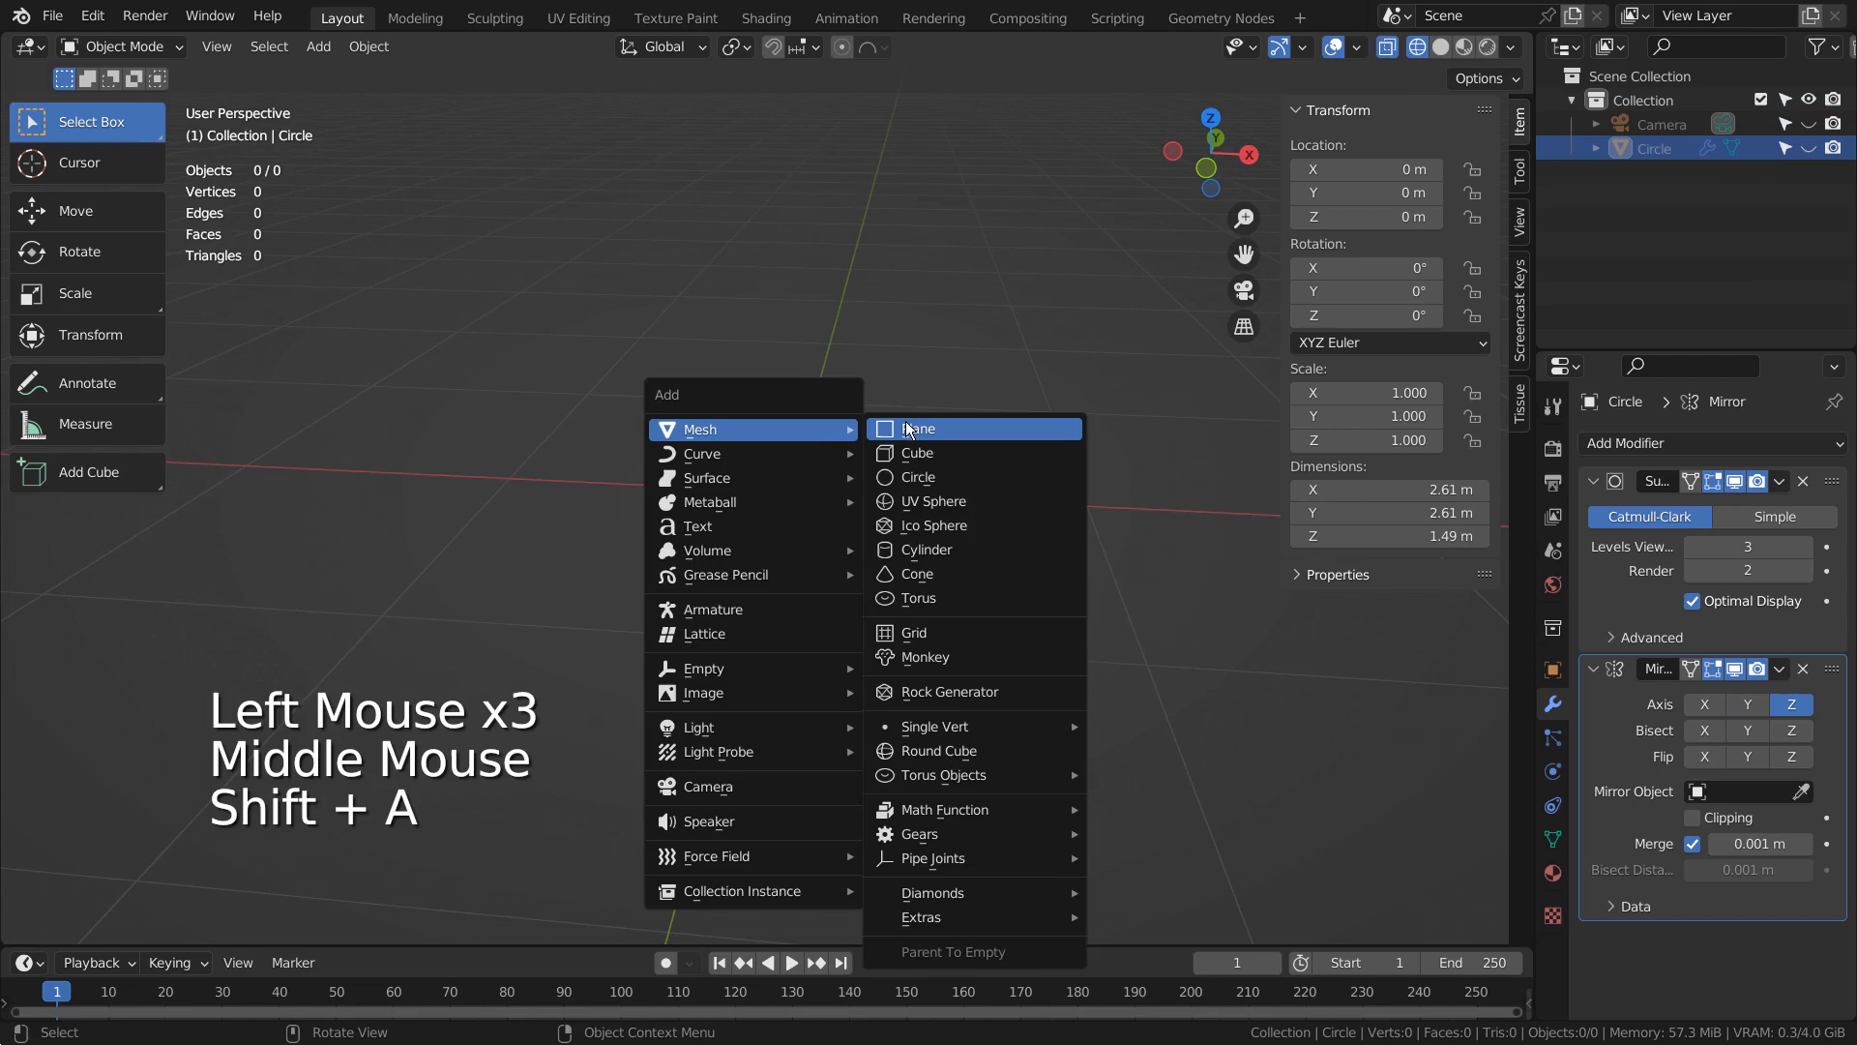
left_click(919, 477)
- Fill the new 32-vertex circle in Edit Mode using Grid Fill with a span of 8
key("Tab")
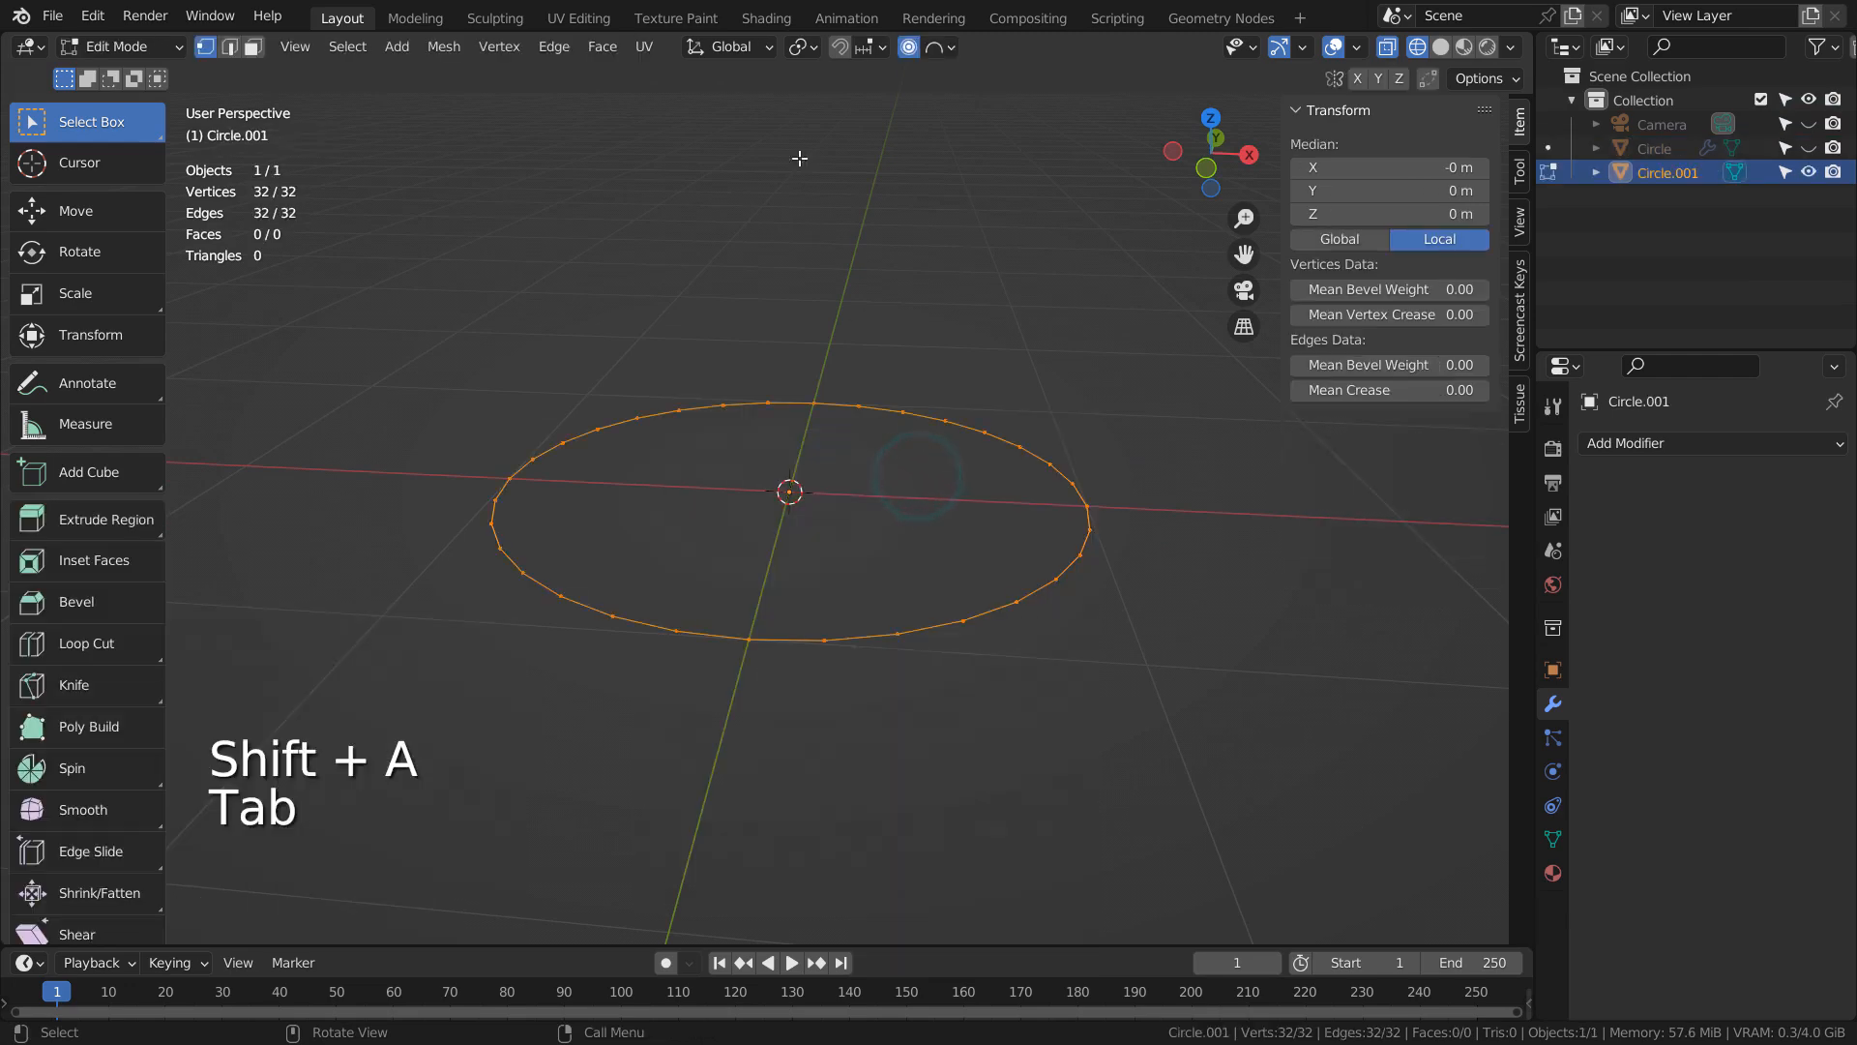
left_click(604, 47)
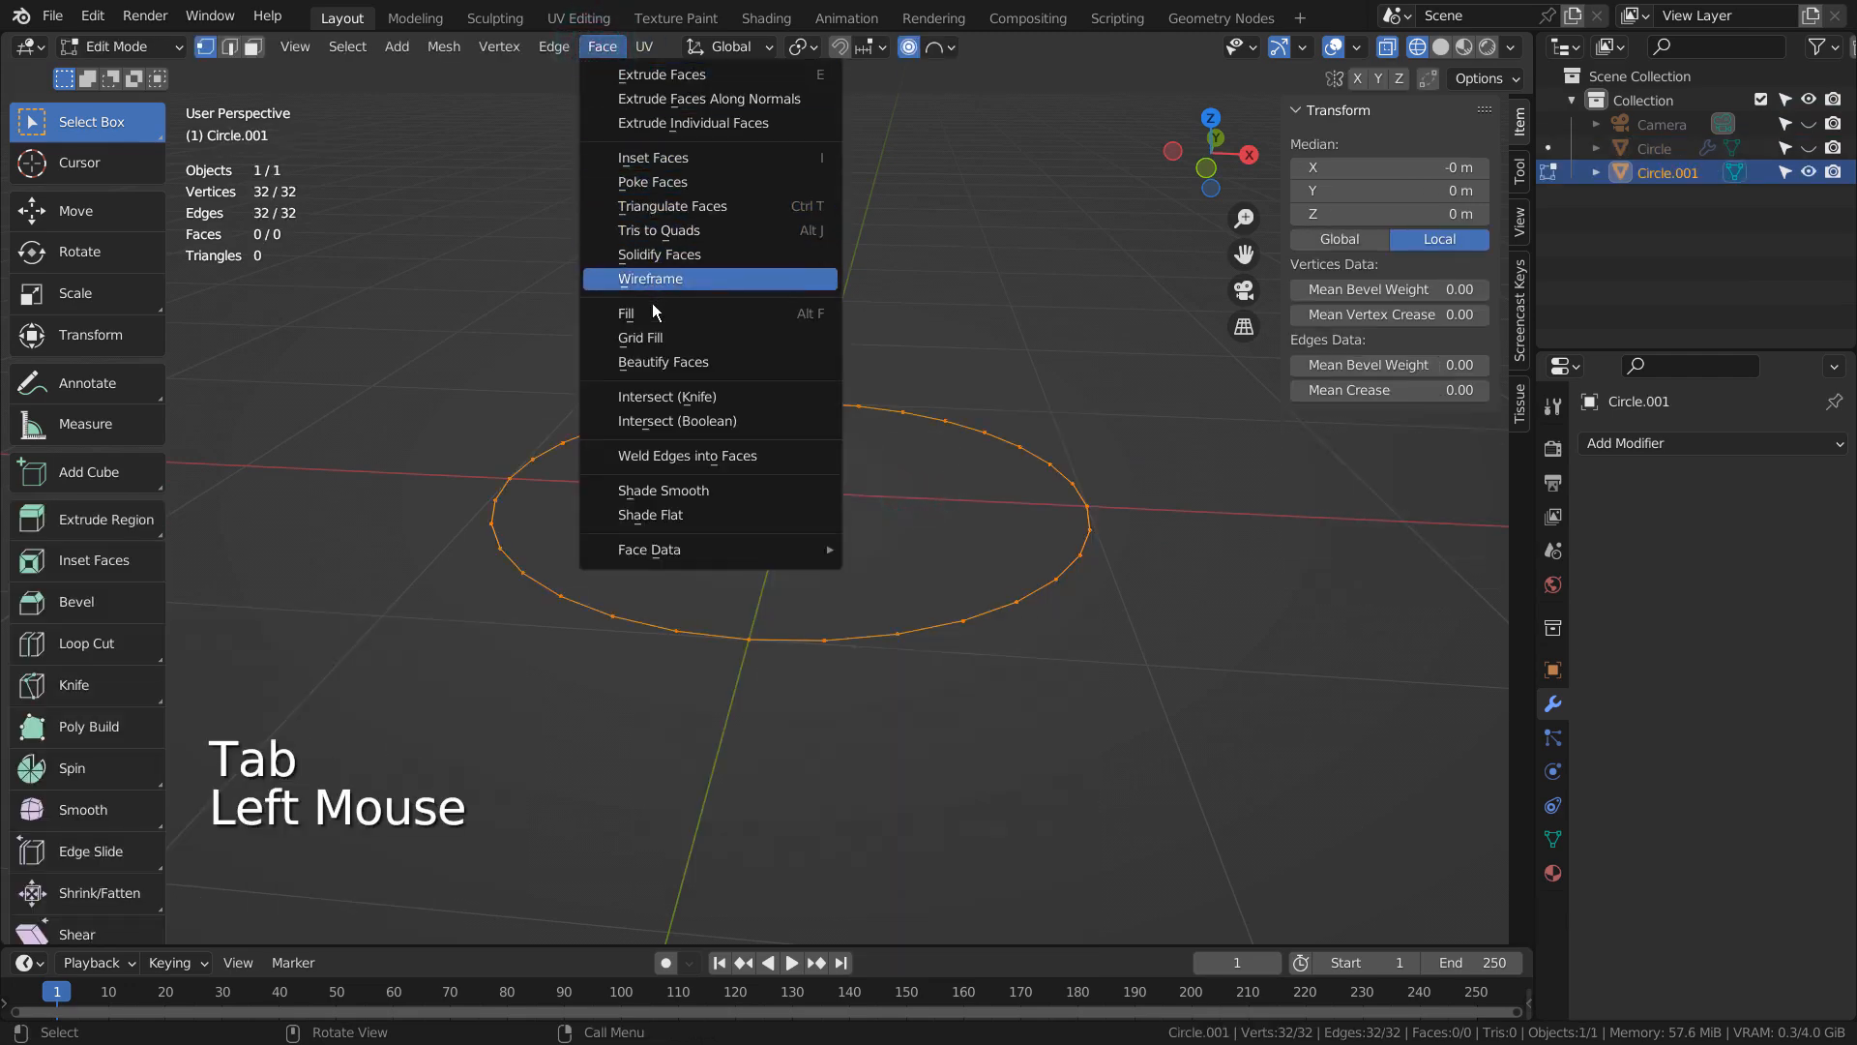
left_click(657, 337)
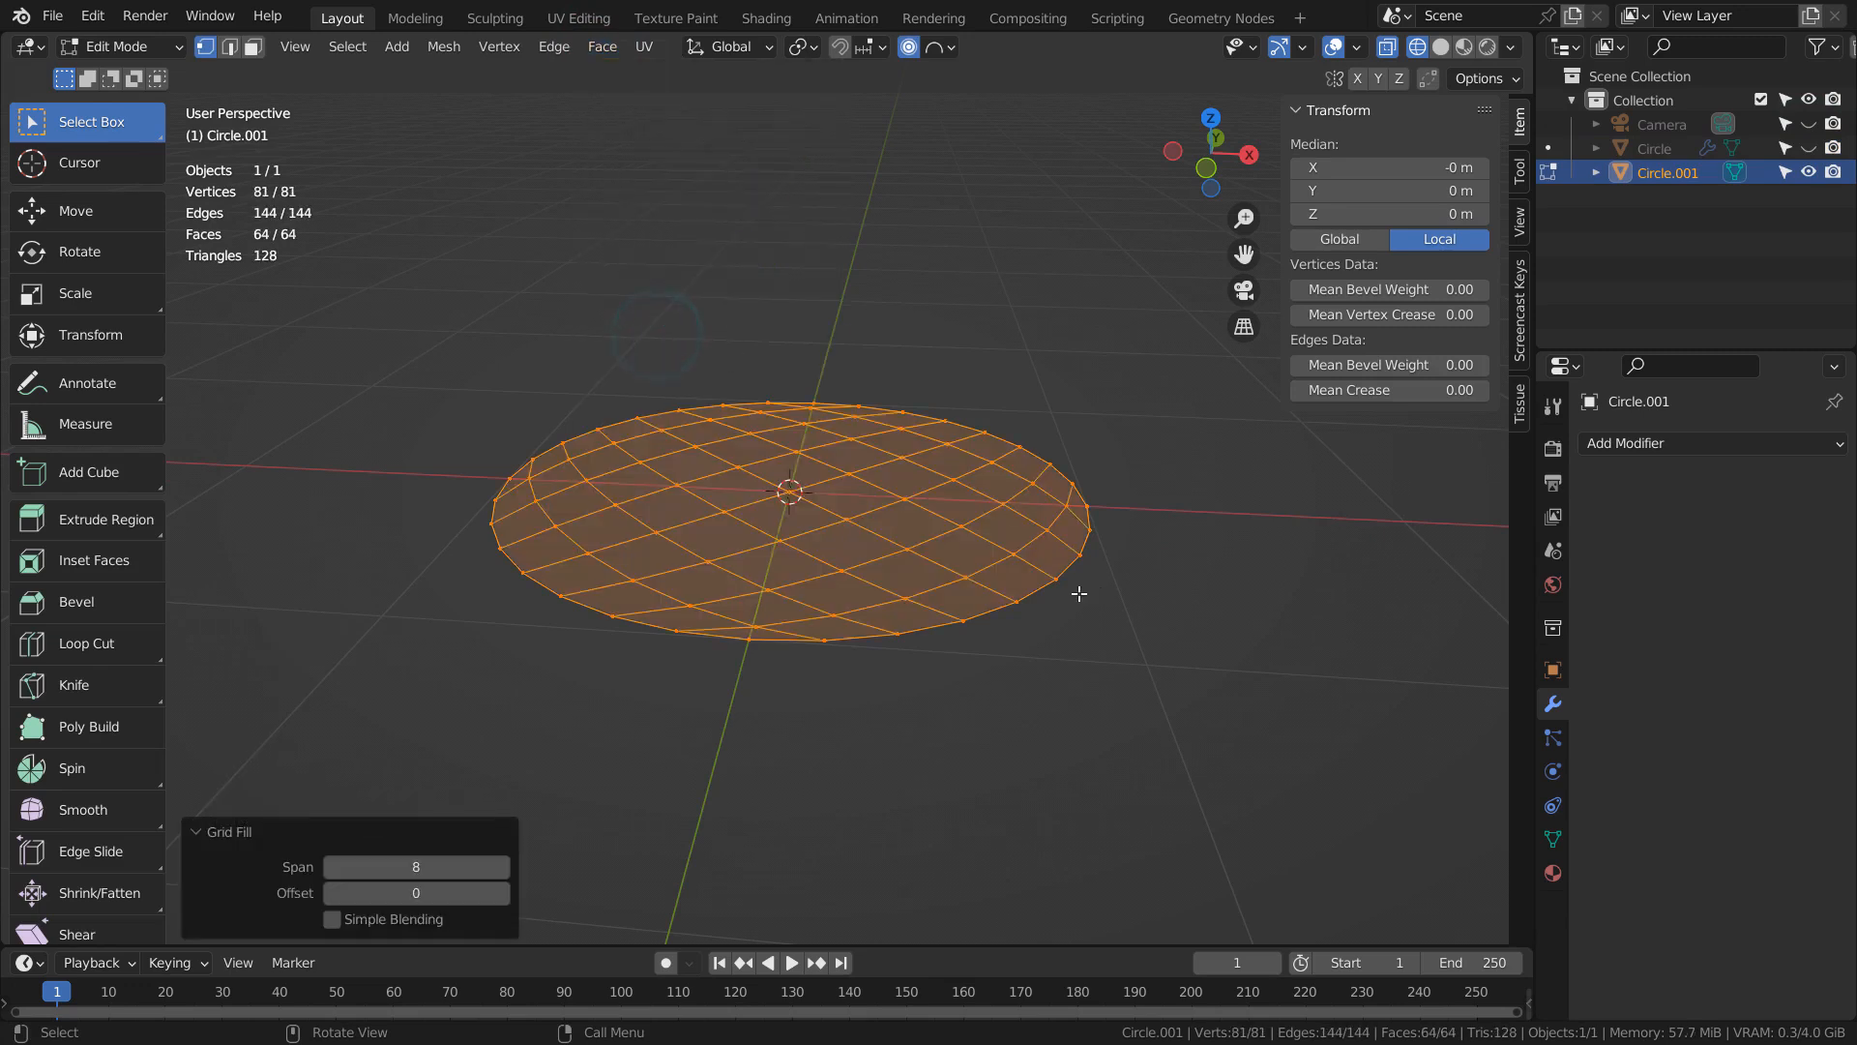
- Select the circle's entire outer edge loop and extrude it in place
key("2")
left_click(1043, 590, "alt")
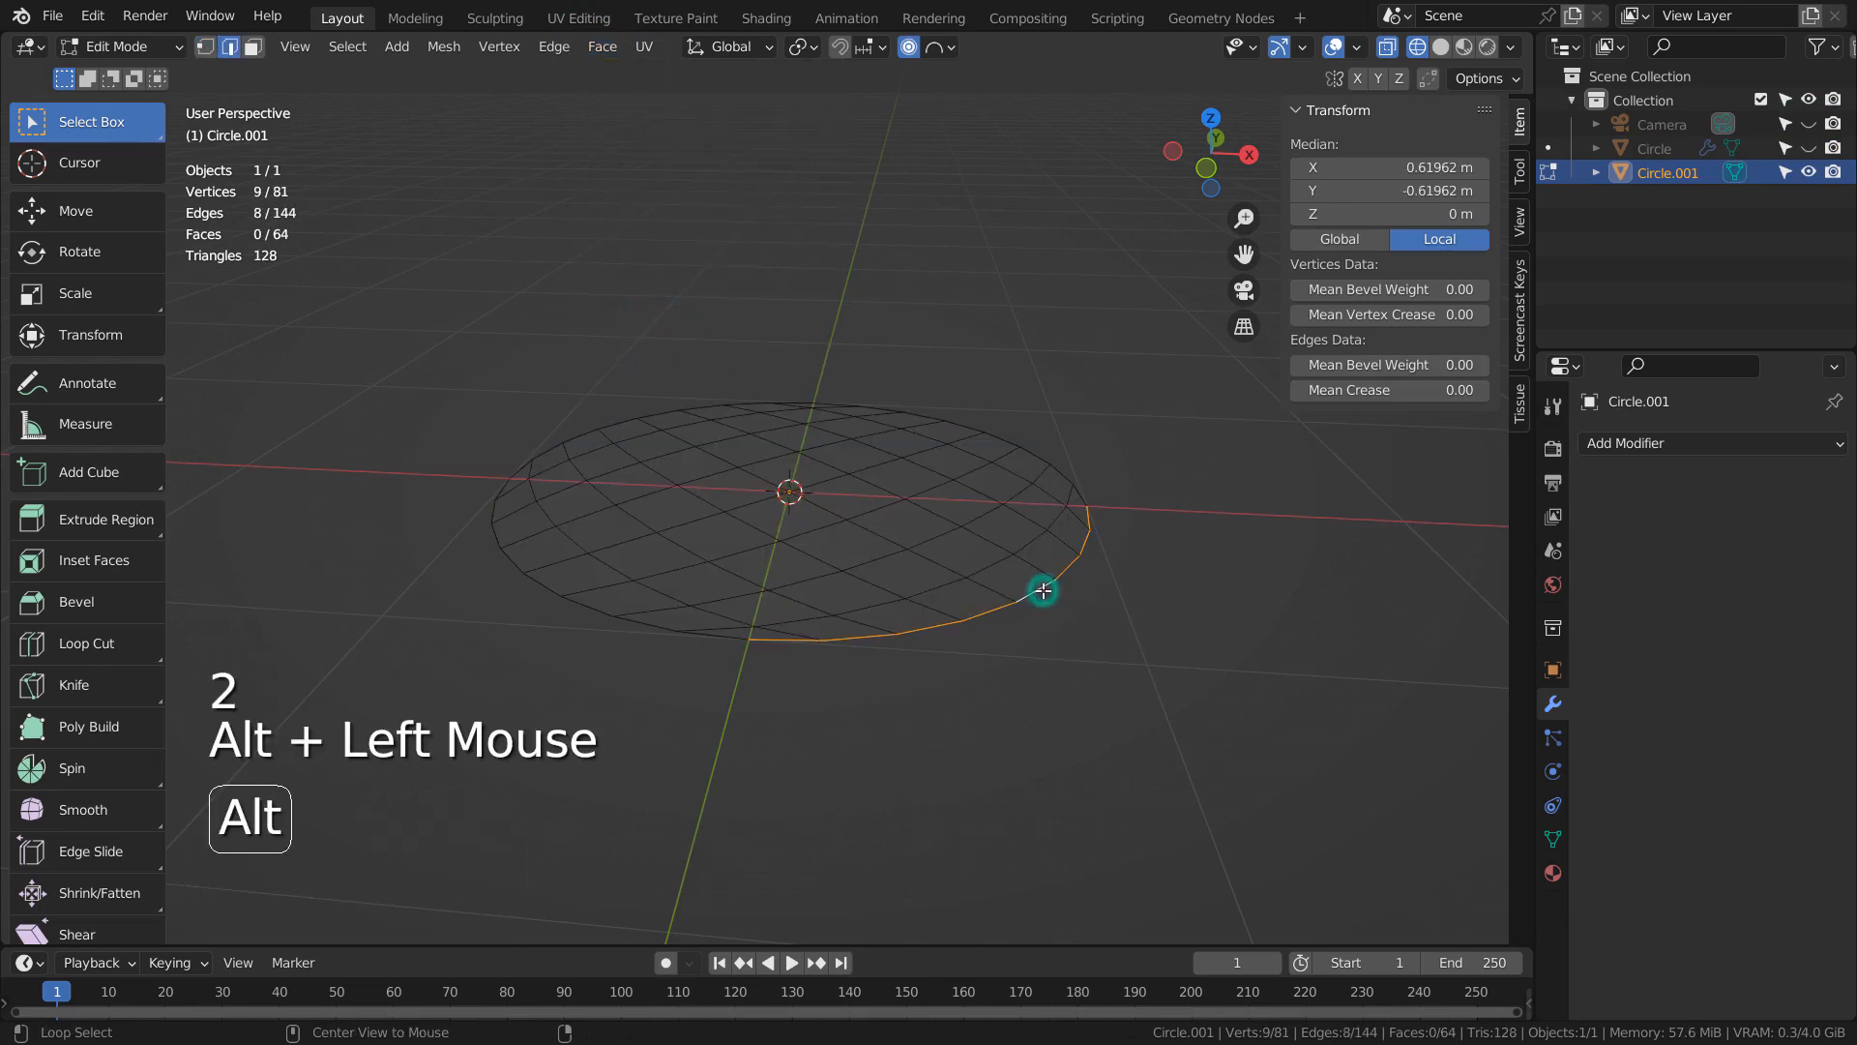
left_click(726, 639, "alt+shift")
left_click(658, 403, "alt+shift")
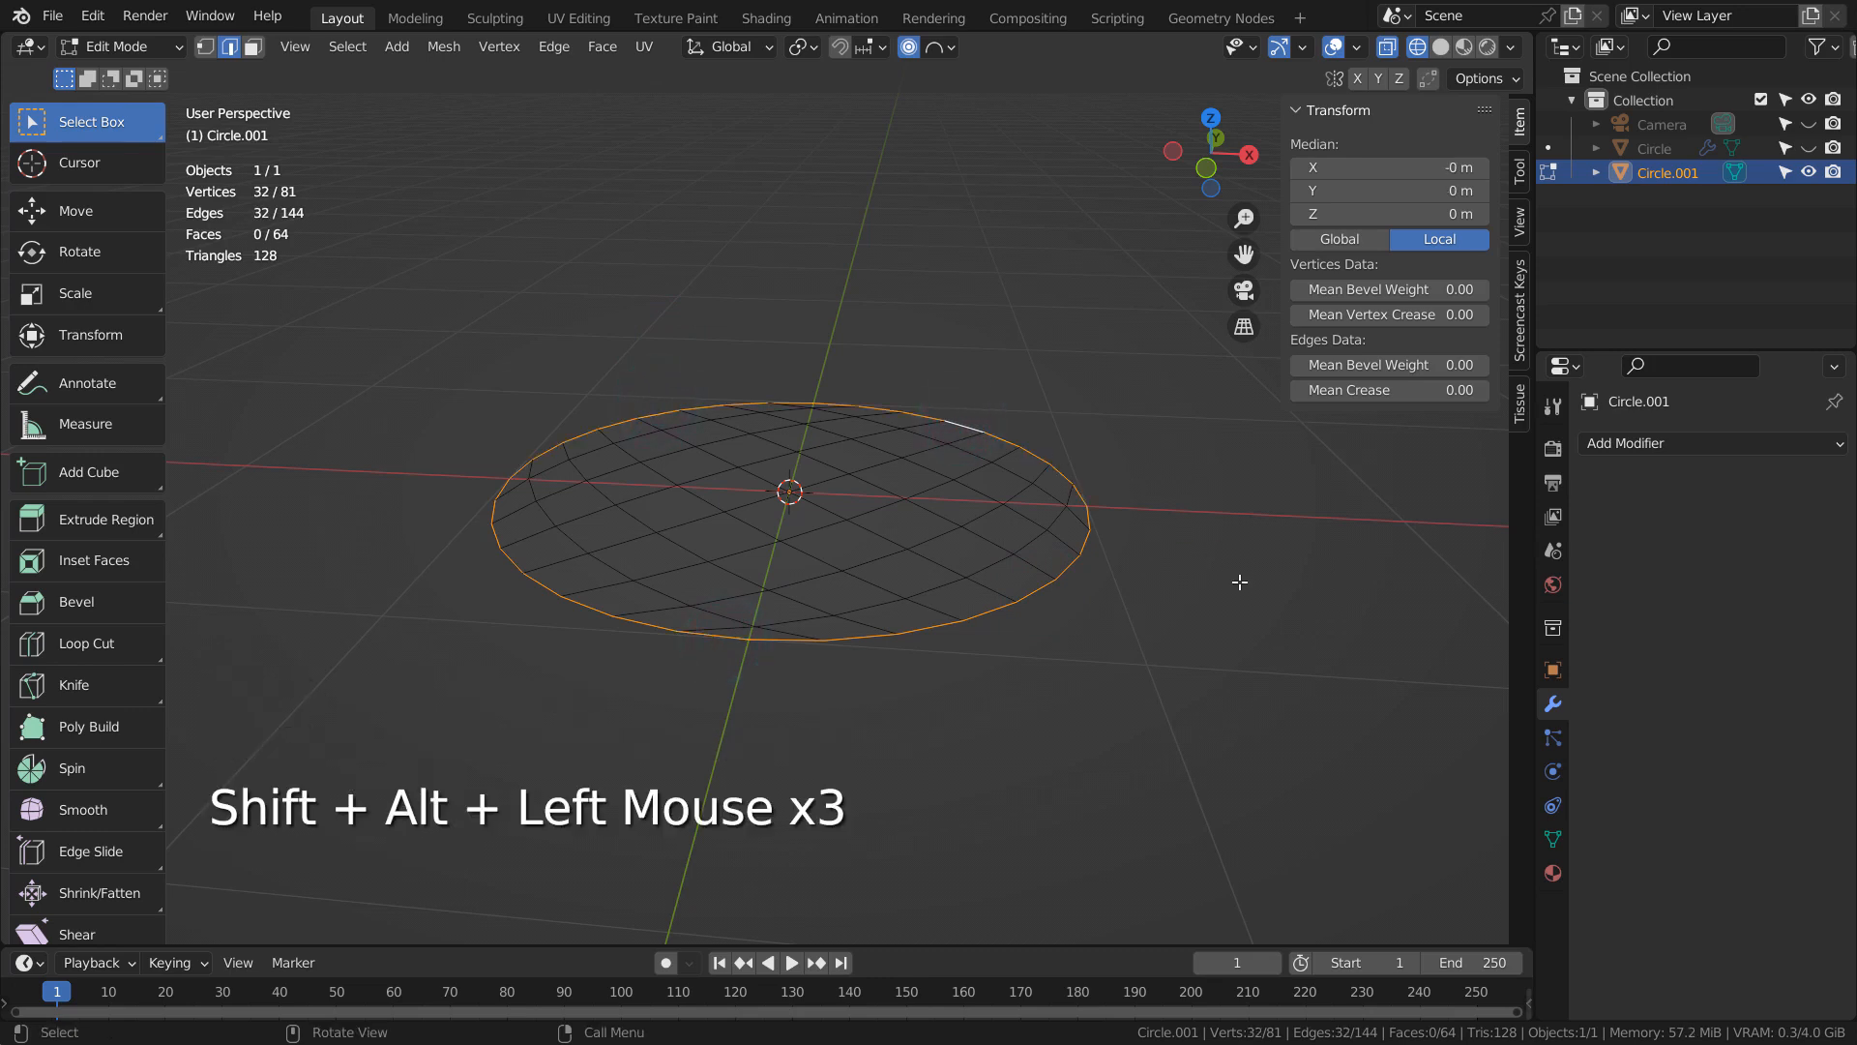
key("e")
key("KP_Enter")
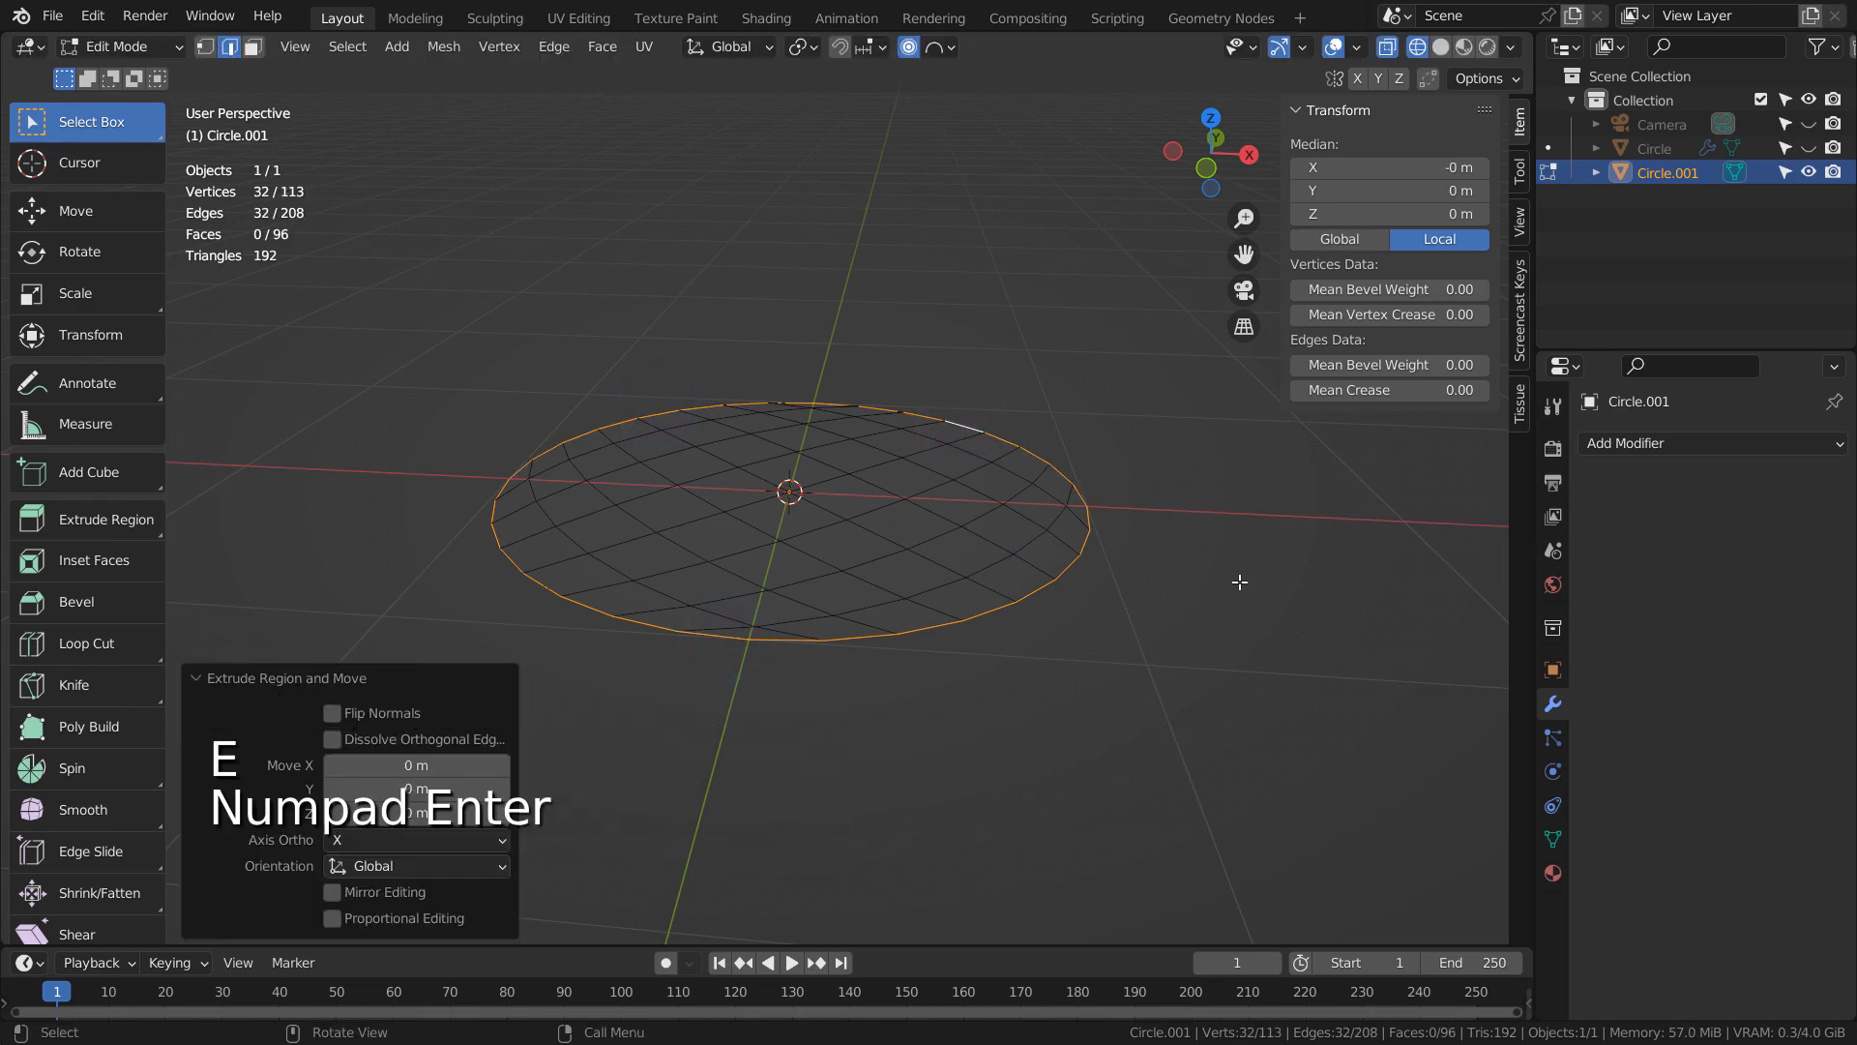
key("s")
left_click(1276, 578)
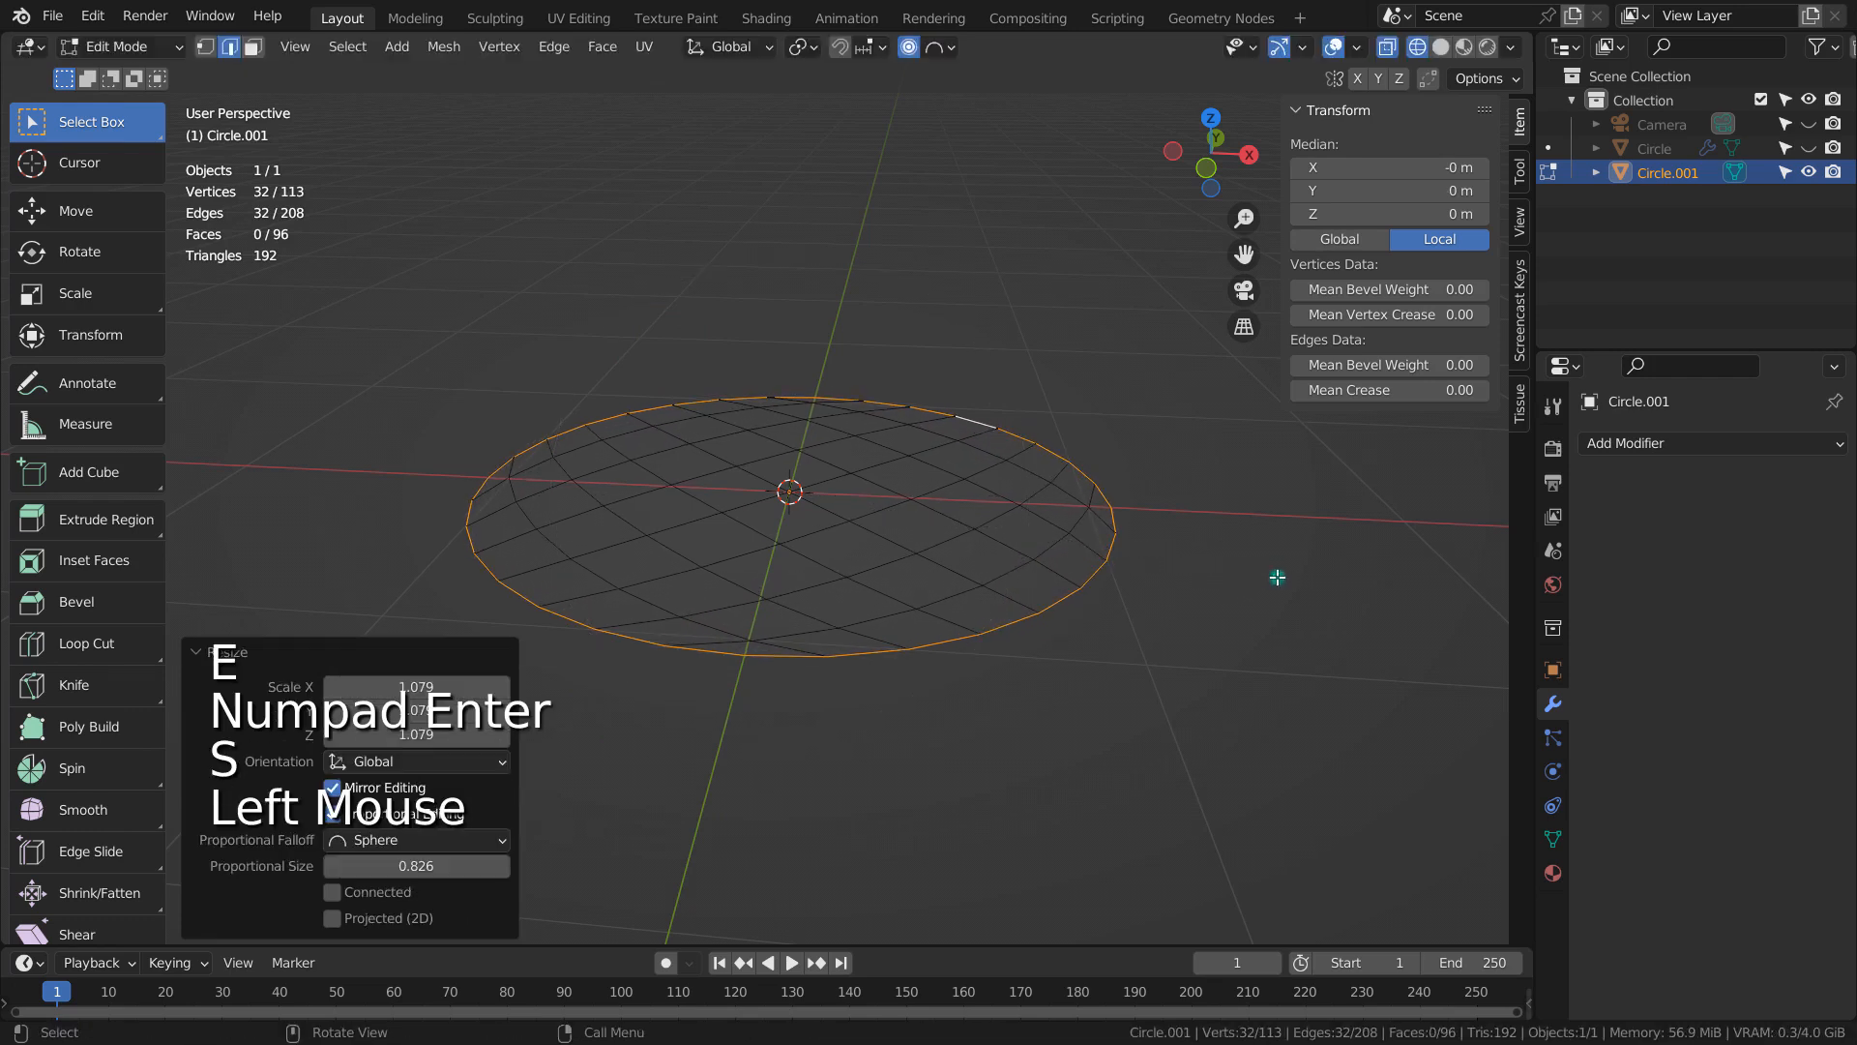
key("ctrl+z")
- Turn off proportional editing, scale the extruded outer loop outward by about 1.18 as a rim, and leave Edit Mode
left_click(911, 49)
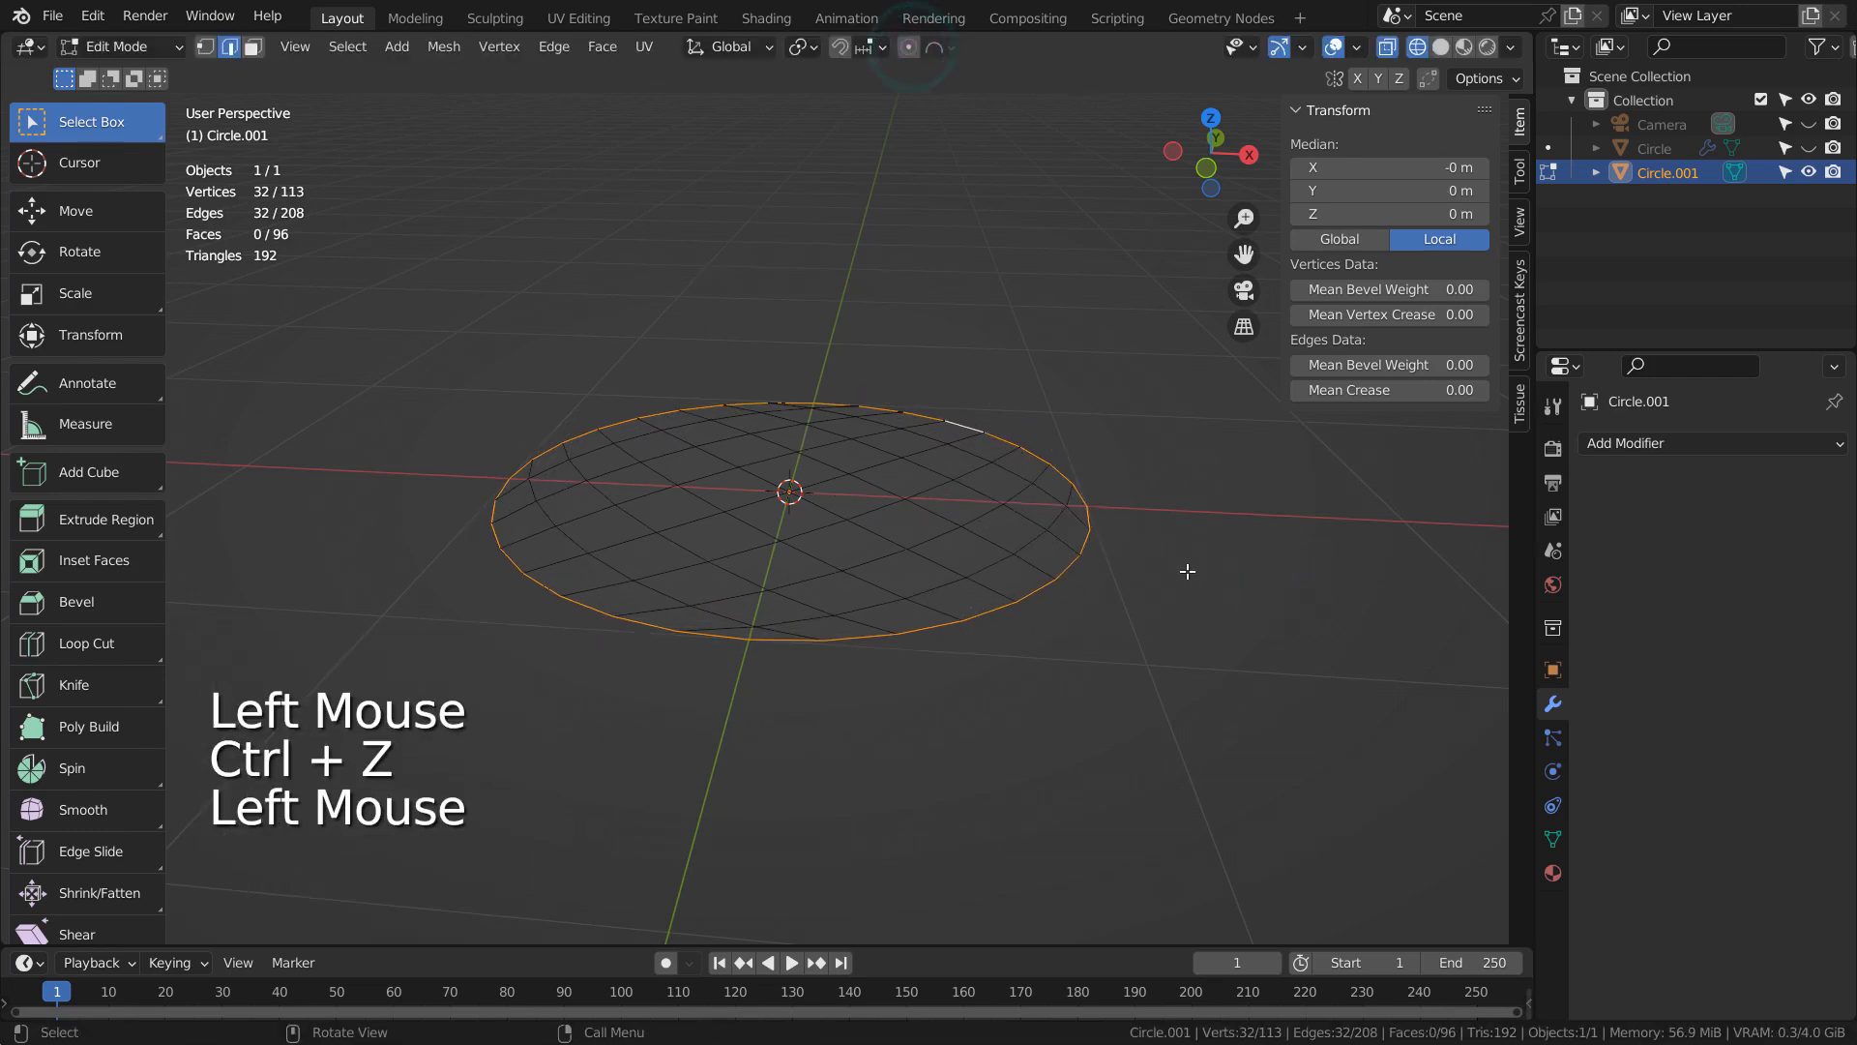
key("s")
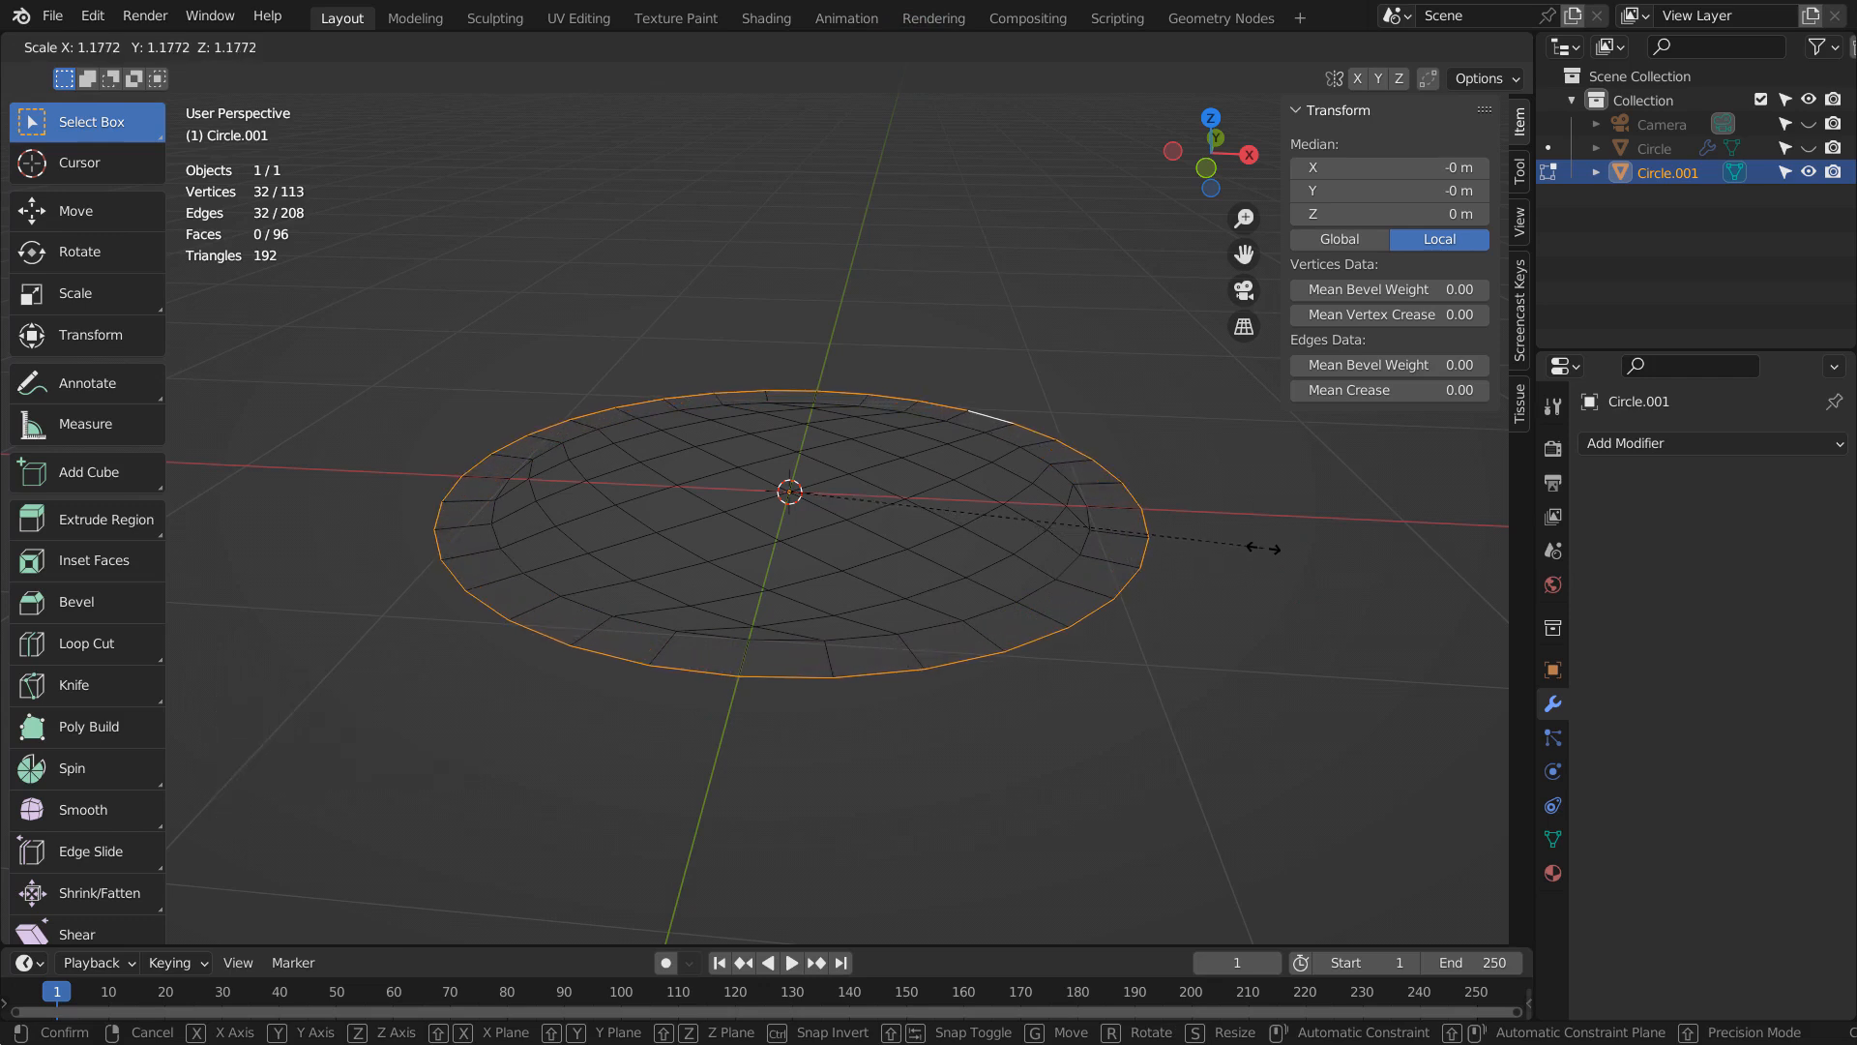
left_click(1262, 547)
key("Tab")
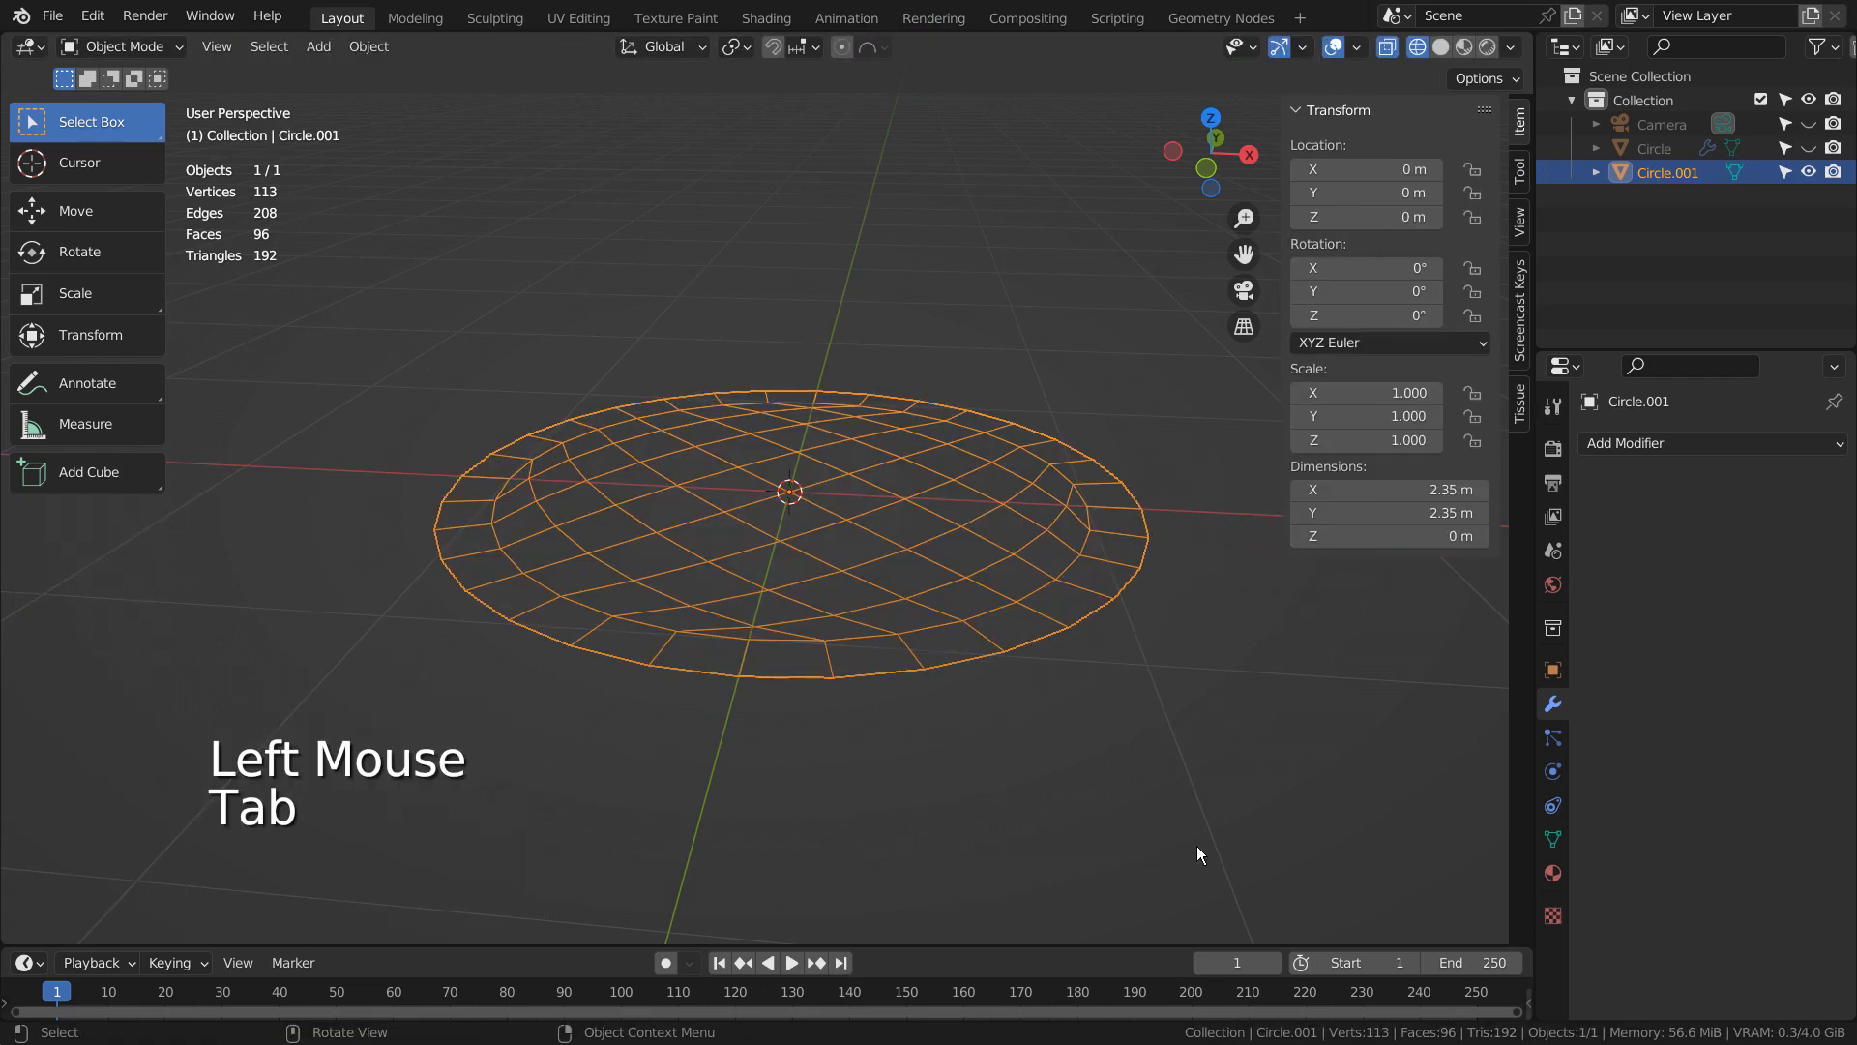
- Raise the disc's centre vertex about 0.61 m along Z using proportional editing with Sphere falloff and size 1 m, and leave Edit Mode
middle_click_drag(1198, 845, 1000, 683)
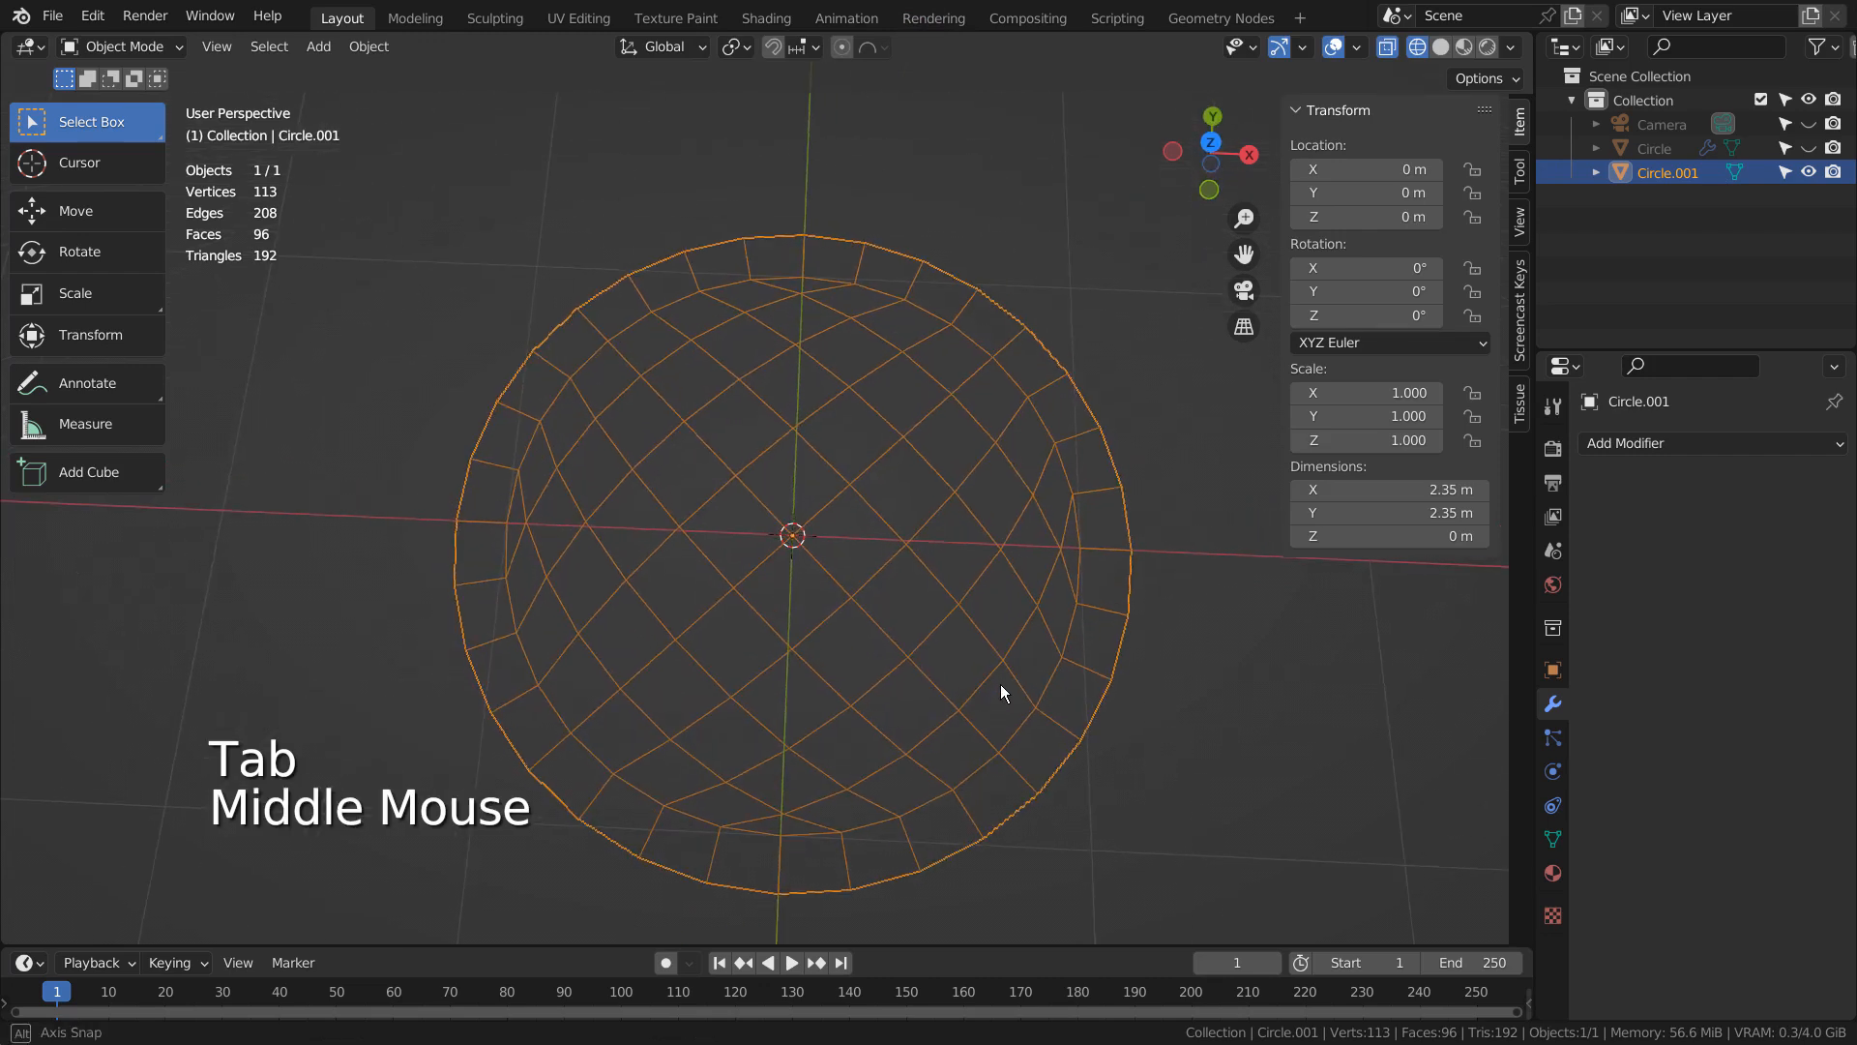
key("1")
key("Tab")
key("1")
left_click(793, 533)
middle_click_drag(1082, 713, 907, 91)
left_click(908, 47)
key("g")
key("z")
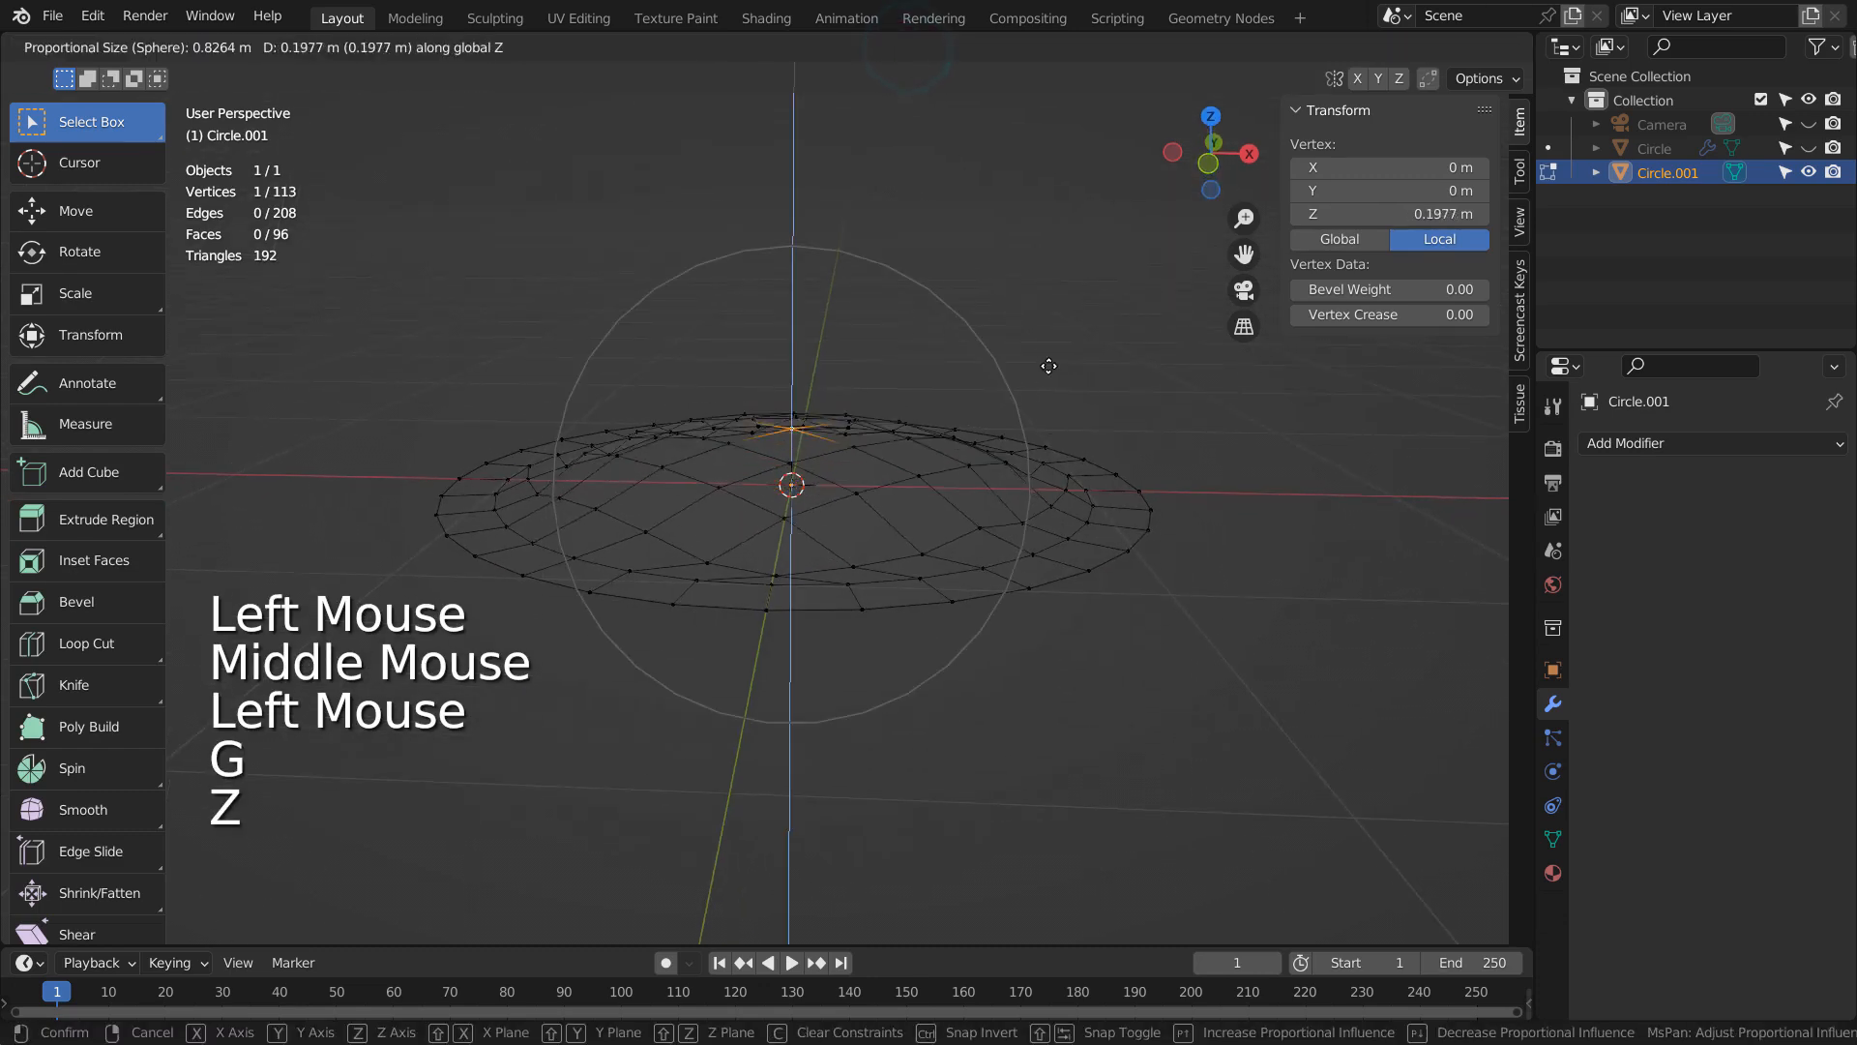
scroll(1047, 253, "down", 2)
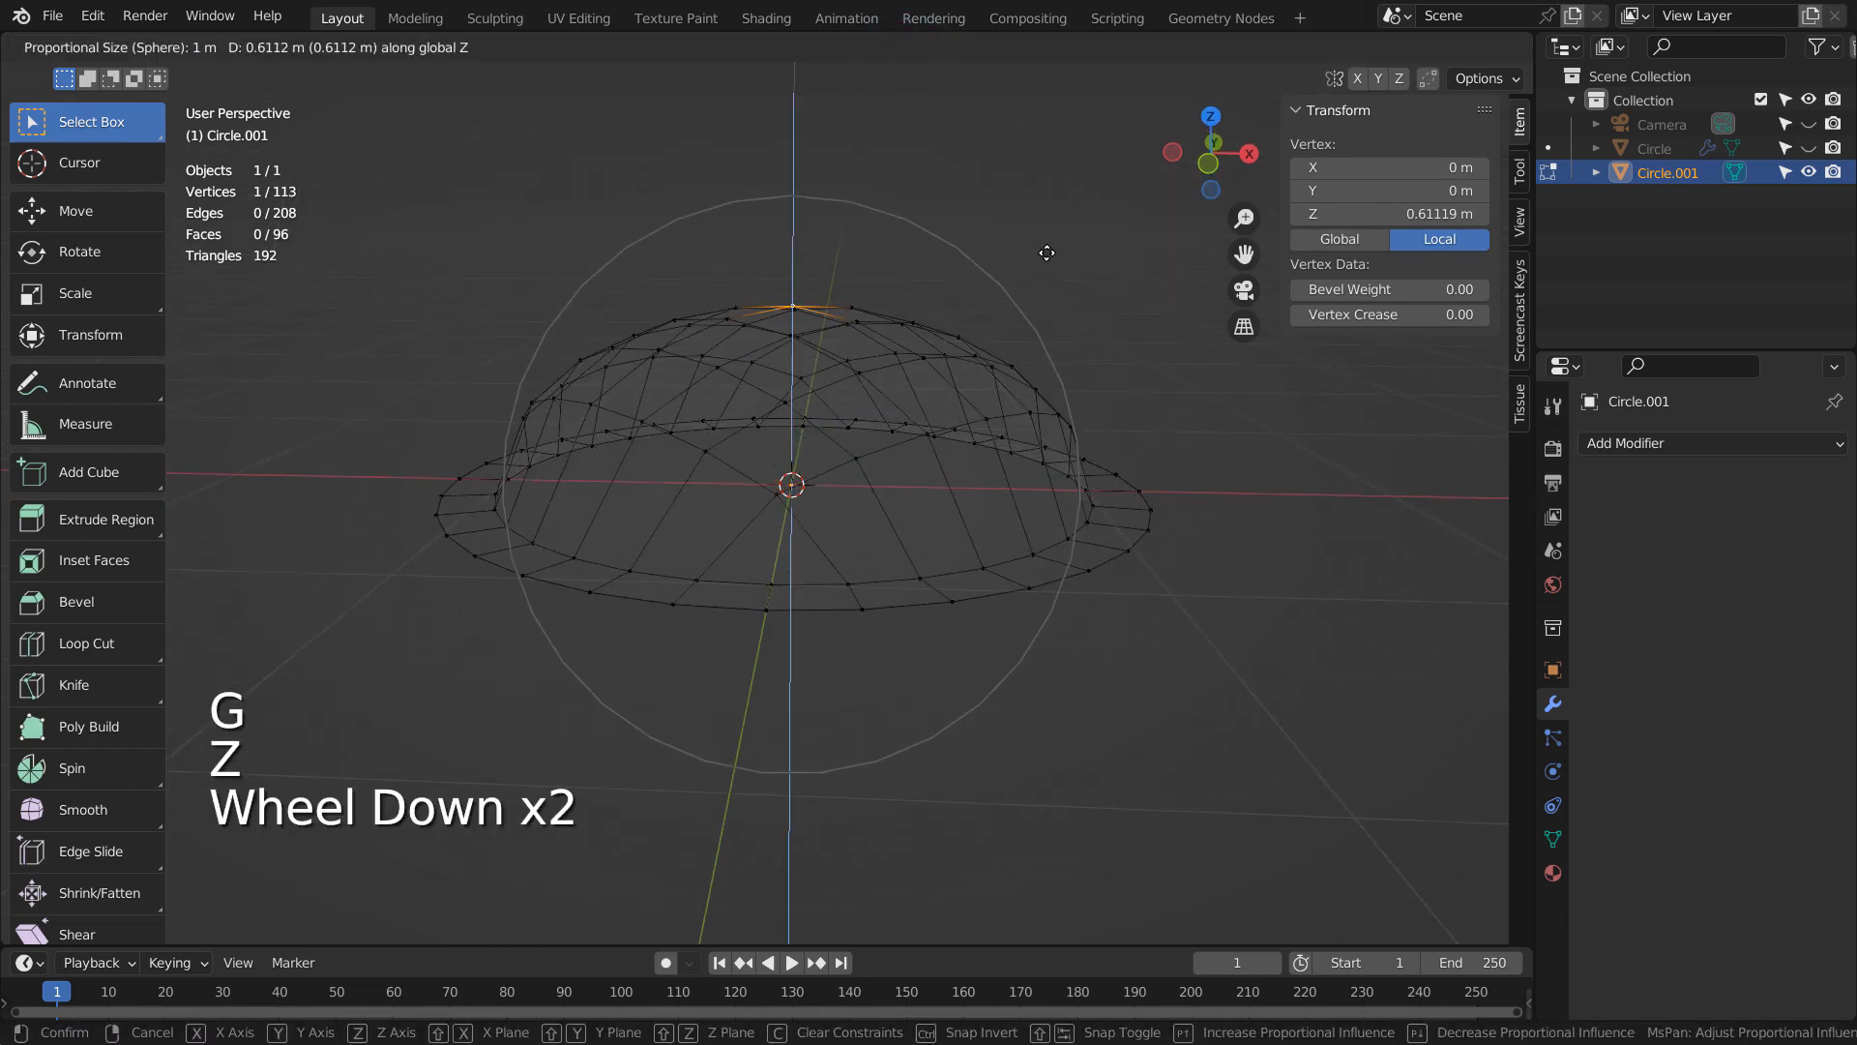
scroll(1047, 253, "up", 1)
scroll(1047, 253, "down", 1)
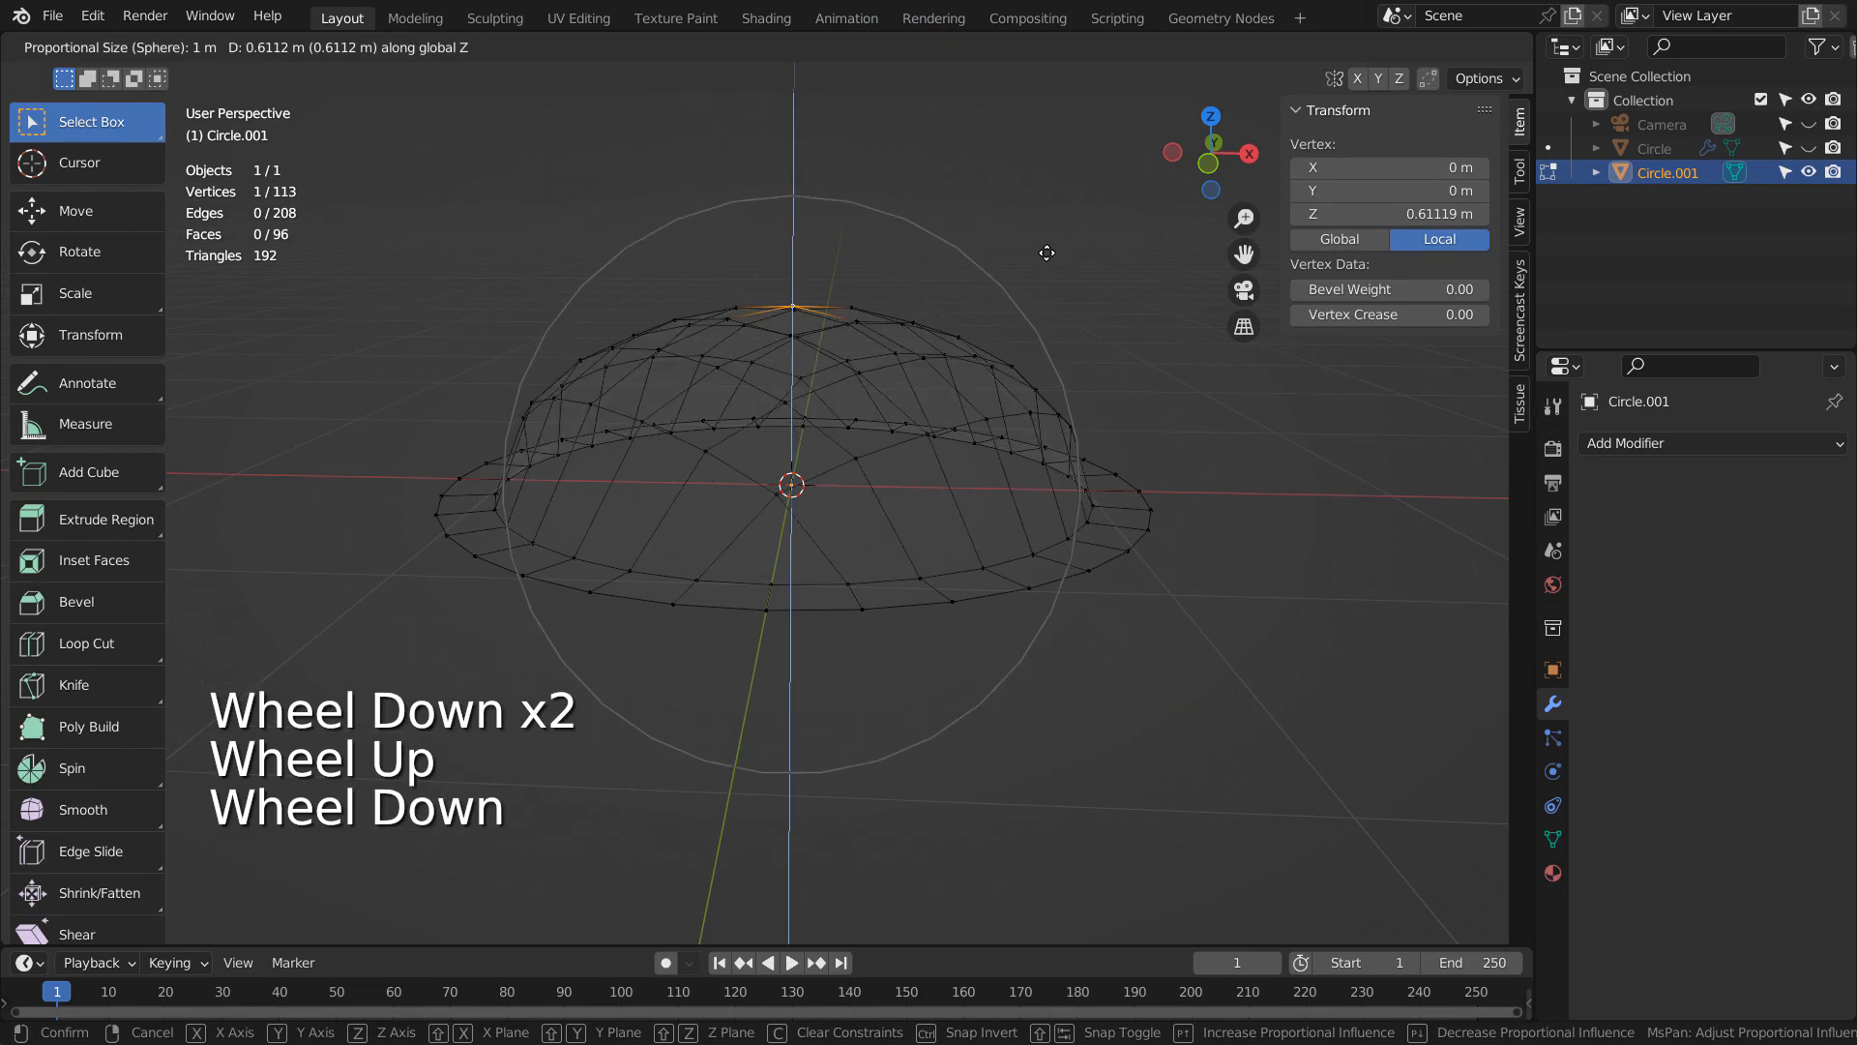
scroll(1046, 254, "up", 1)
scroll(1047, 254, "down", 2)
scroll(1047, 253, "up", 1)
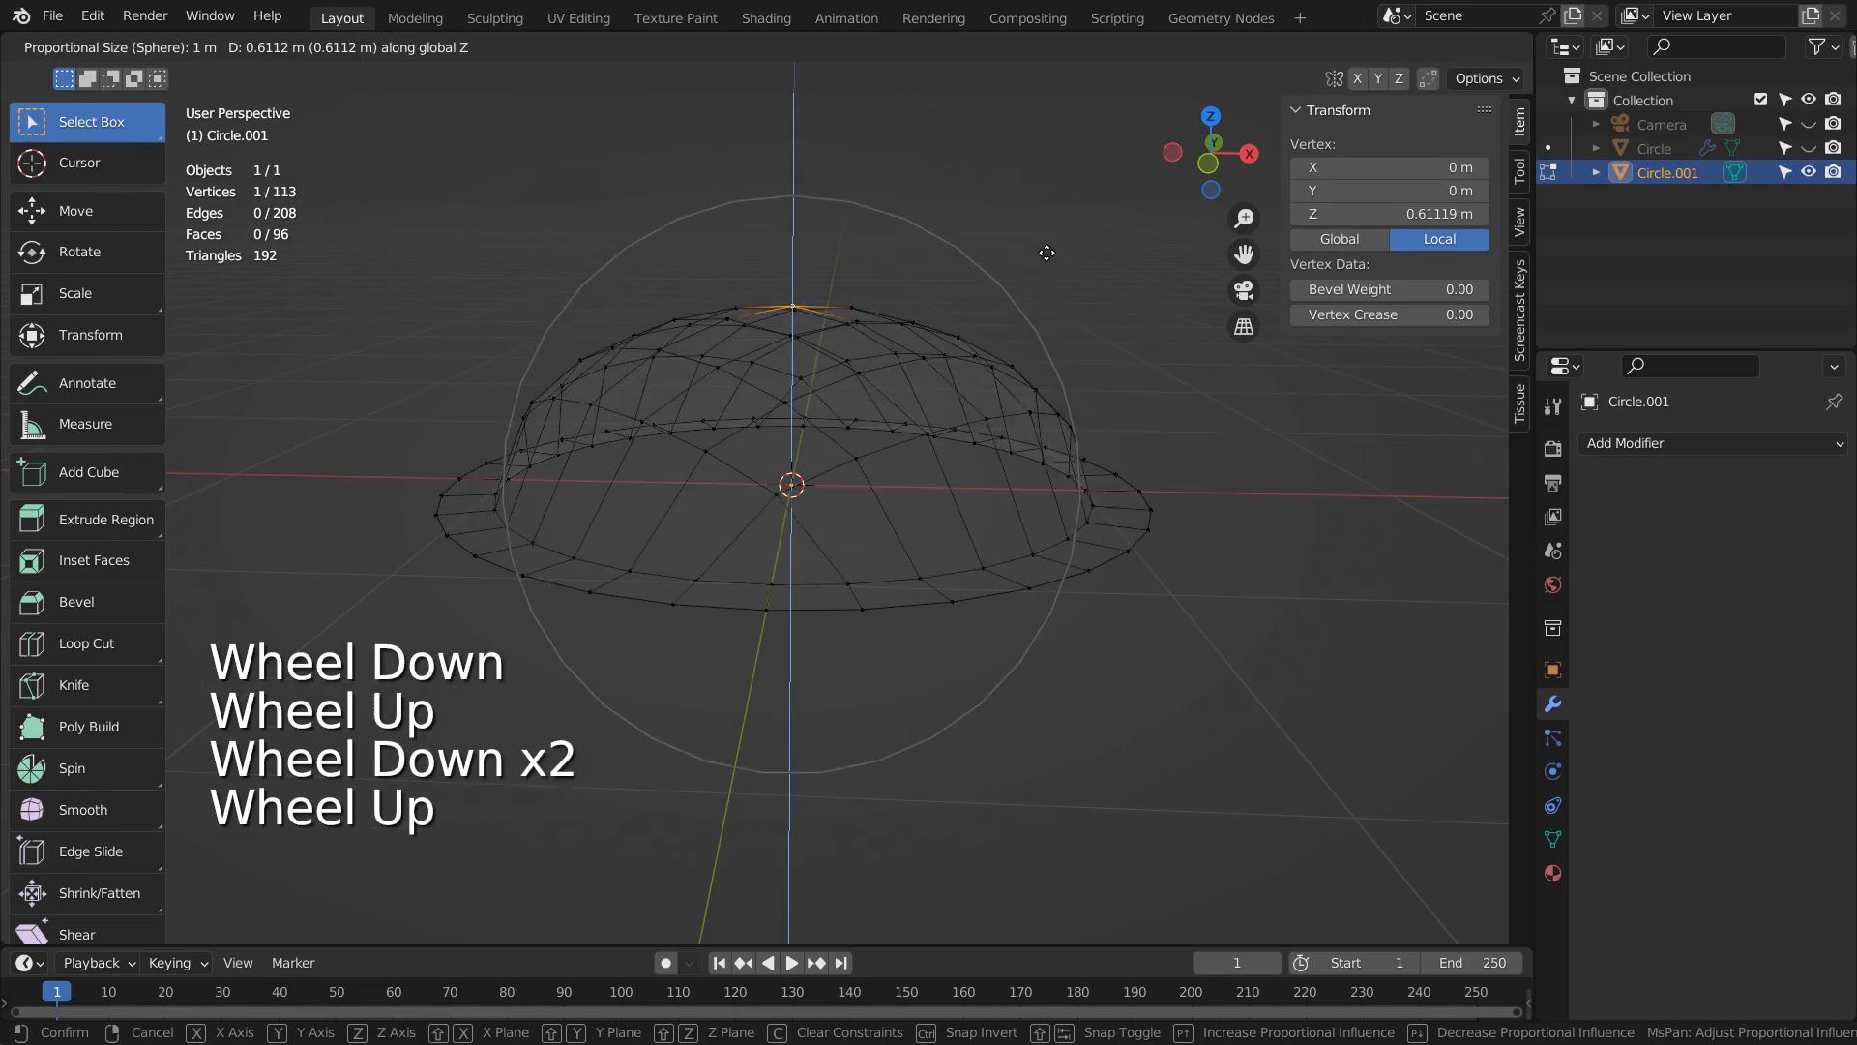
left_click(1047, 254)
key("Tab")
- Add a Mirror modifier to the dome on the Z axis only, and switch the viewport from wireframe to shaded display
middle_click_drag(1118, 449, 1132, 563)
left_click(1741, 442)
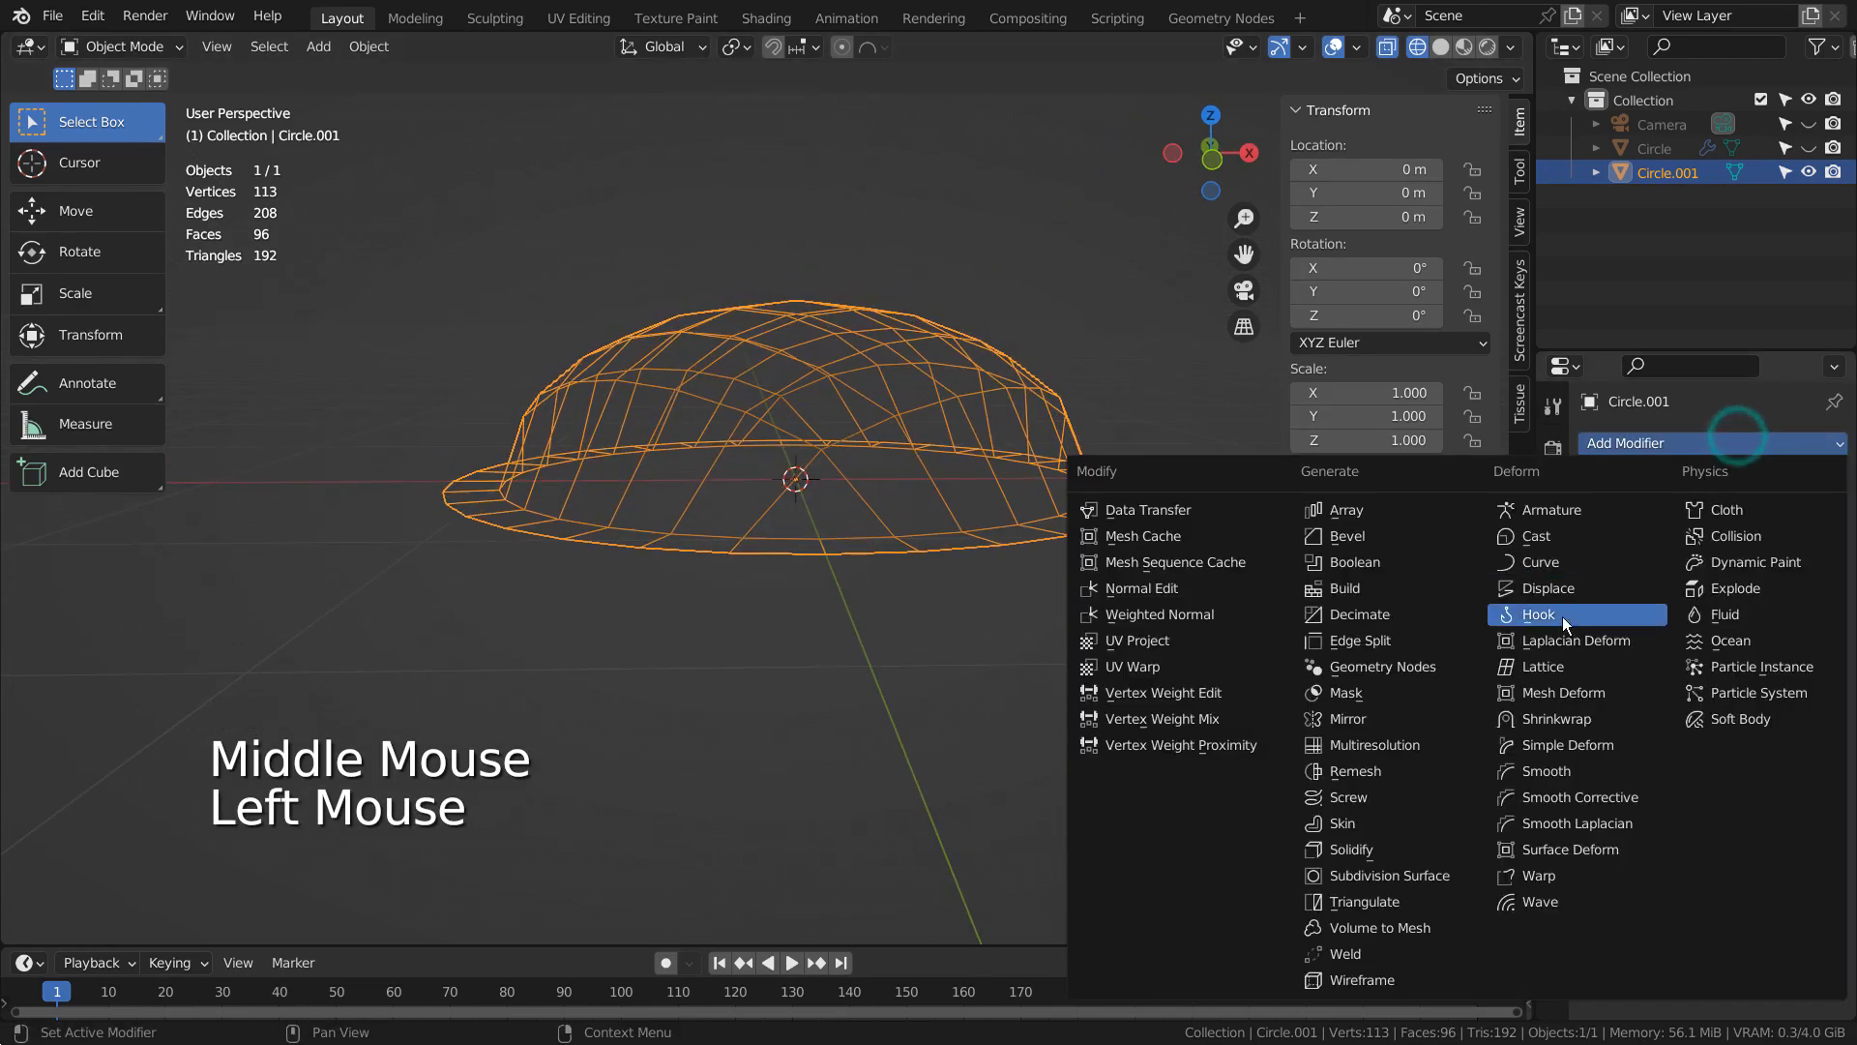
left_click(1416, 721)
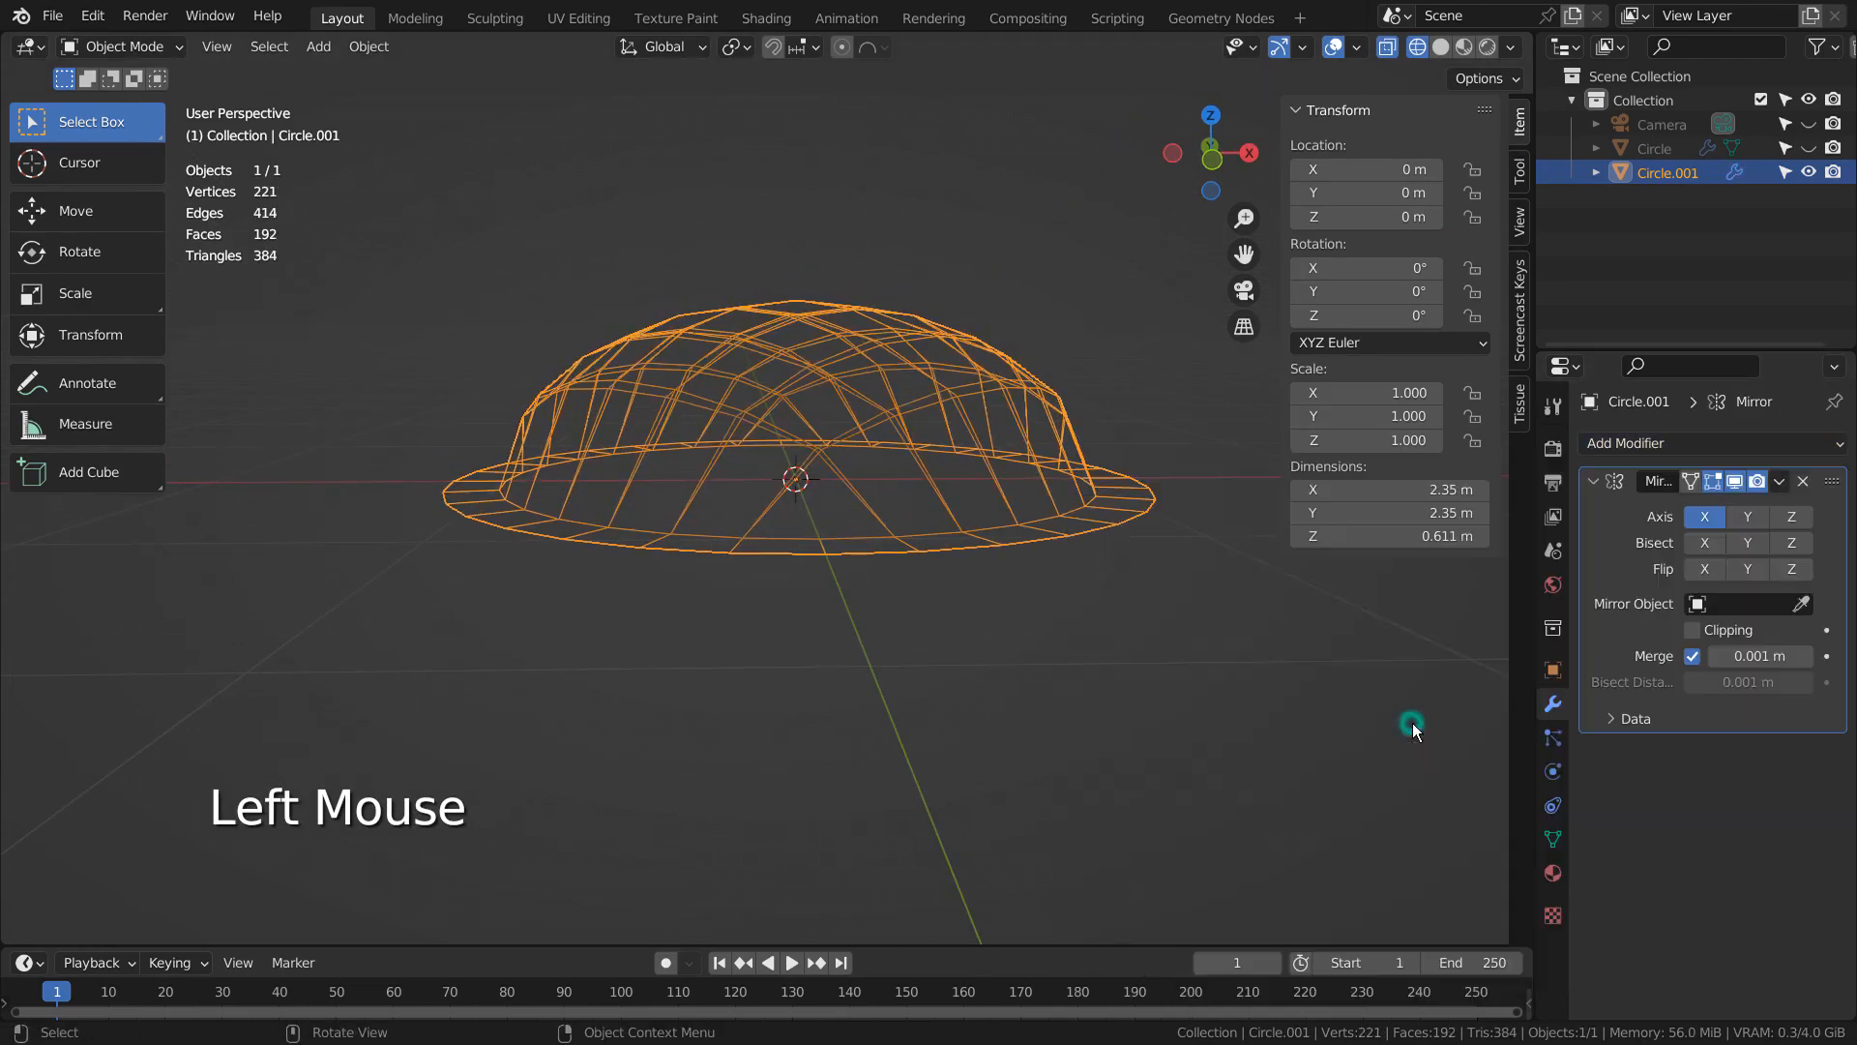
left_click(1789, 514)
left_click(1692, 518)
left_click(1158, 703)
key("KP_1")
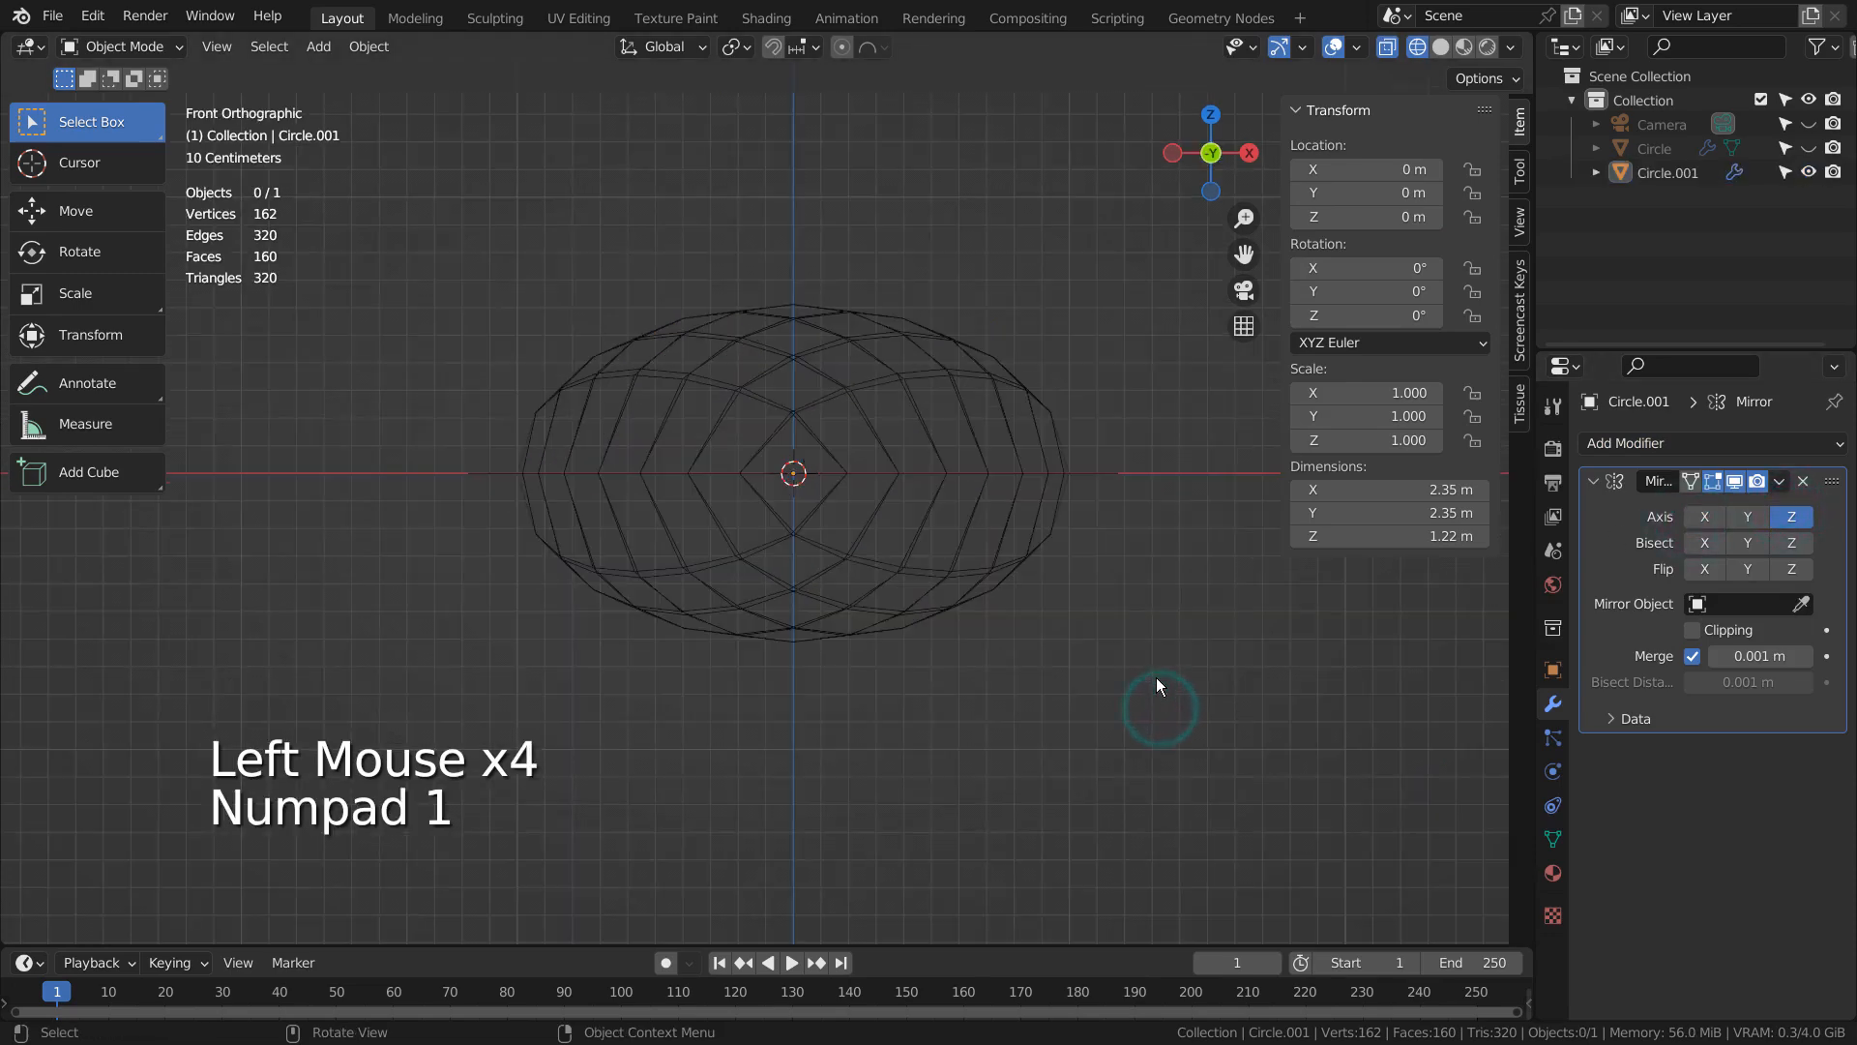
key("shift+z")
middle_click_drag(966, 484, 928, 502)
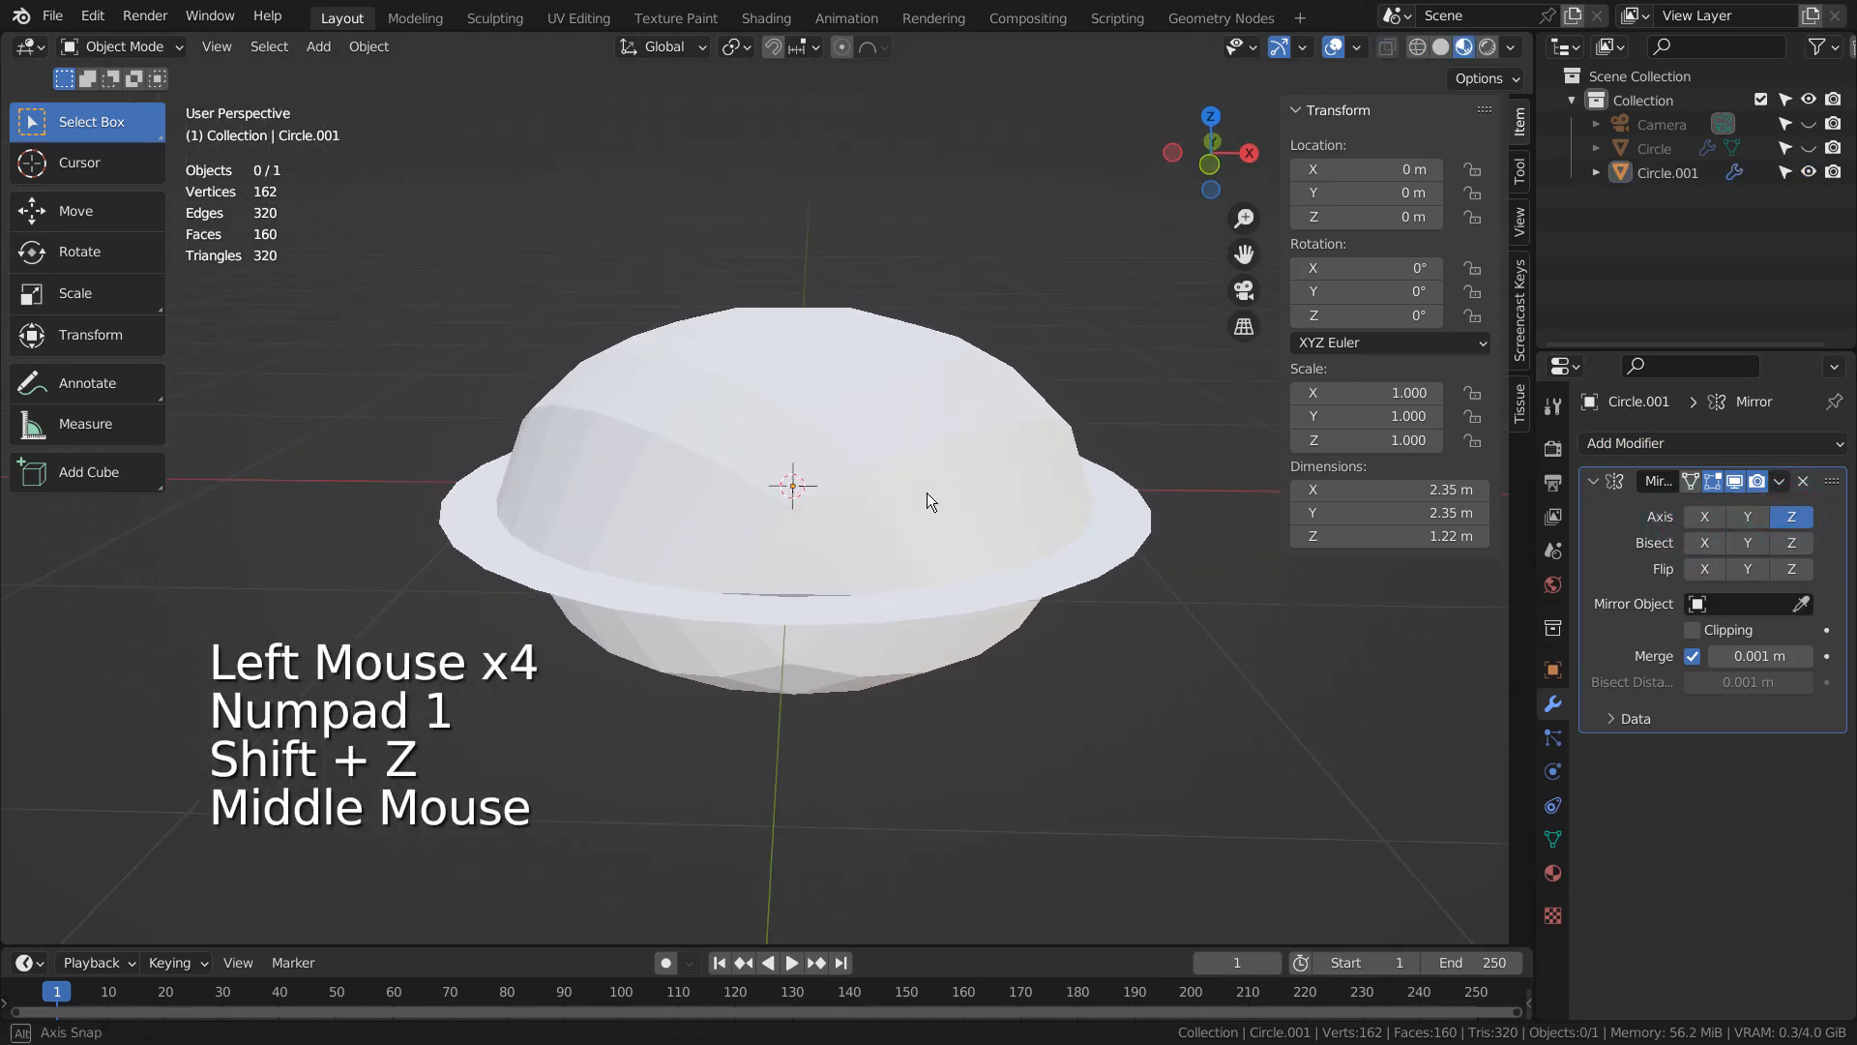
- Select the full edge loop where the dome meets the flat rim in Edit Mode
key("Tab")
key("2")
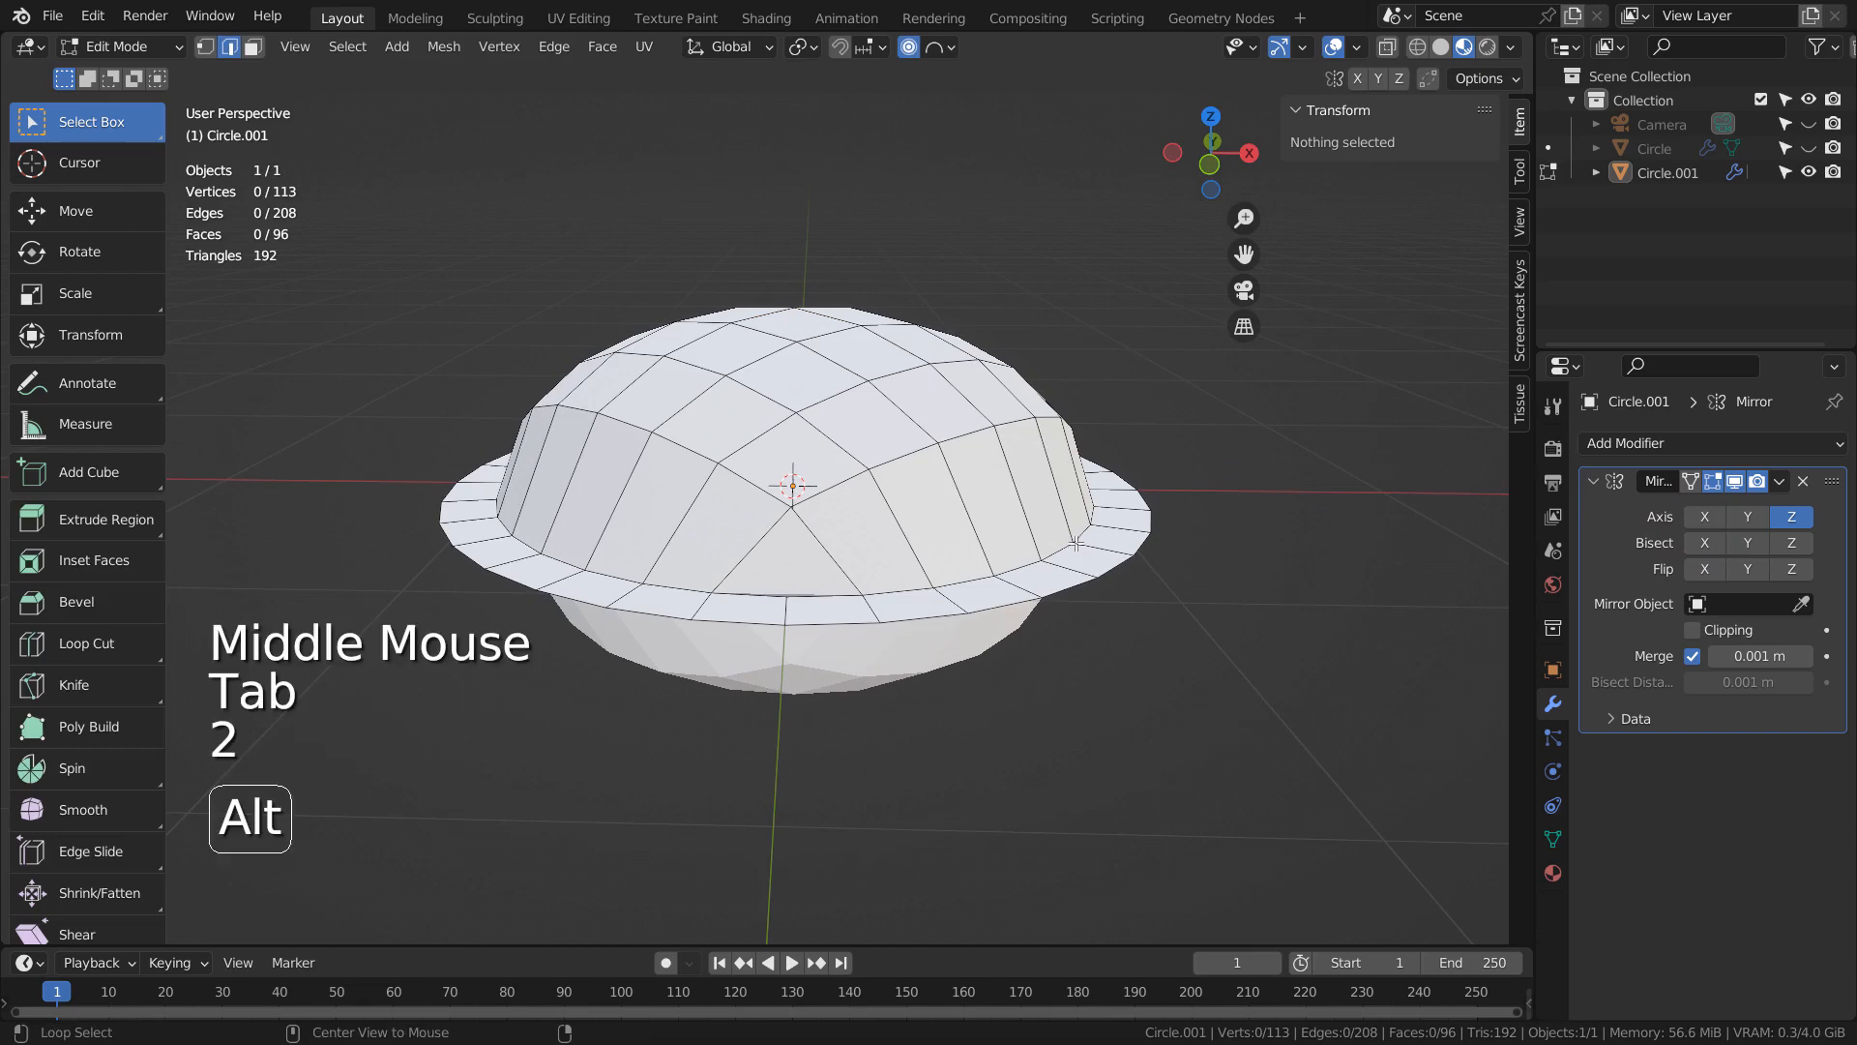
left_click(1071, 543, "alt")
left_click(677, 586, "alt+shift")
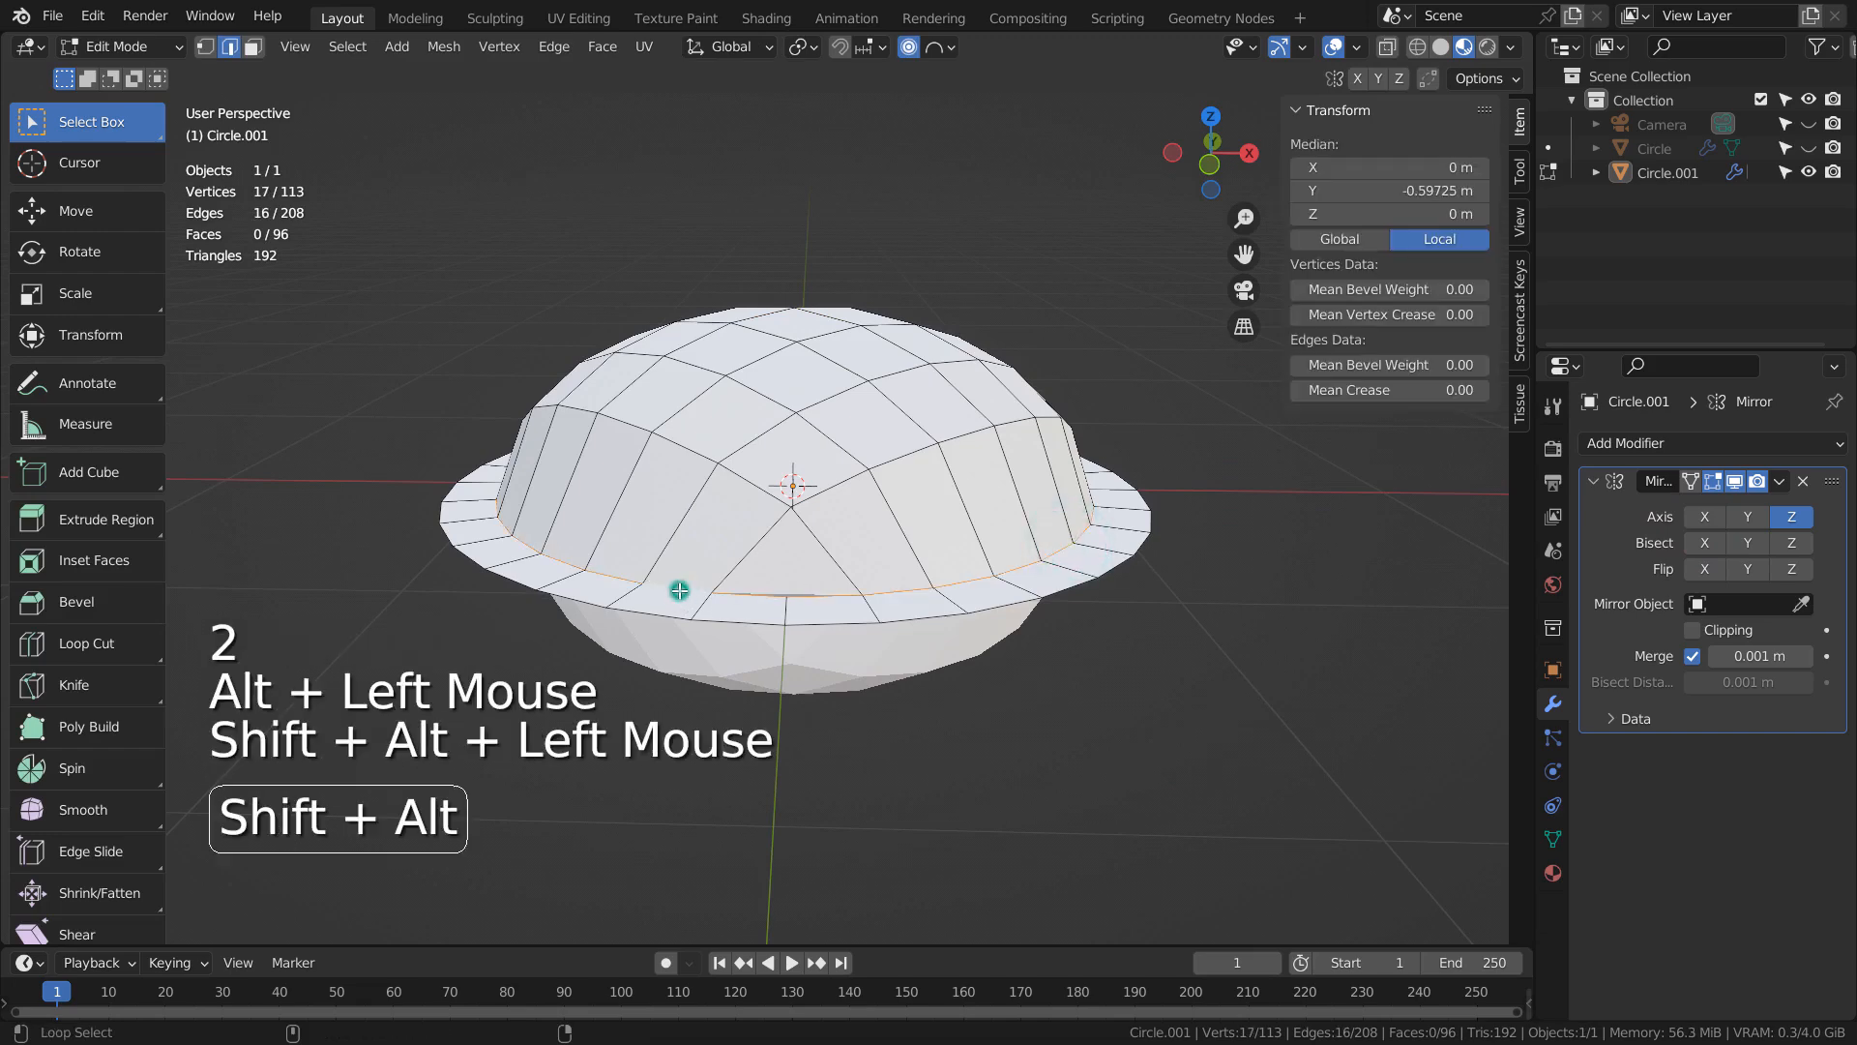
middle_click_drag(677, 586, 914, 577)
left_click(795, 594, "alt+shift")
left_click(670, 619, "alt+shift")
key("g")
key("z")
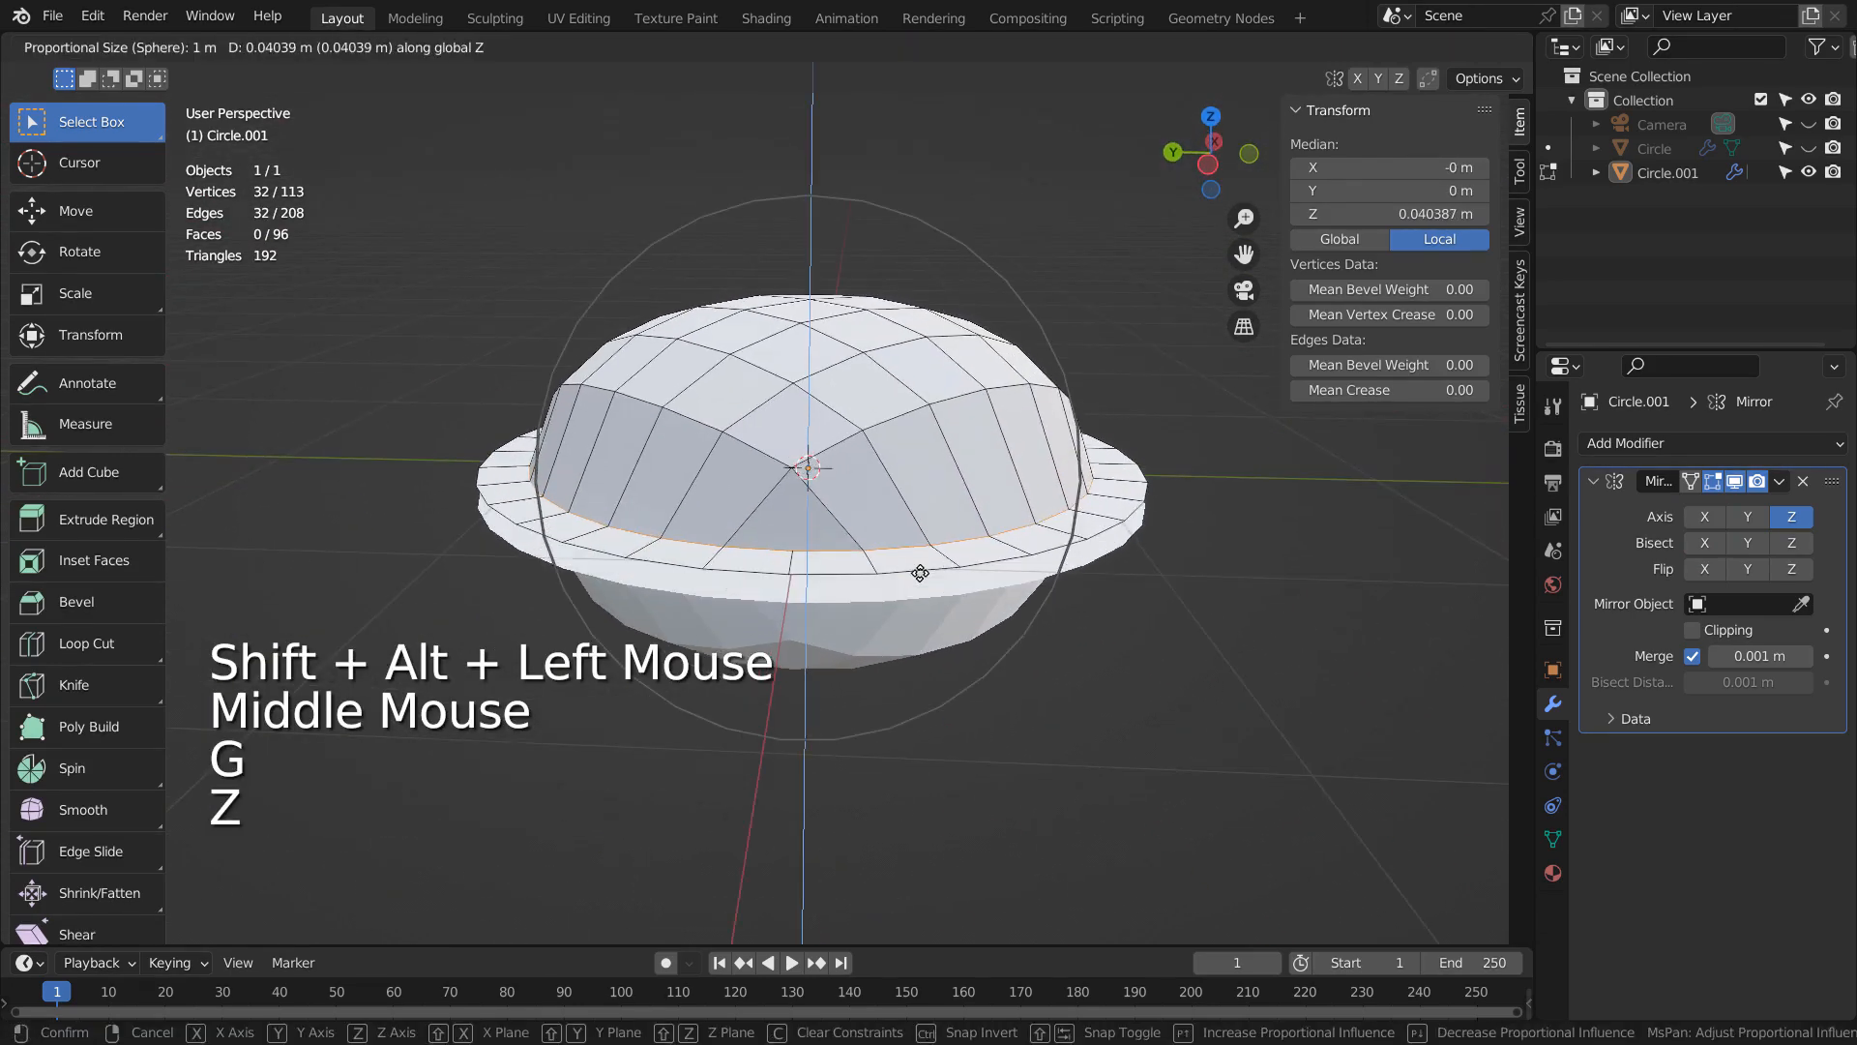
left_click(920, 574)
key("ctrl+z")
- Turn off proportional editing, raise the loop at the dome's base about 0.05 m along Z, and leave Edit Mode
left_click(906, 48)
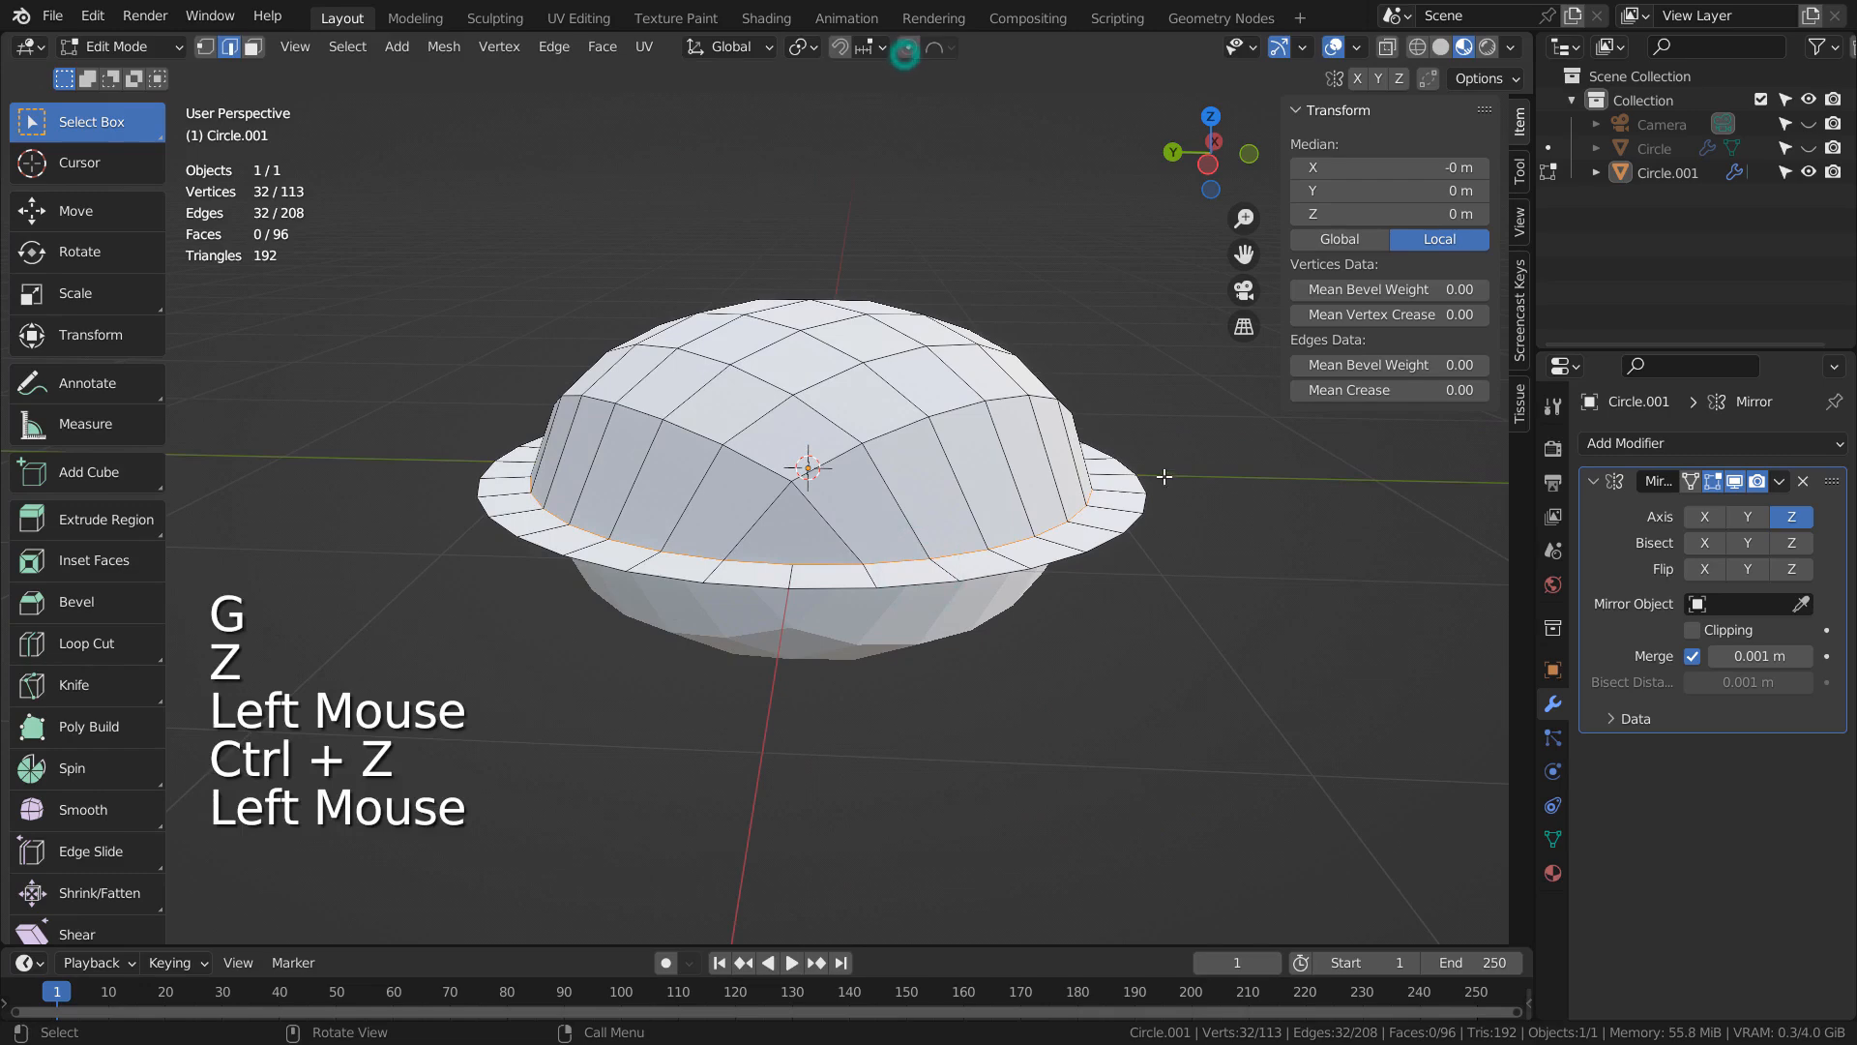
key("g")
key("z")
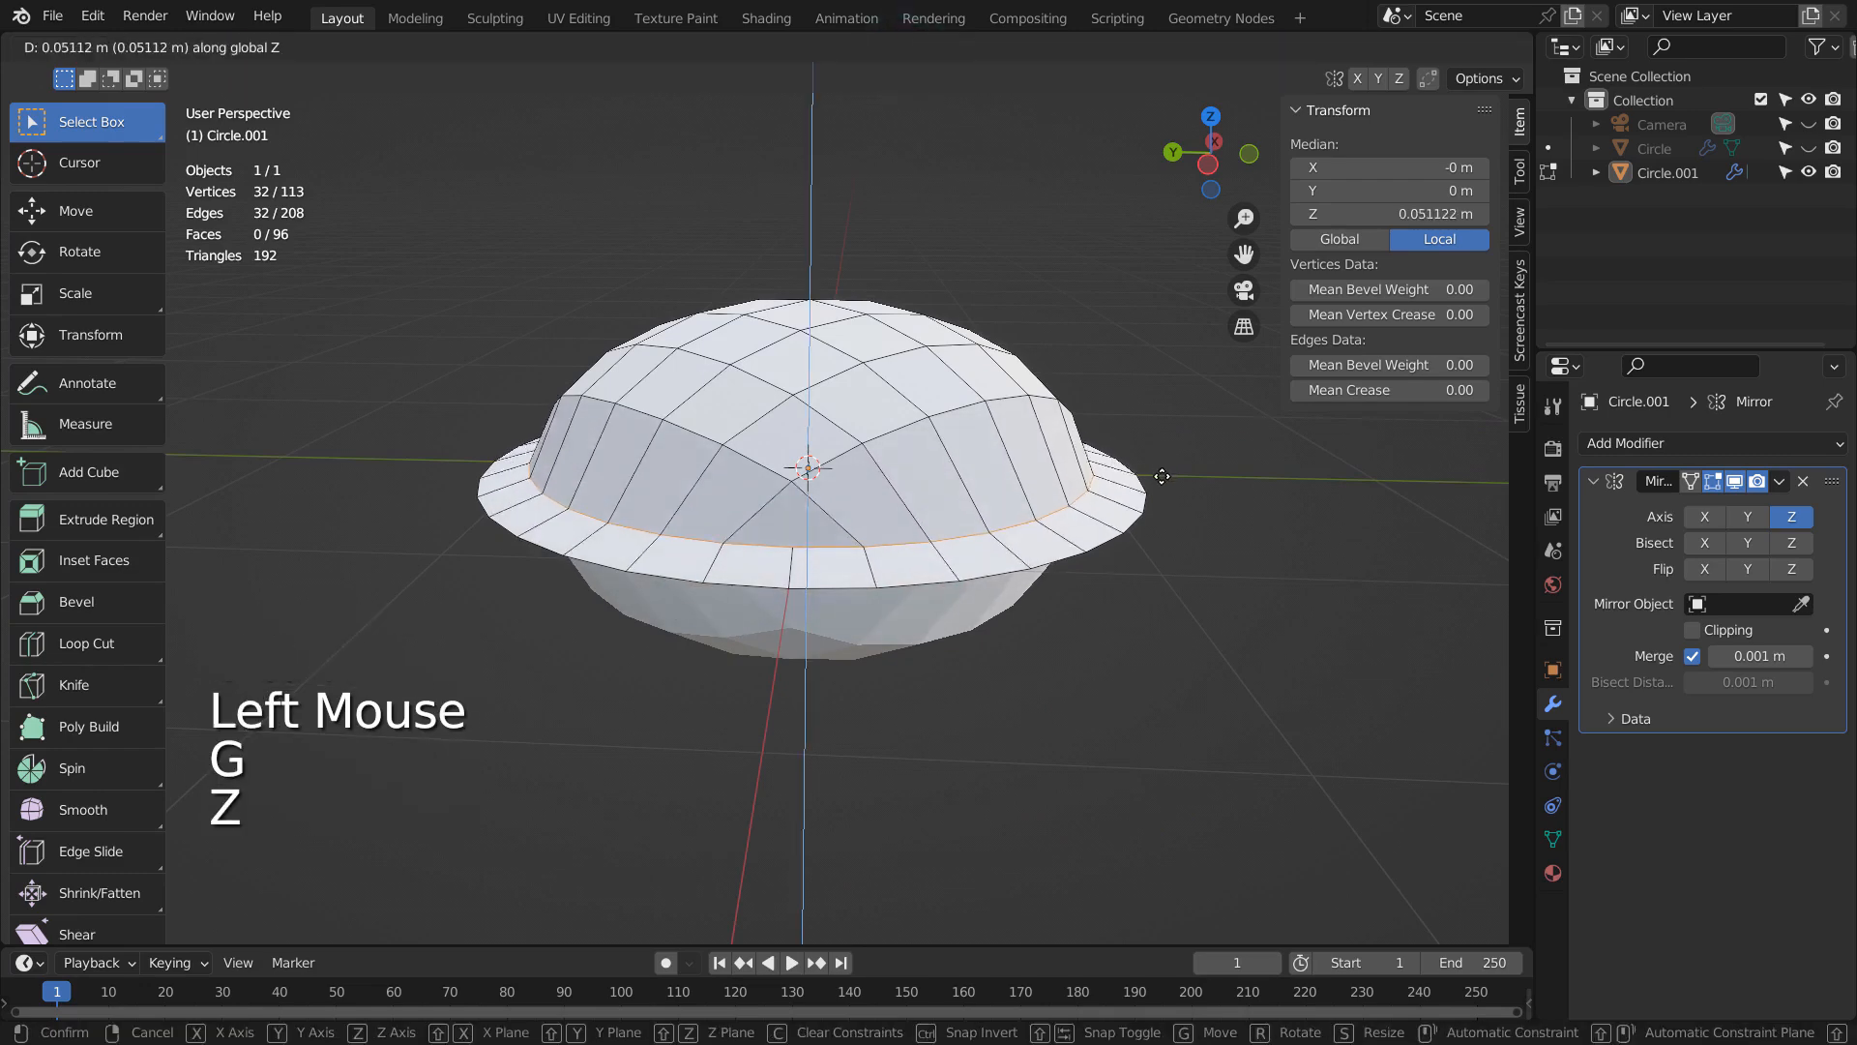
left_click(1163, 479)
key("Tab")
- Add a Subdivision modifier at viewport level 3 to the saucer and place it above the Mirror modifier
middle_click_drag(1164, 629, 1143, 583)
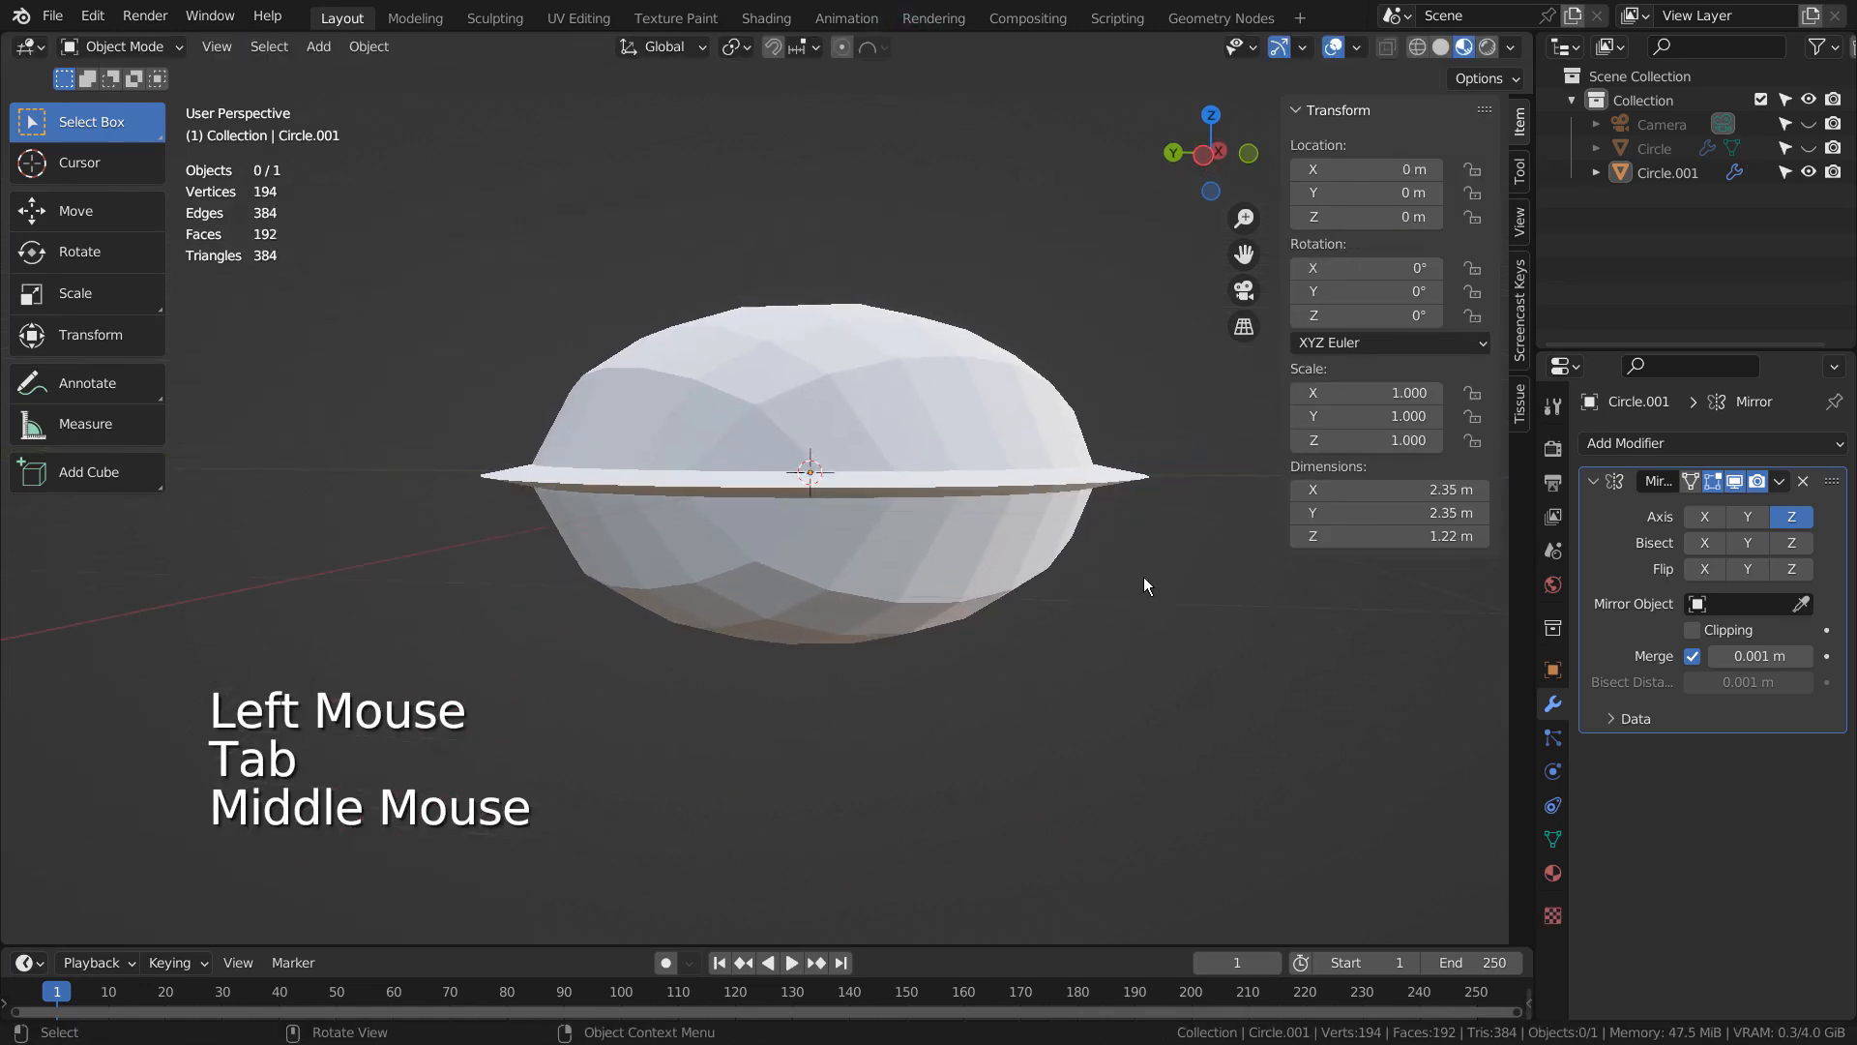
key("KP_1")
key("KP_2")
key("KP_1")
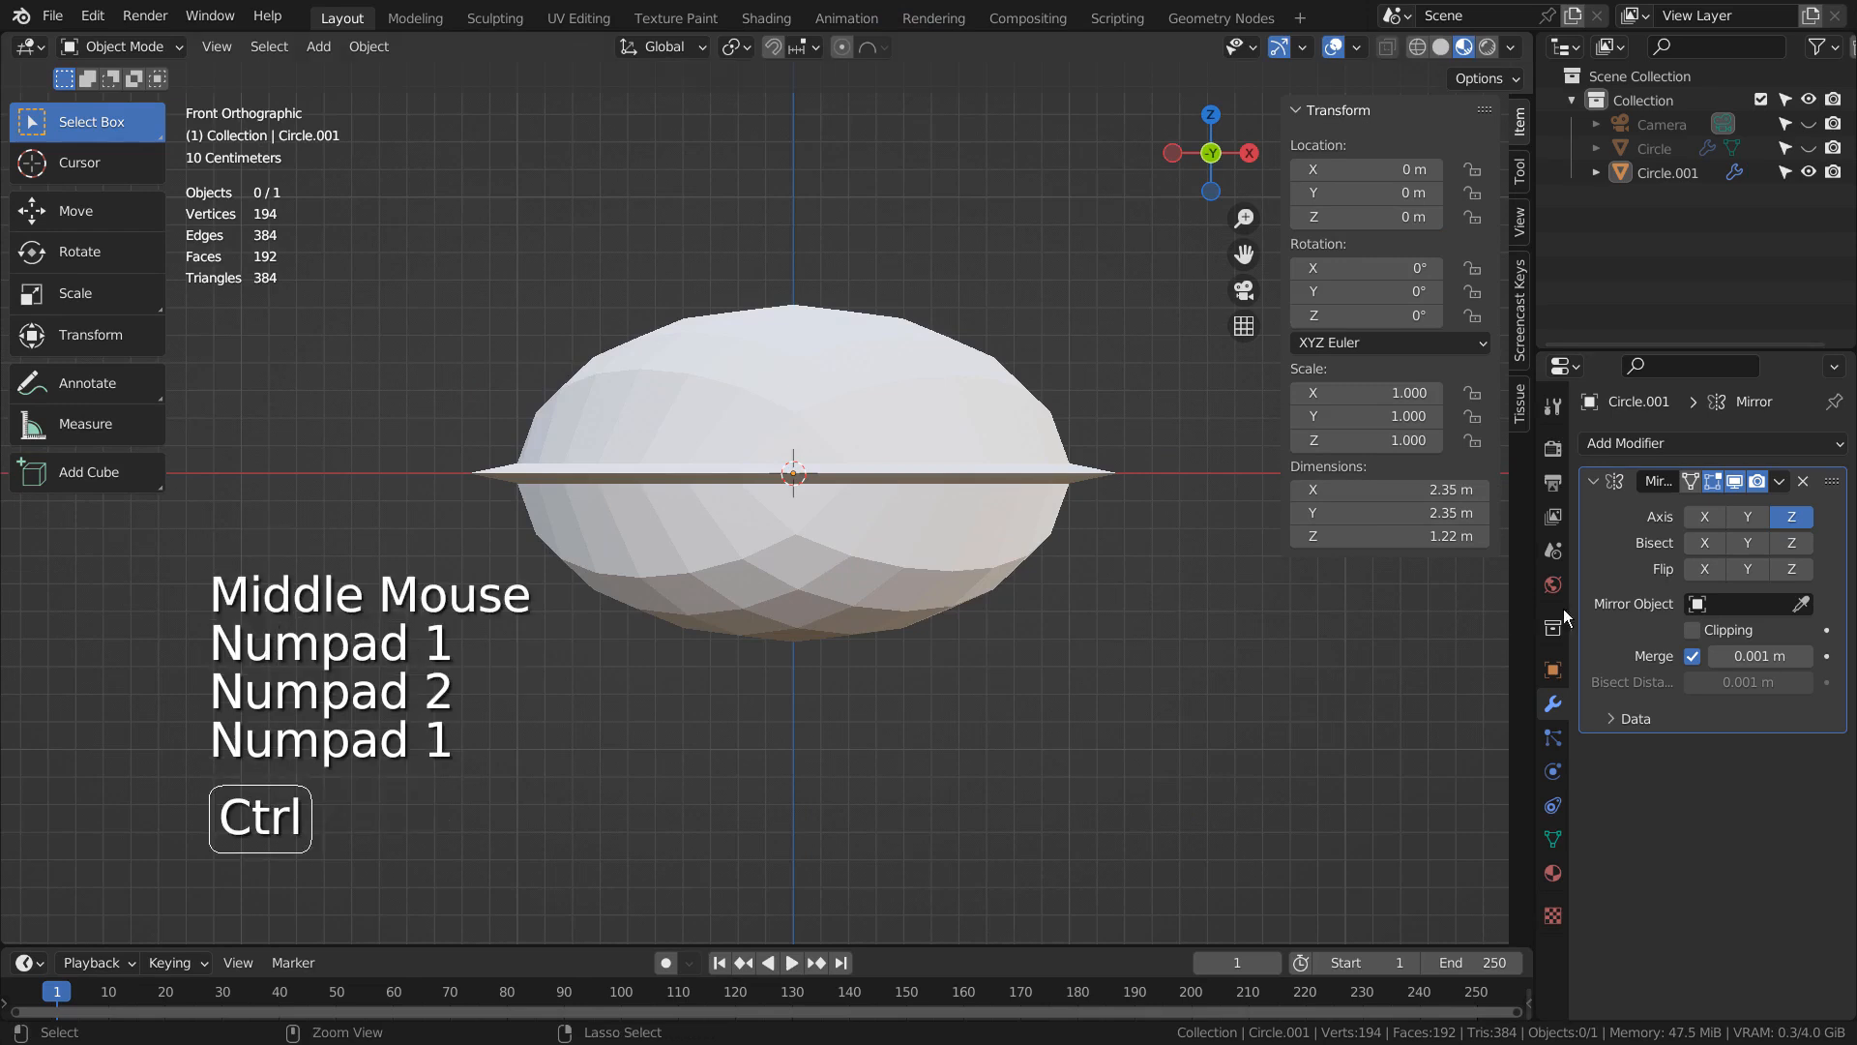
key("ctrl+3")
left_click(844, 522)
key("ctrl+3")
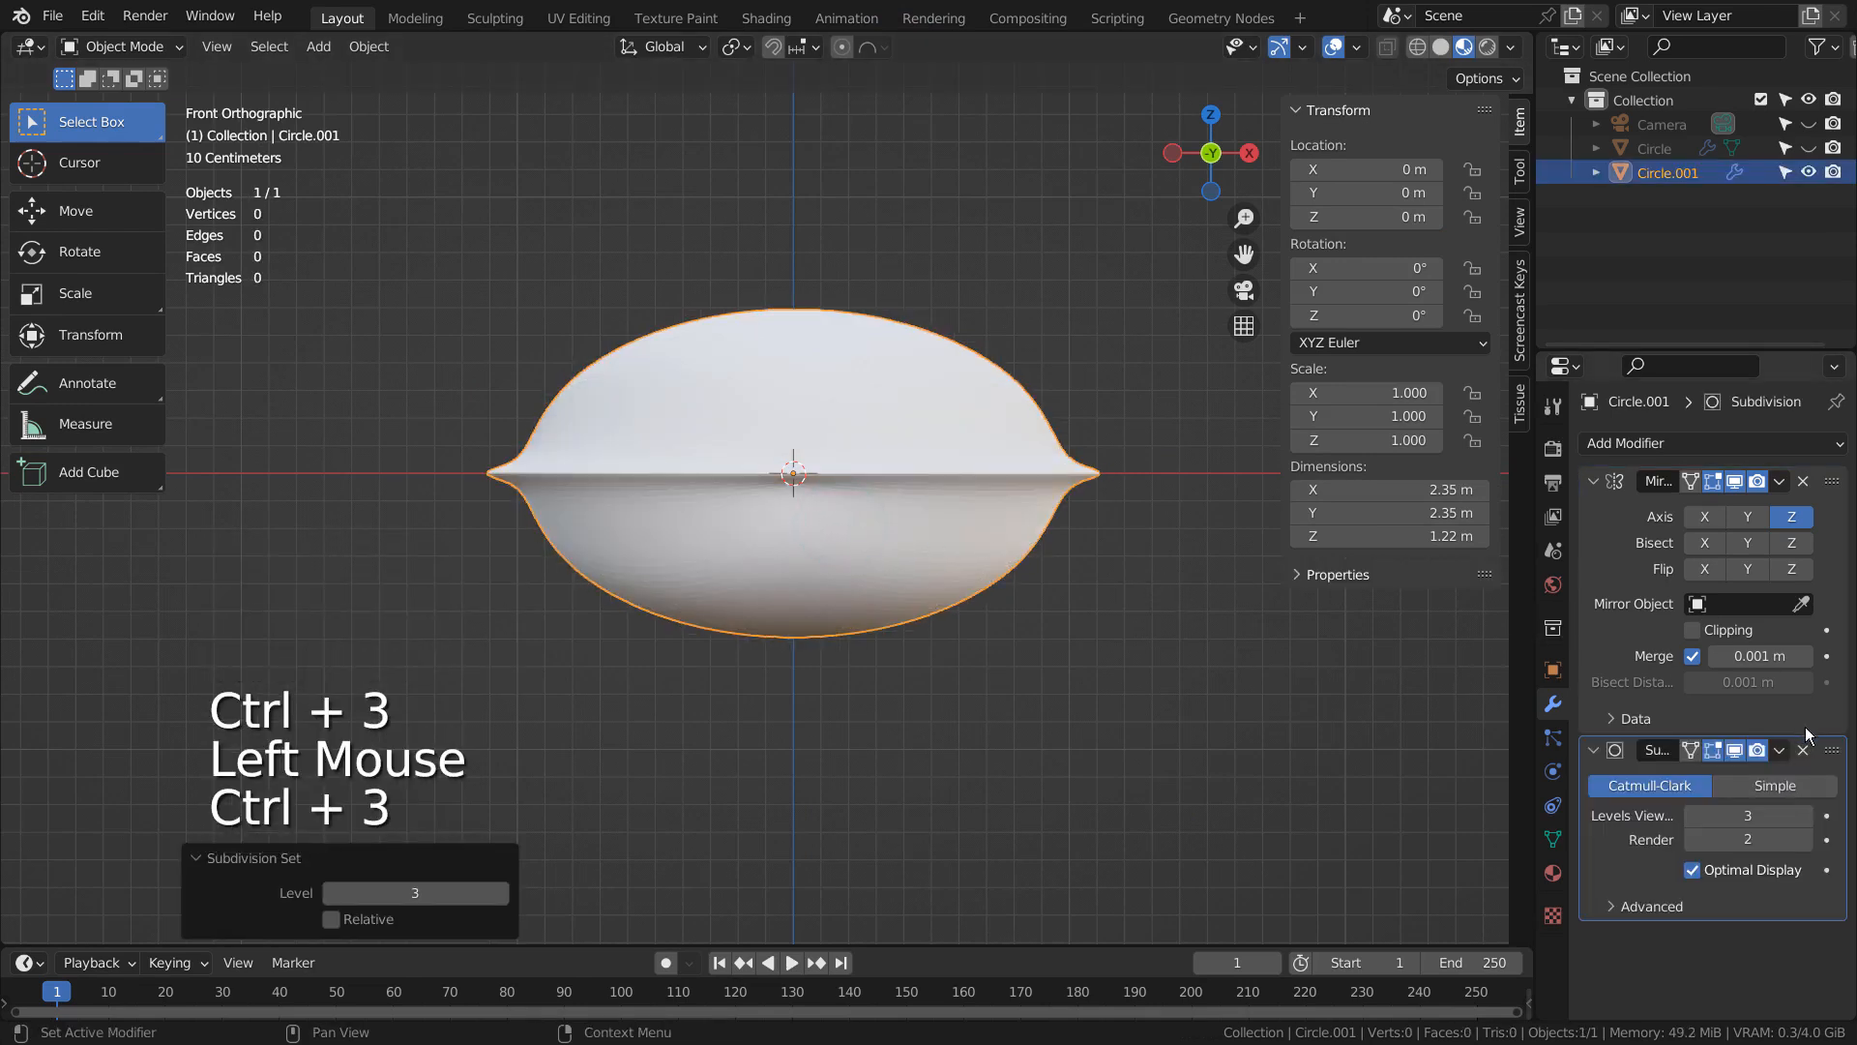
left_click_drag(1831, 753, 1831, 484)
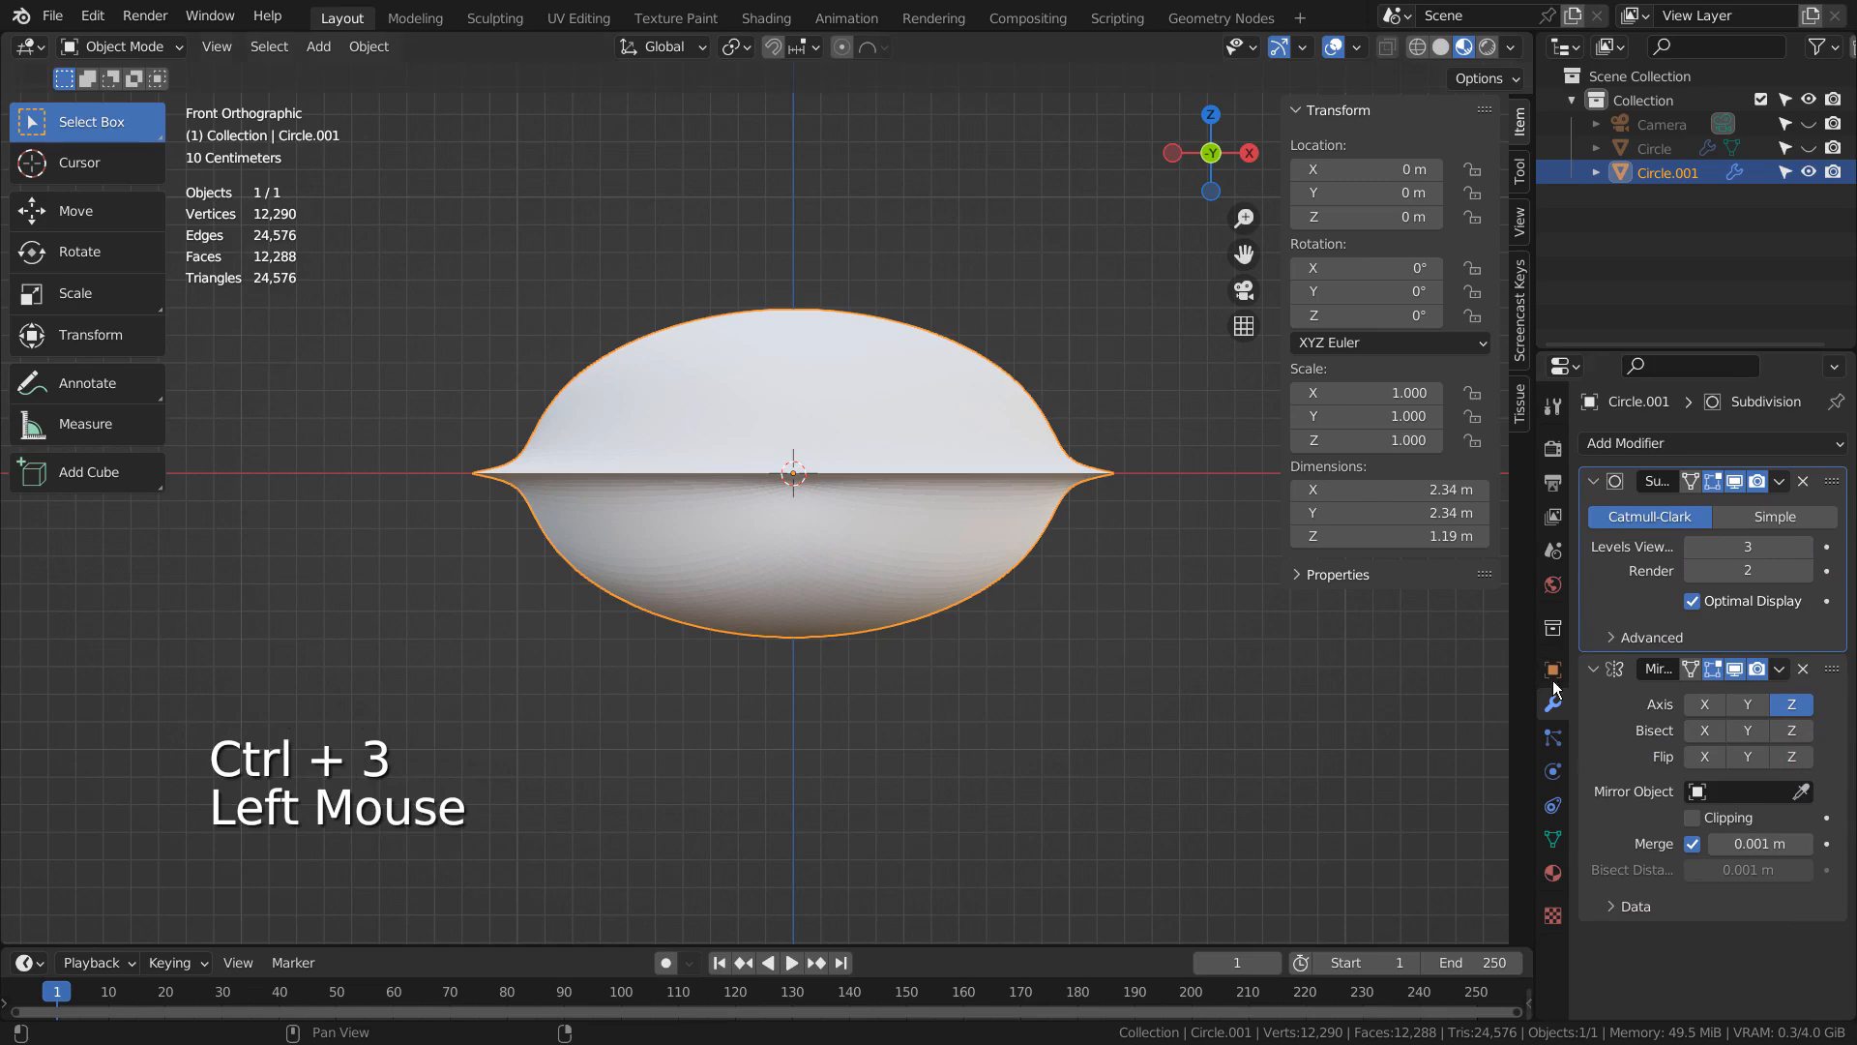
- Assign the existing metallic "Material" to the saucer and apply Shade Smooth
left_click(1553, 873)
left_click_drag(1599, 549, 1393, 581)
right_click(880, 415)
left_click(880, 415)
middle_click_drag(880, 414, 1029, 536)
- Select only the top centre vertex of the saucer's dome in Edit Mode
left_click(1272, 685)
middle_click_drag(1273, 685, 813, 503)
left_click(845, 498)
key("Tab")
key("2")
key("1")
key("3")
left_click(800, 478)
key("1")
left_click(795, 541)
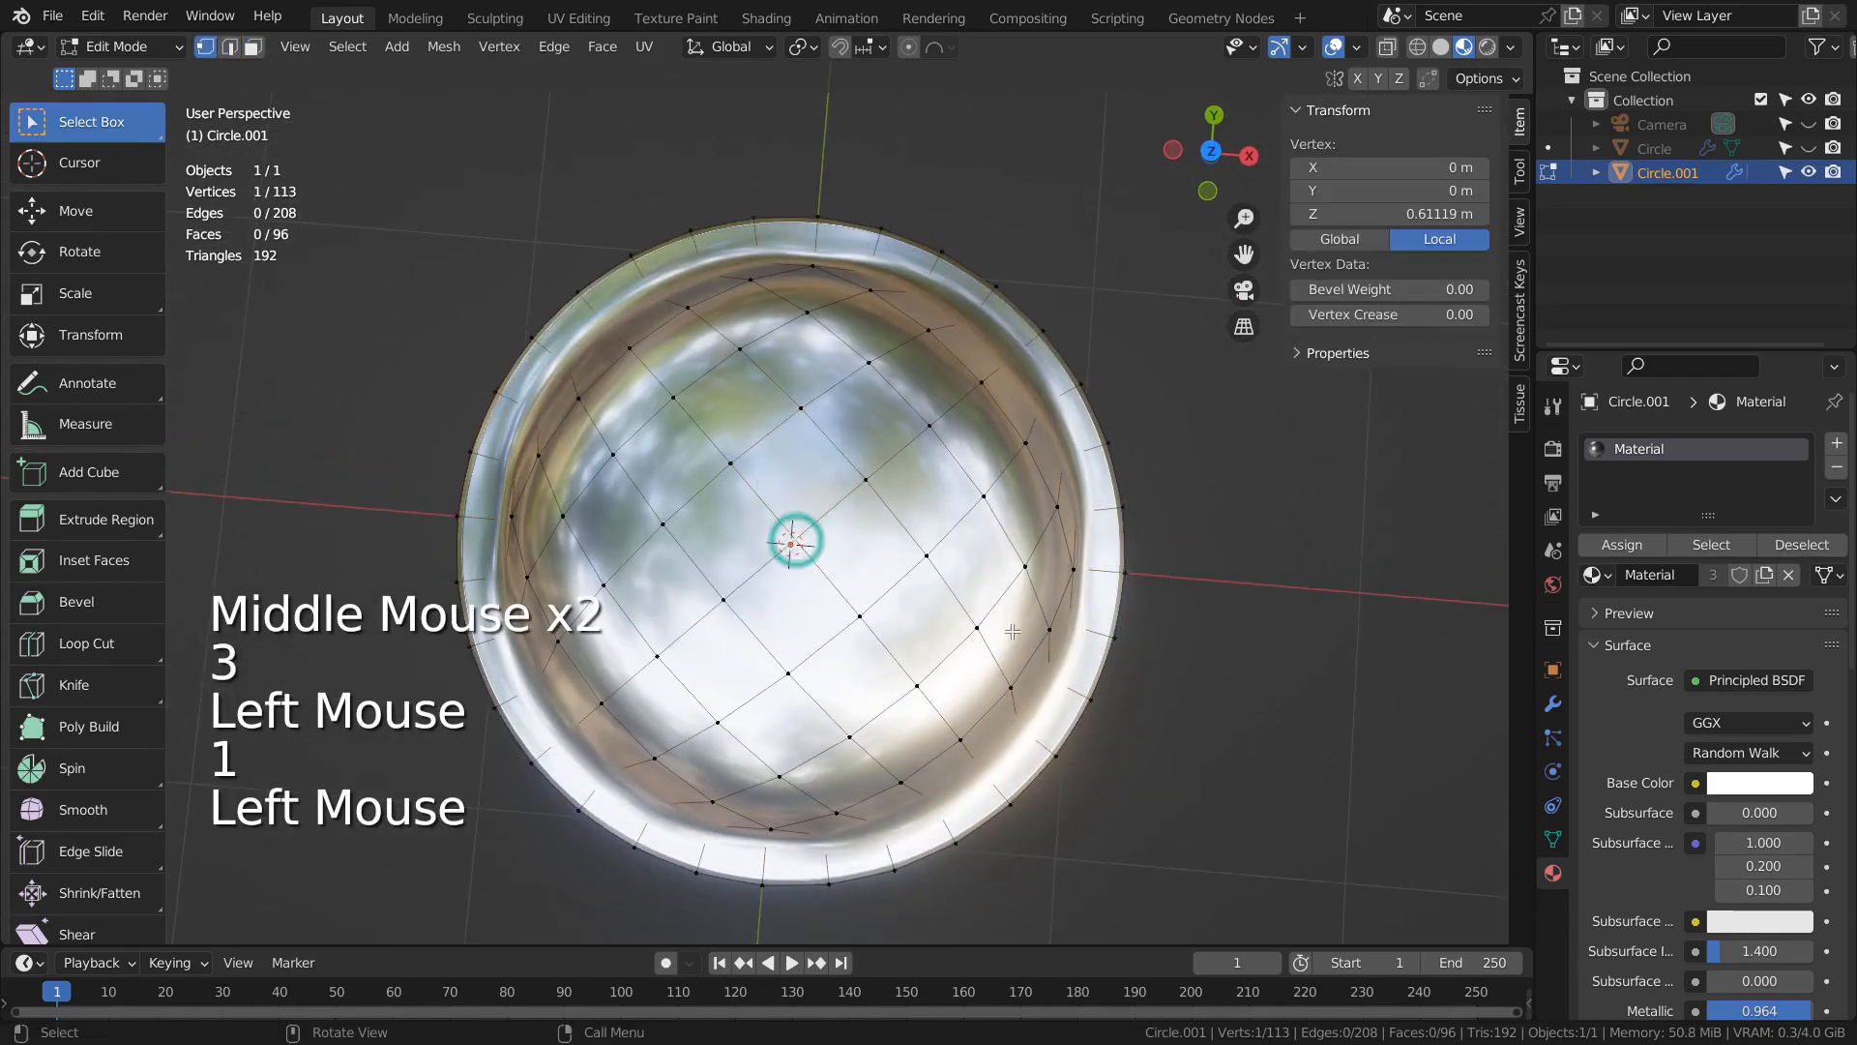
left_click(790, 534)
scroll(812, 541, "up", 1)
middle_click_drag(812, 541, 1097, 488)
scroll(1097, 488, "down", 1)
key("g")
key("z")
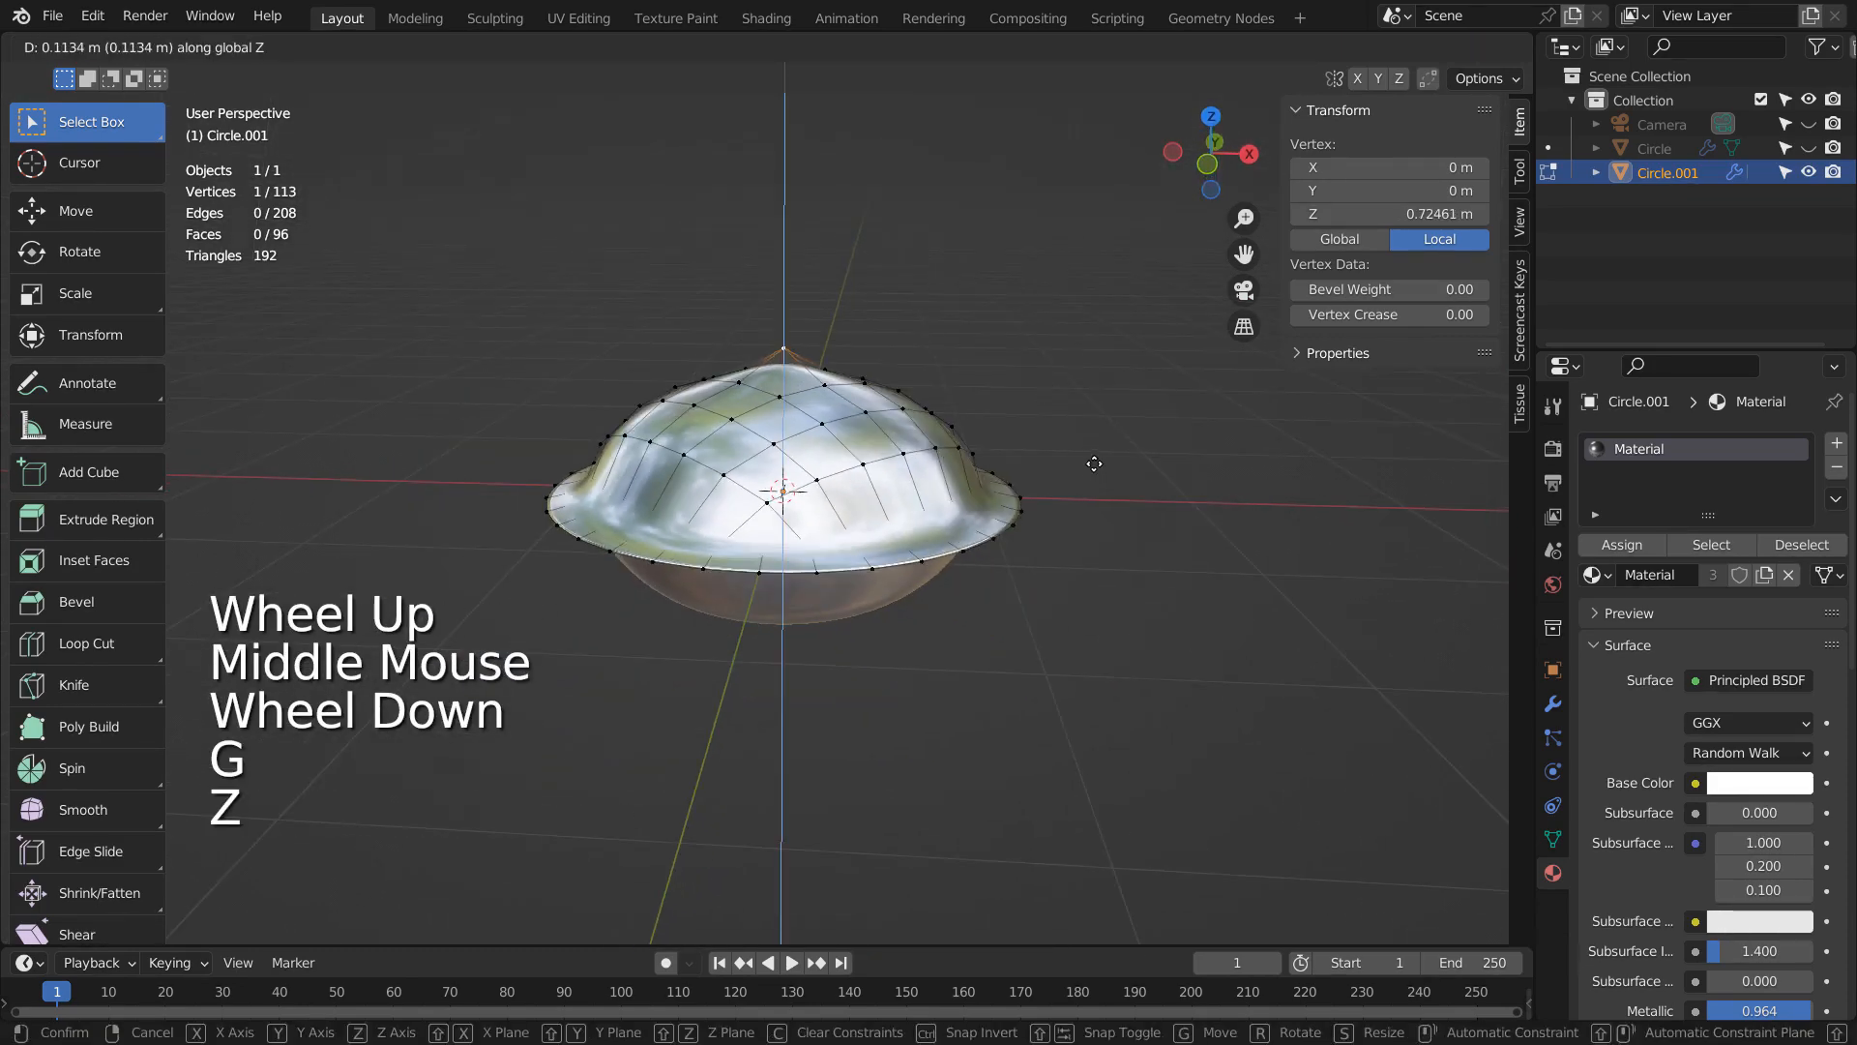
left_click(1090, 460)
key("ctrl+z")
- Enable proportional editing, raise the dome's top vertex about 0.1 m along Z with Sphere falloff and a reduced influence, and leave Edit Mode
left_click(908, 46)
key("g")
key("z")
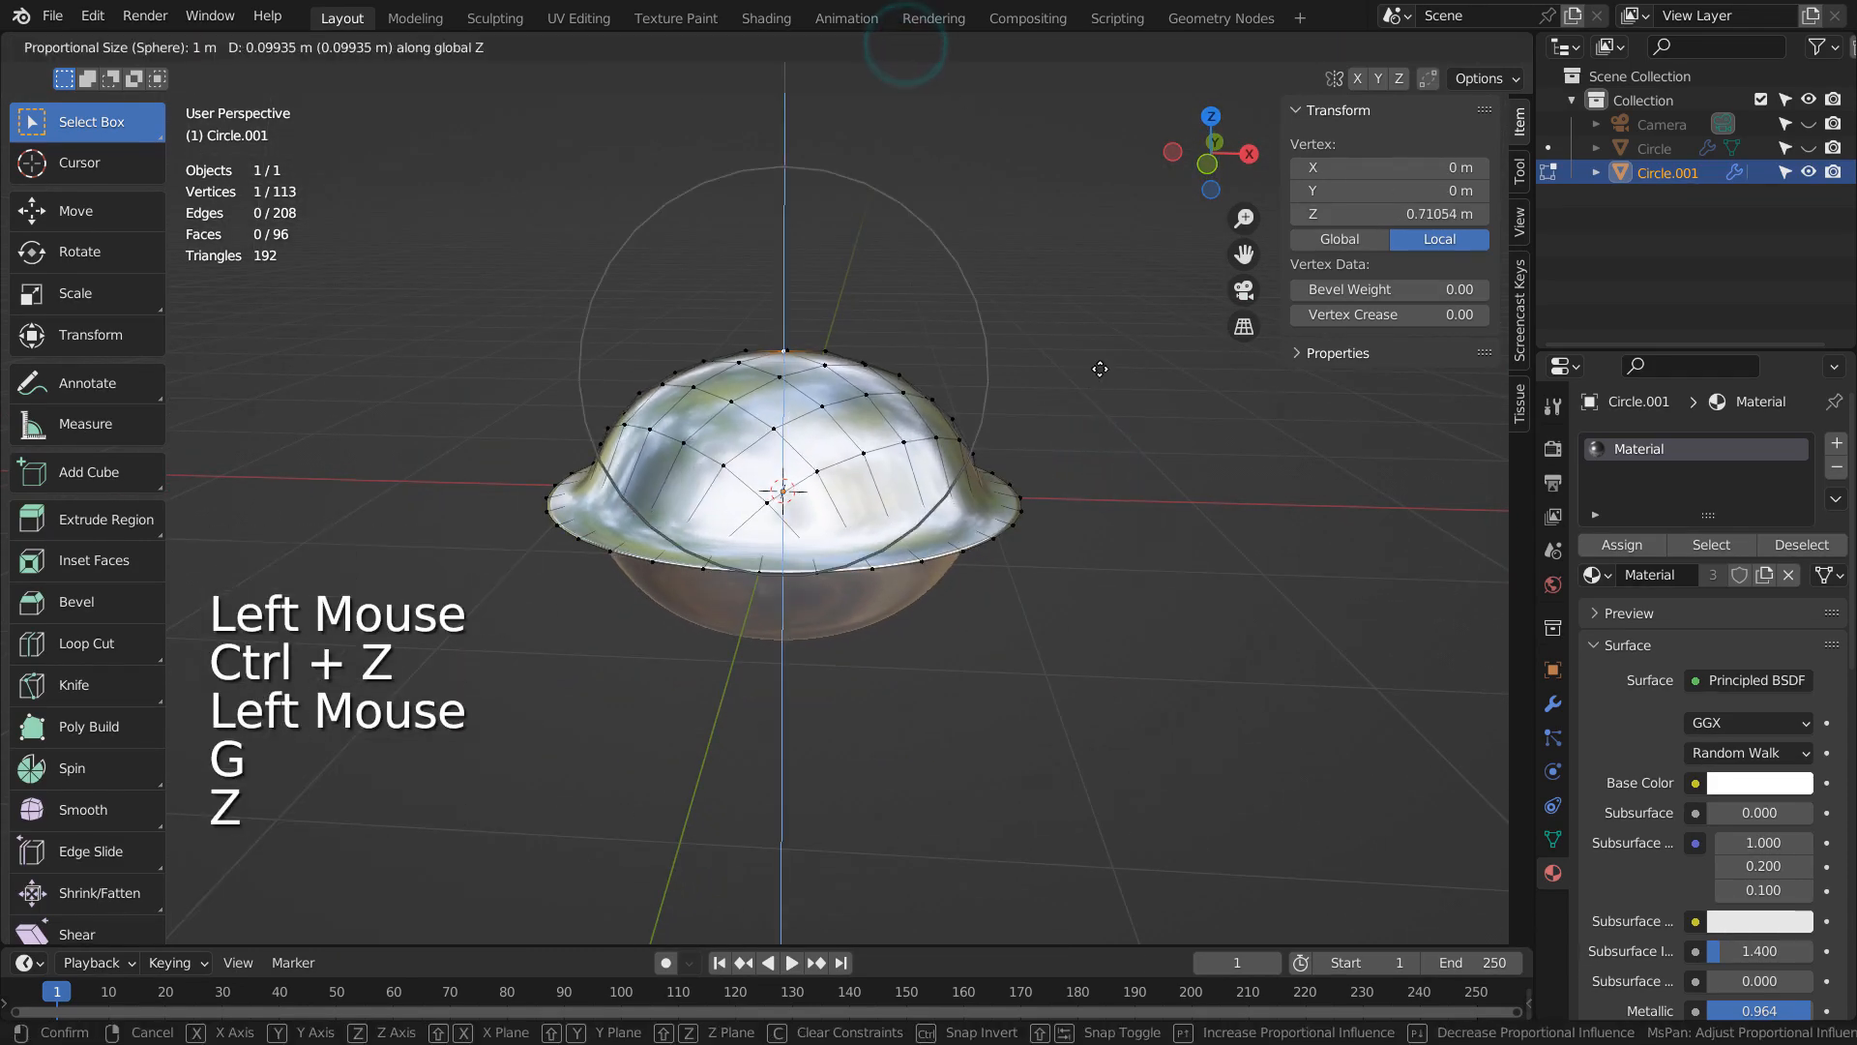
scroll(1098, 382, "up", 2)
left_click(1099, 361)
key("Tab")
middle_click_drag(1074, 503, 1081, 479)
key("KP_1")
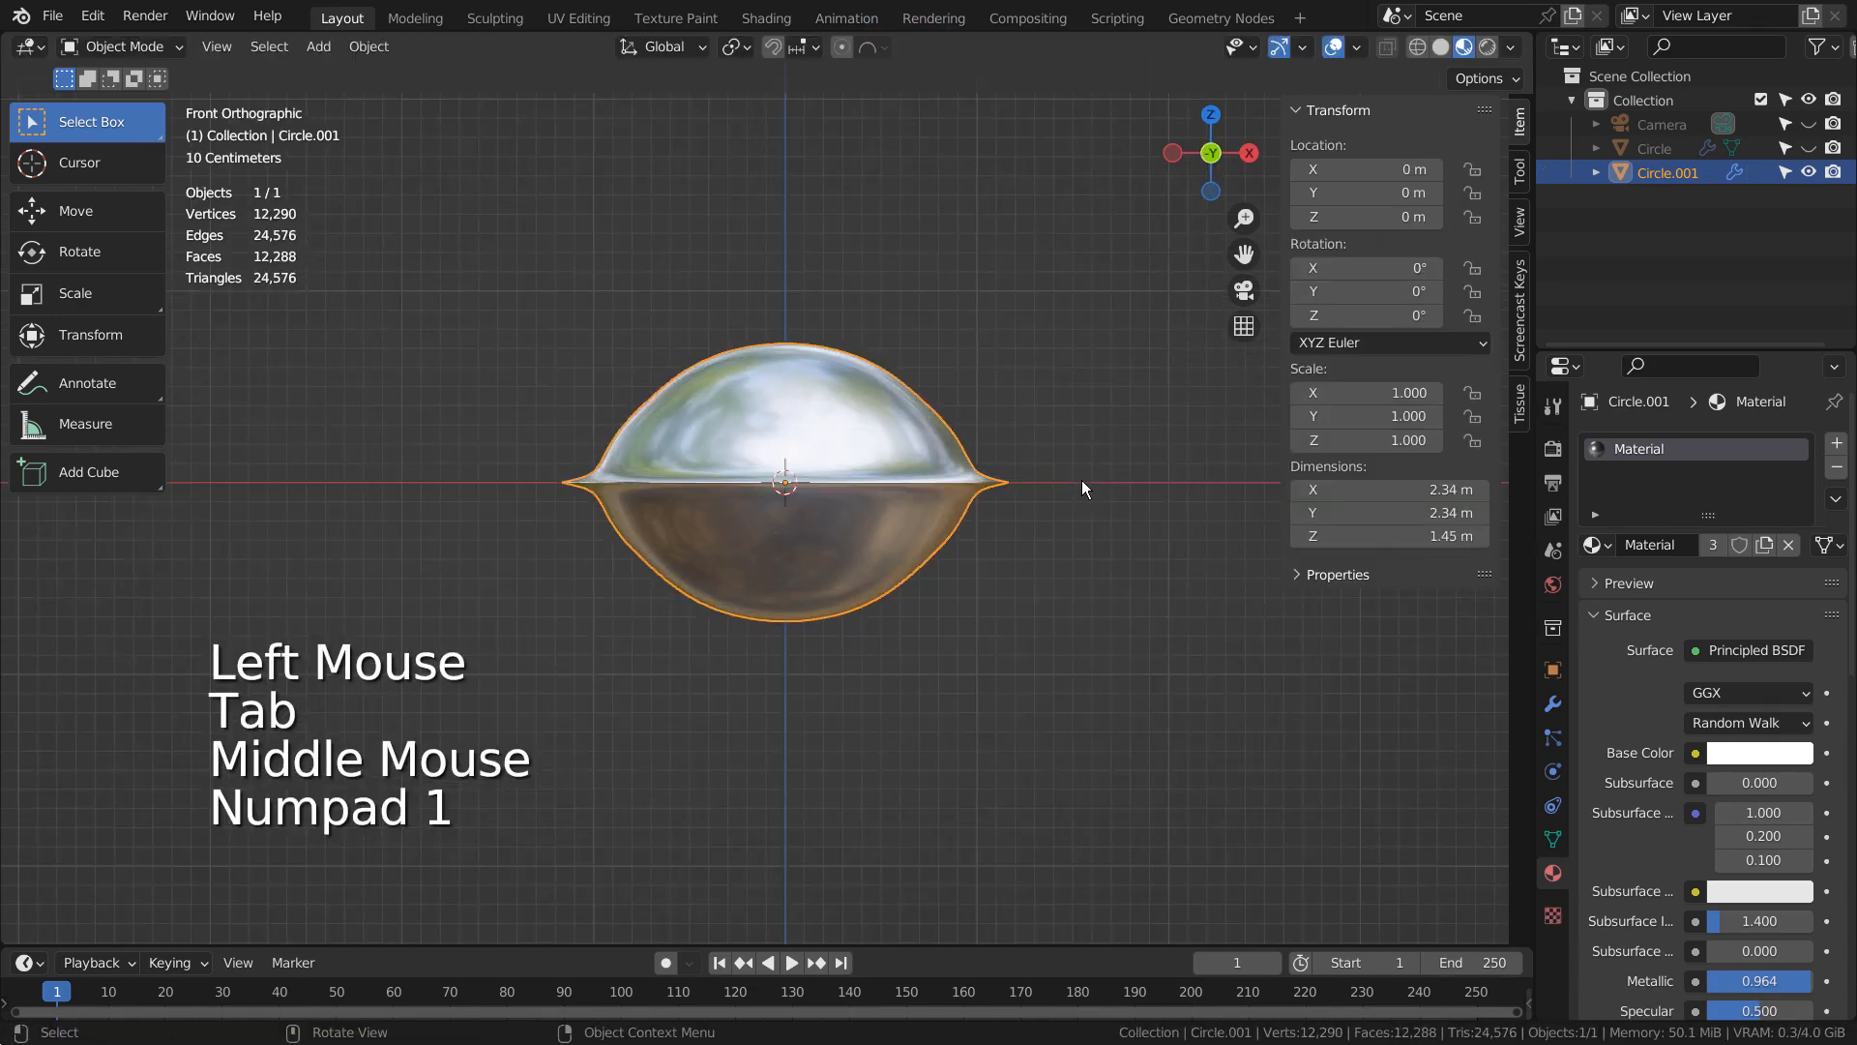
middle_click_drag(1221, 503, 1153, 542)
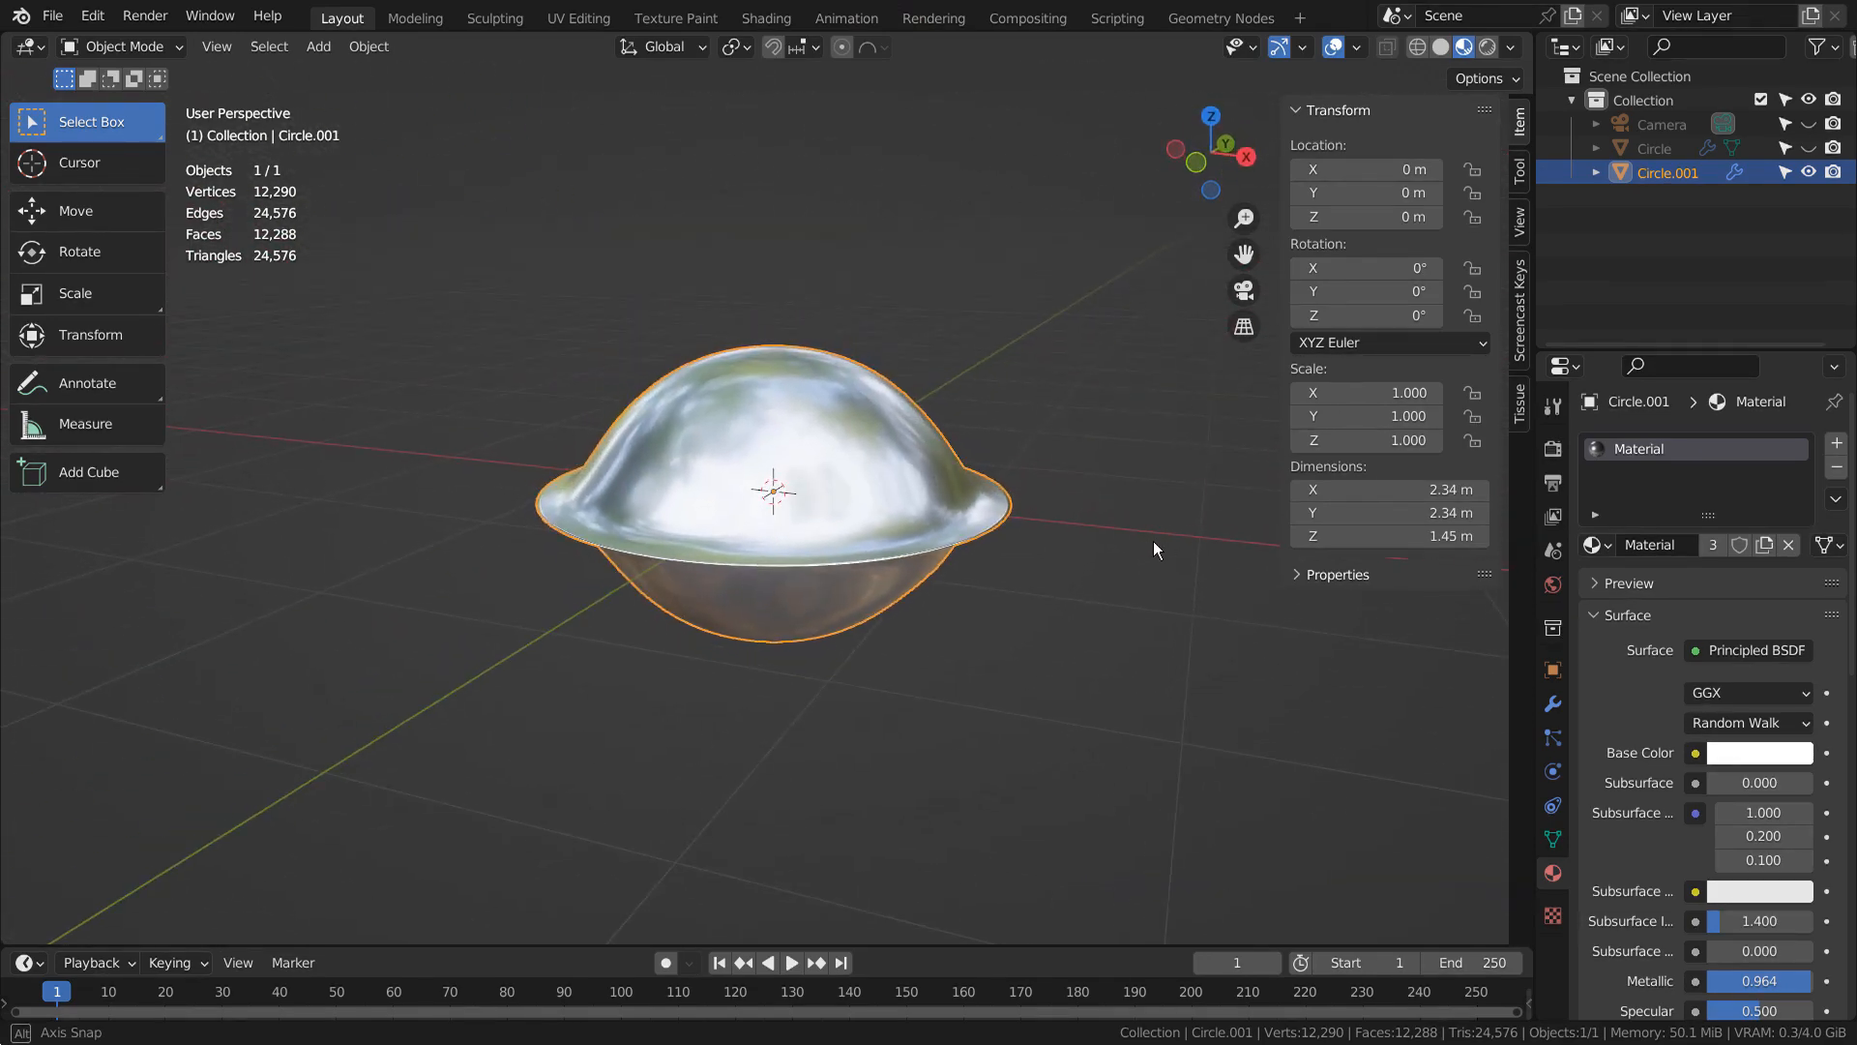